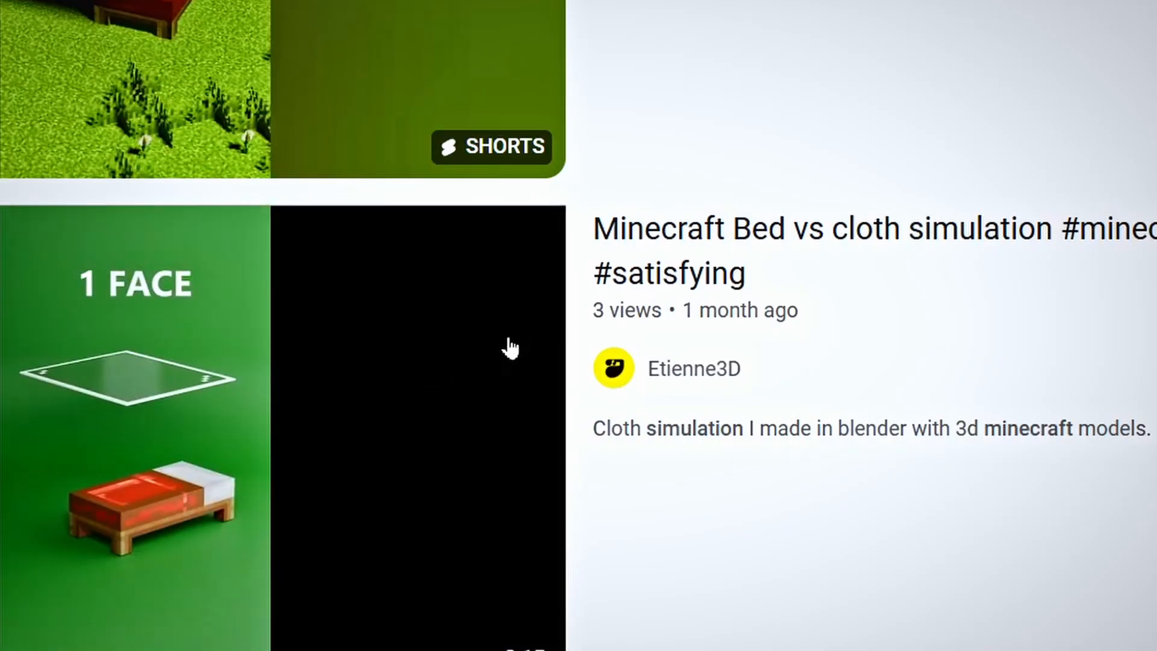
drag(594, 310, 618, 322)
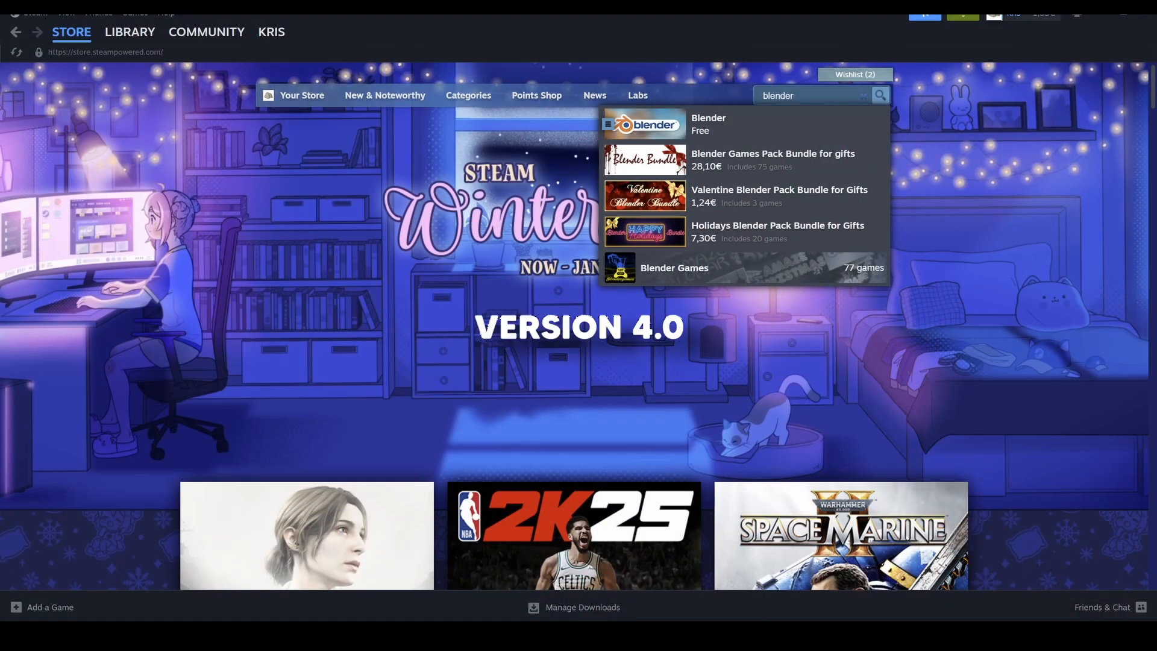
Open Blender's page from the Steam store search results and get the free software
click(663, 115)
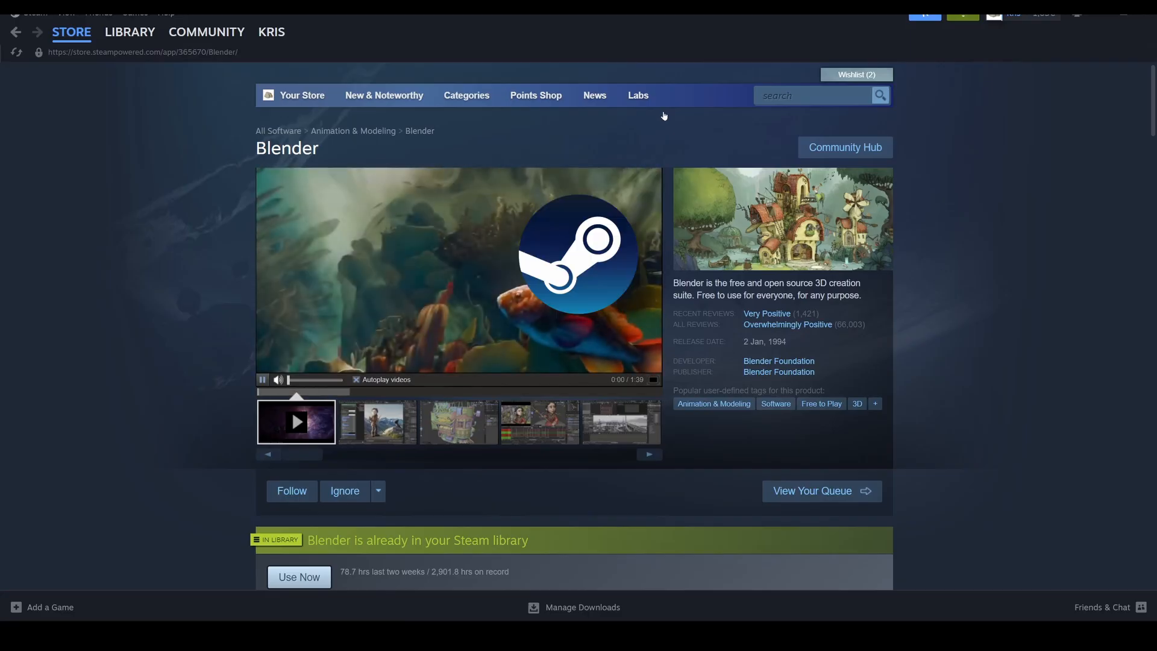
scroll(645, 139, down, 6)
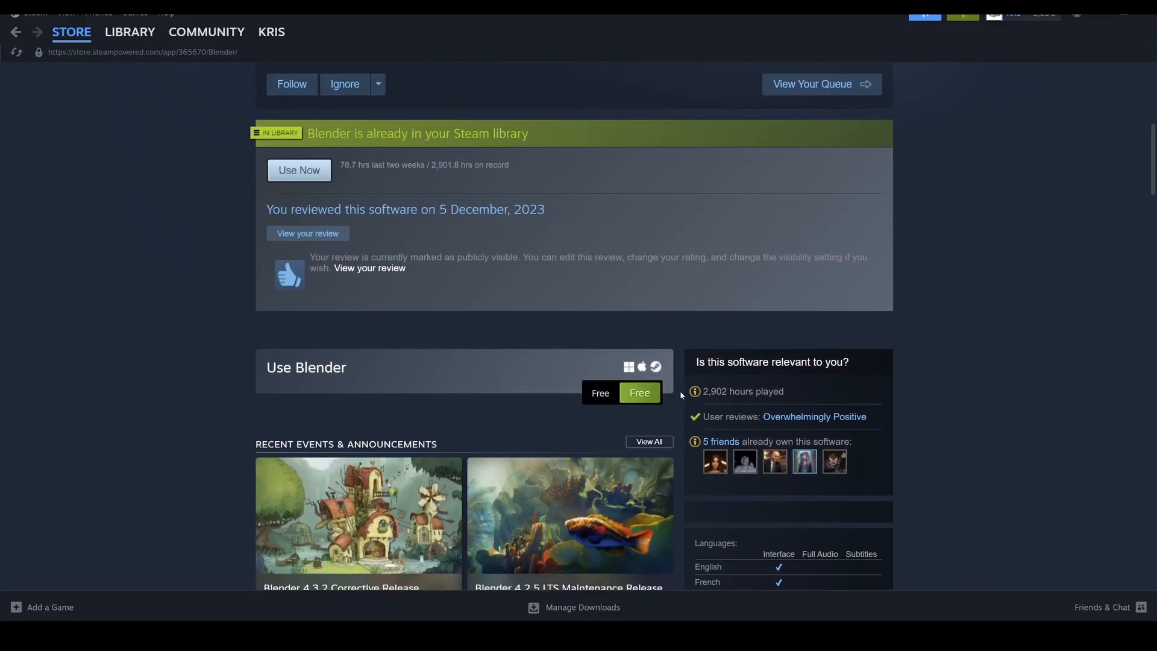
click(640, 393)
Set Blender's beta participation in its Steam properties to v4.0 - Stable and launch the program
click(1065, 291)
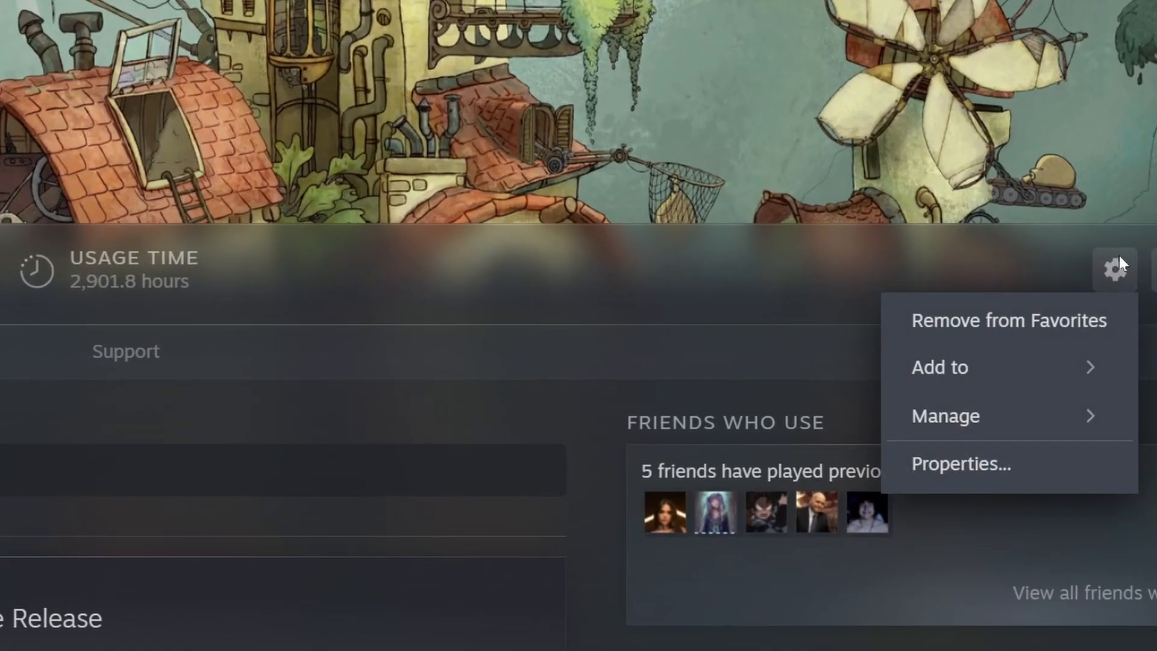
click(1037, 449)
click(312, 253)
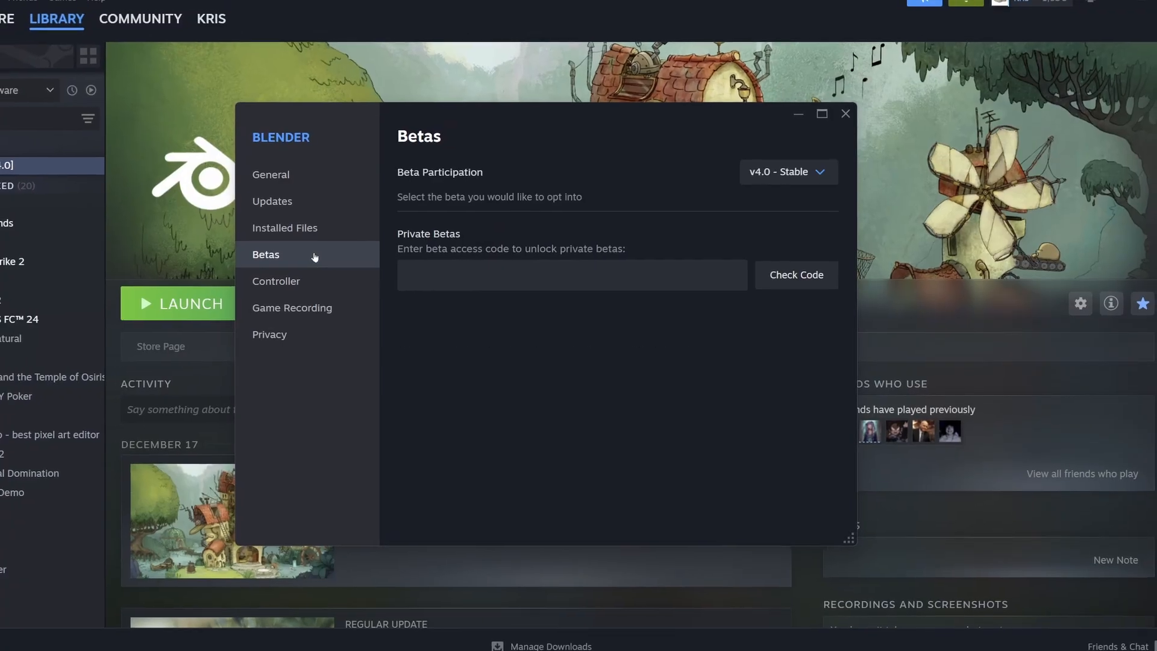
click(814, 175)
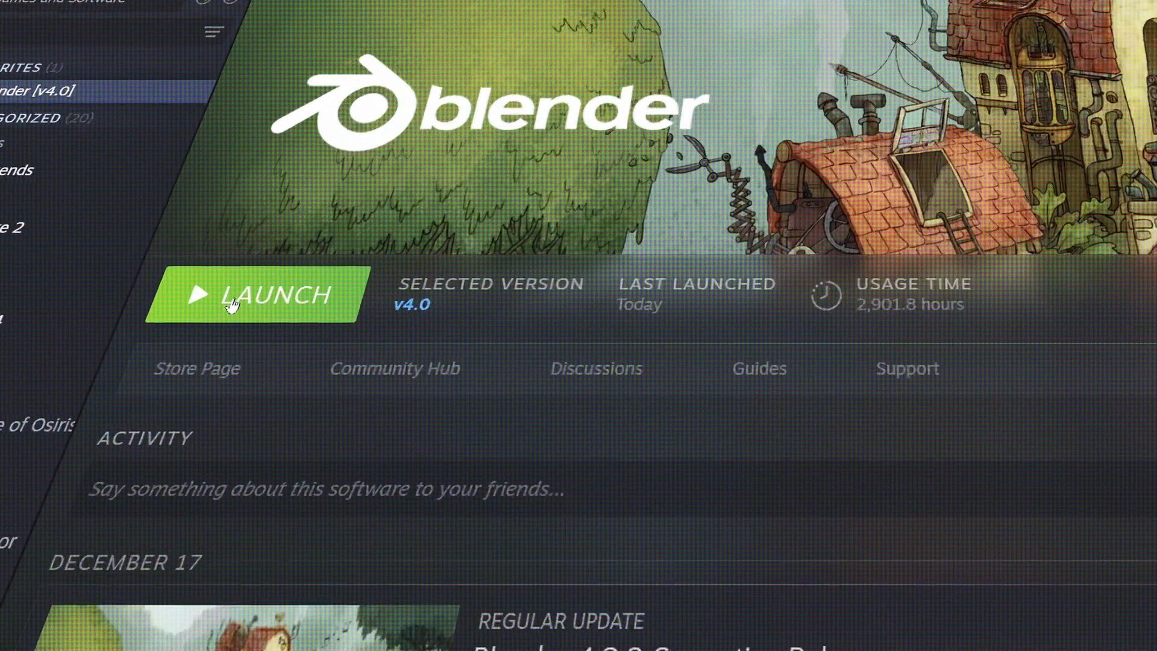
click(232, 305)
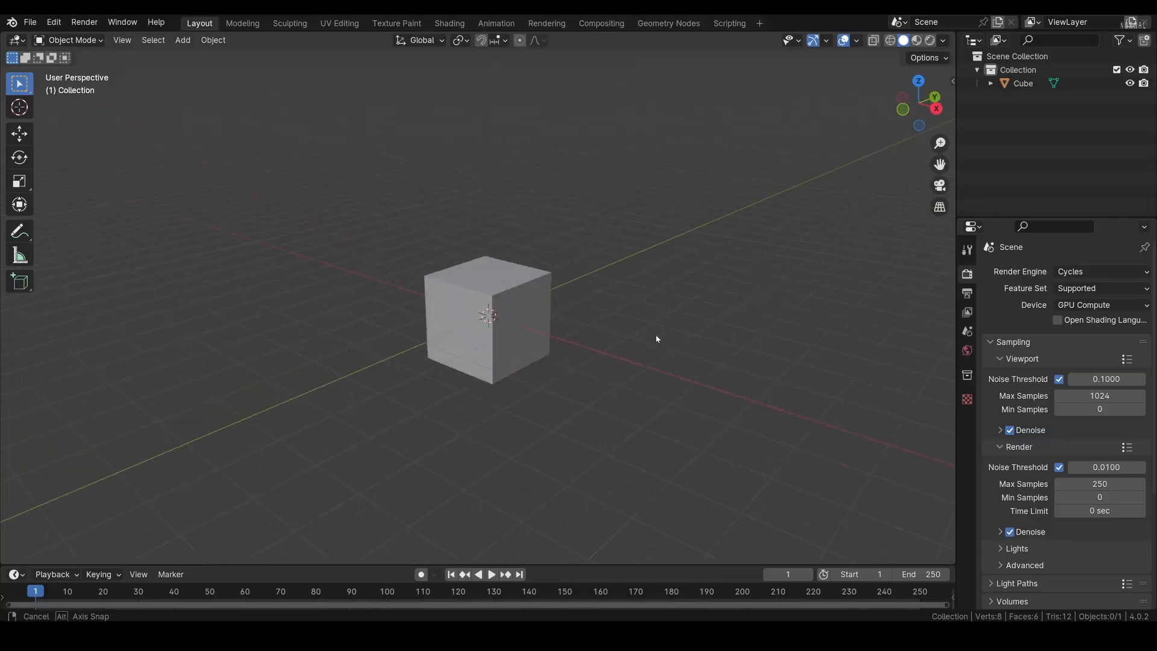
middle_drag(657, 339, 683, 263)
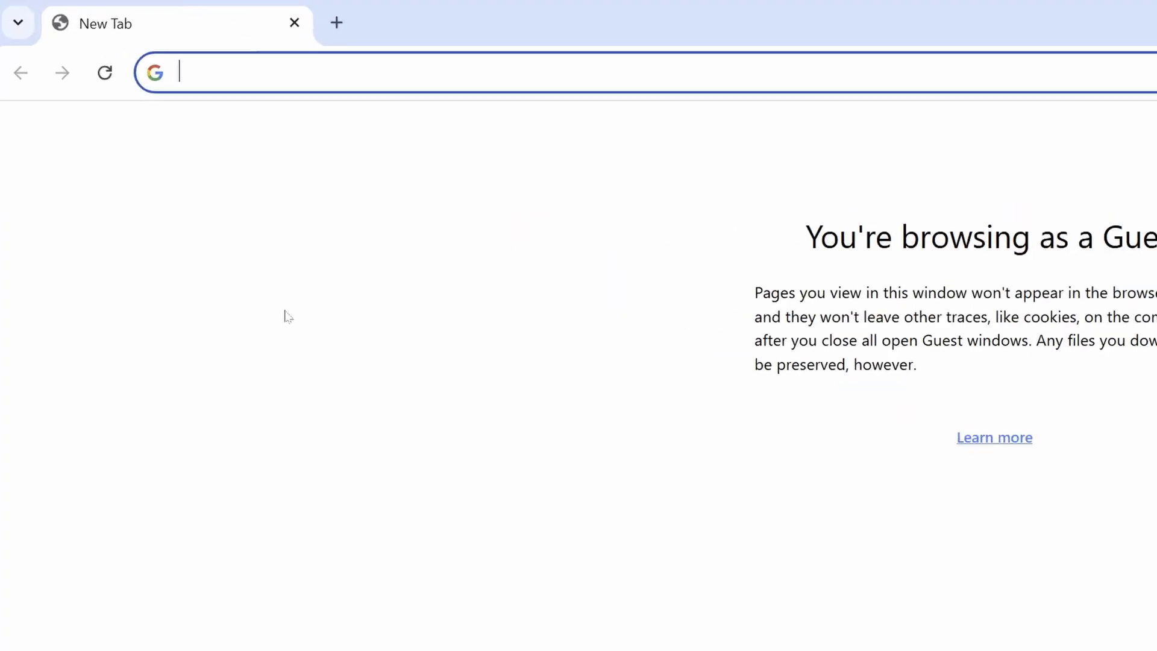
Search the web in the browser for "minecraft bed 3d model"
text(minecraft bed 3d model)
key(Return)
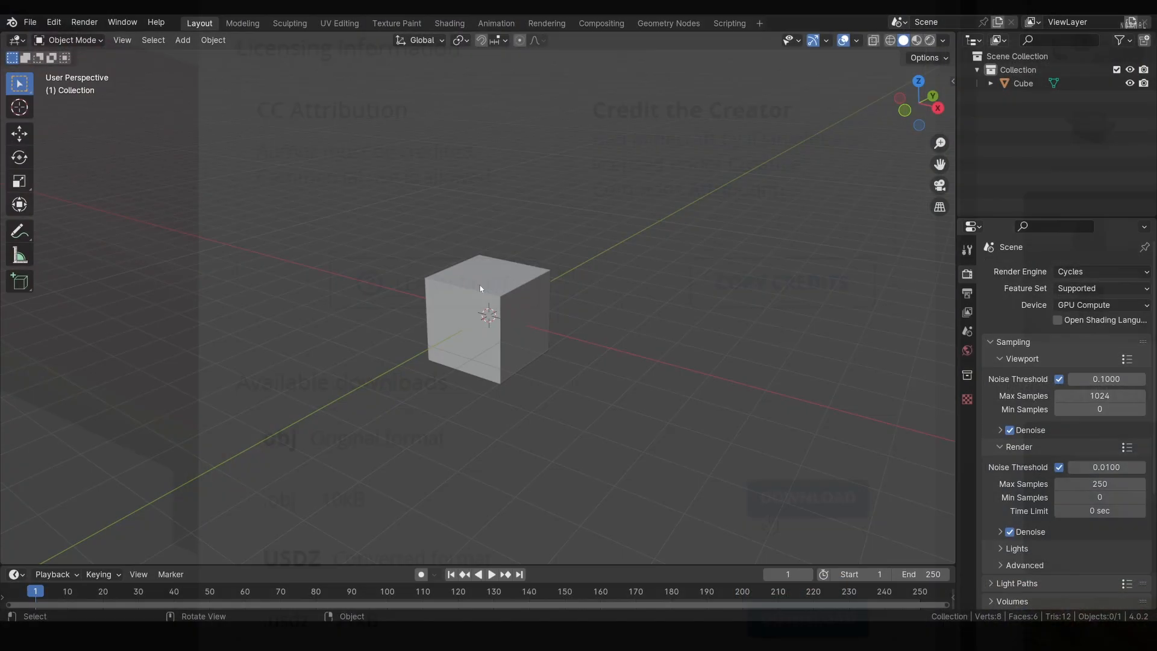
In Blender, delete the default cube and import the downloaded Minecraft bed as a Wavefront (.obj) file from its source folder
click(481, 288)
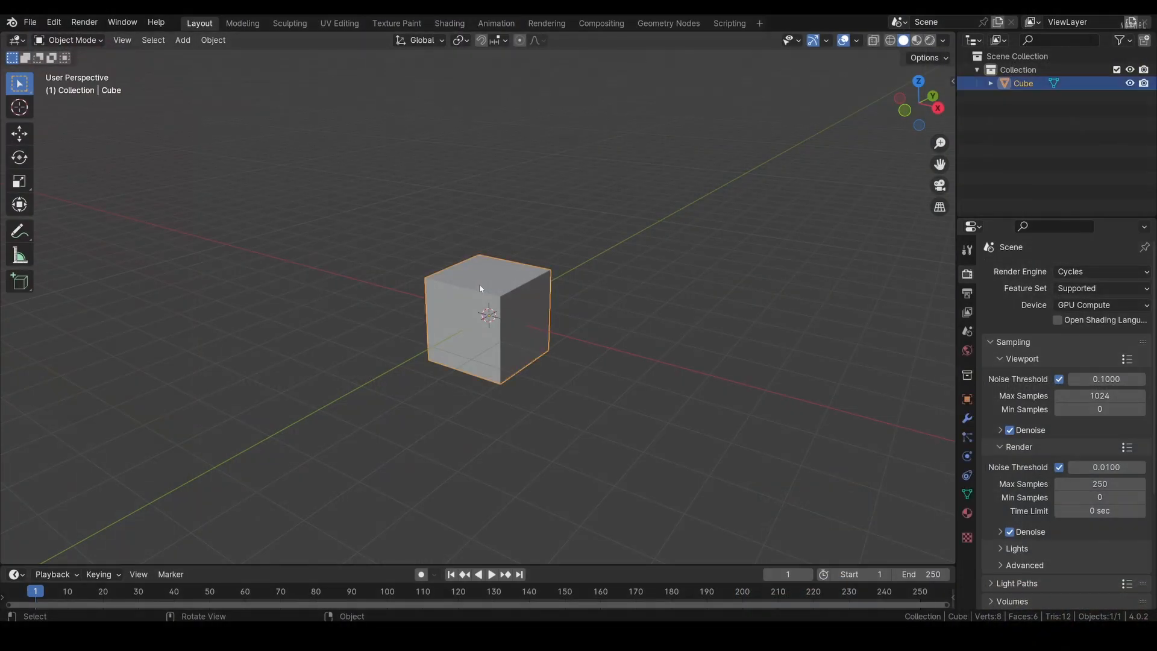
key(Delete)
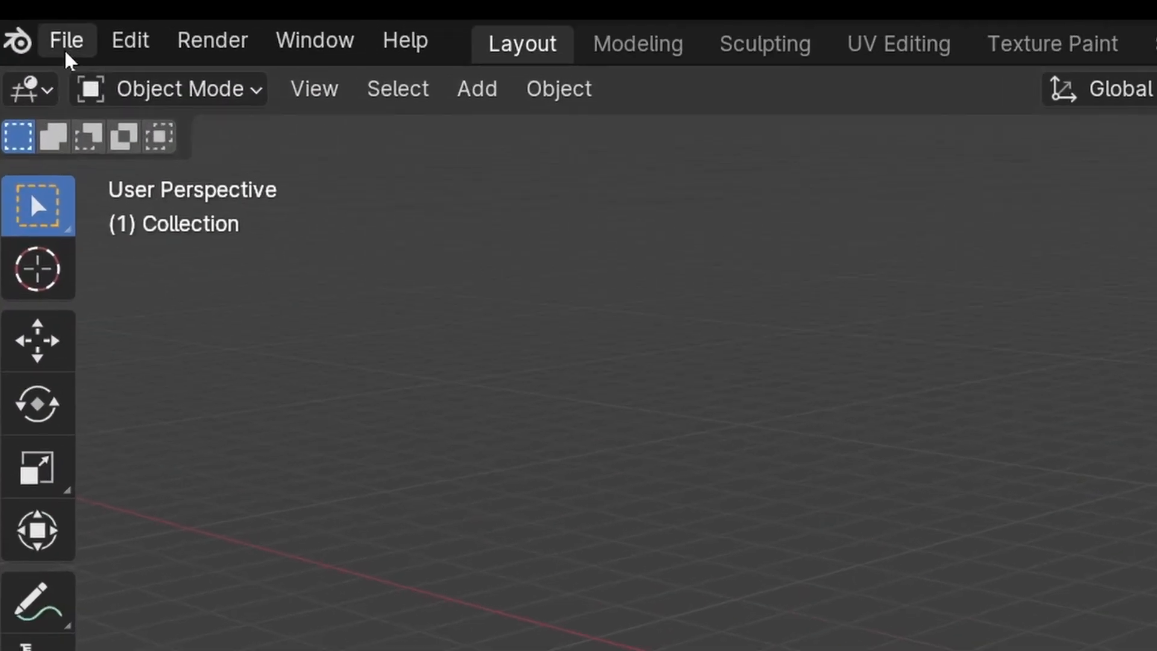
click(30, 22)
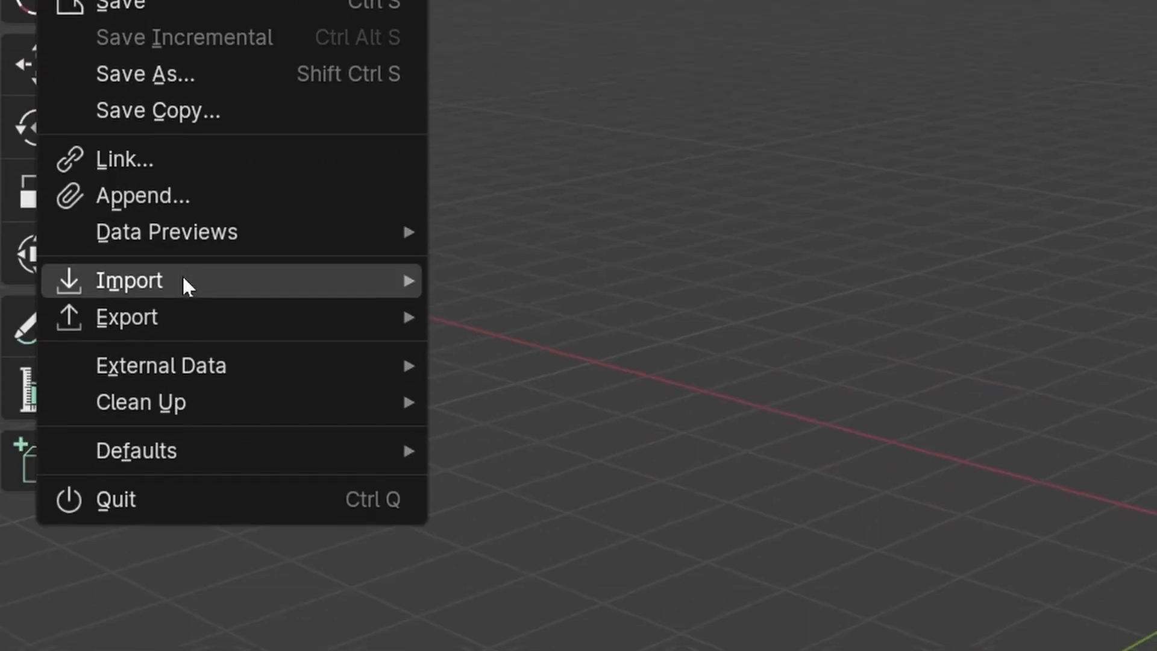
mouse_move(305, 280)
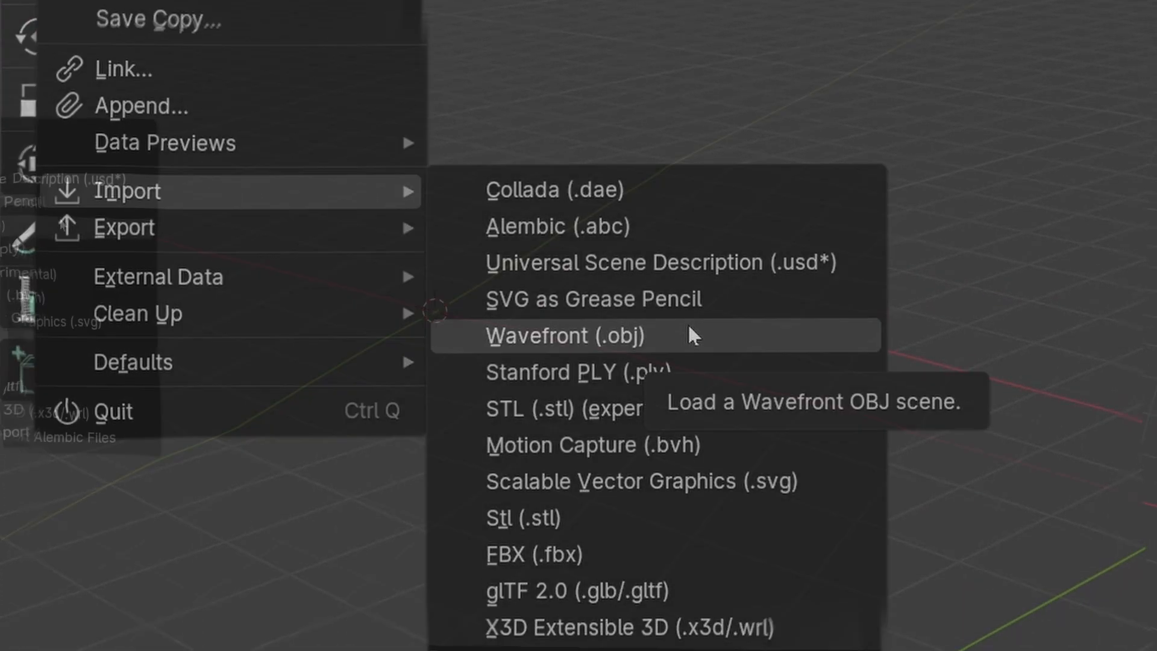
click(694, 382)
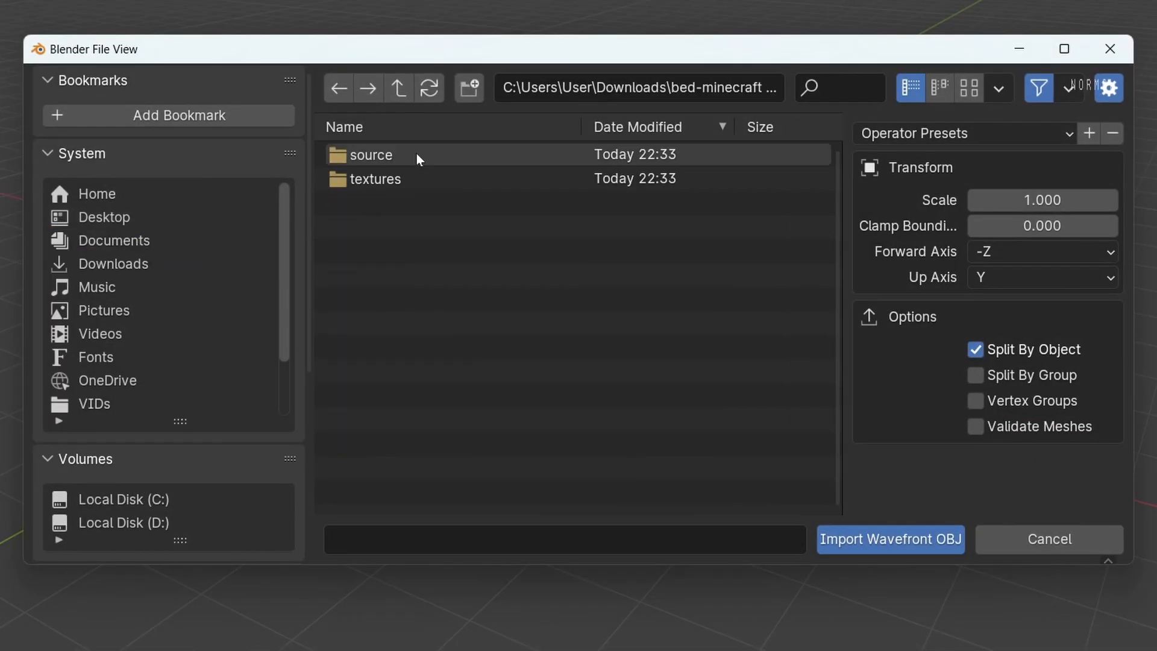
double_click(416, 155)
double_click(416, 154)
double_click(416, 178)
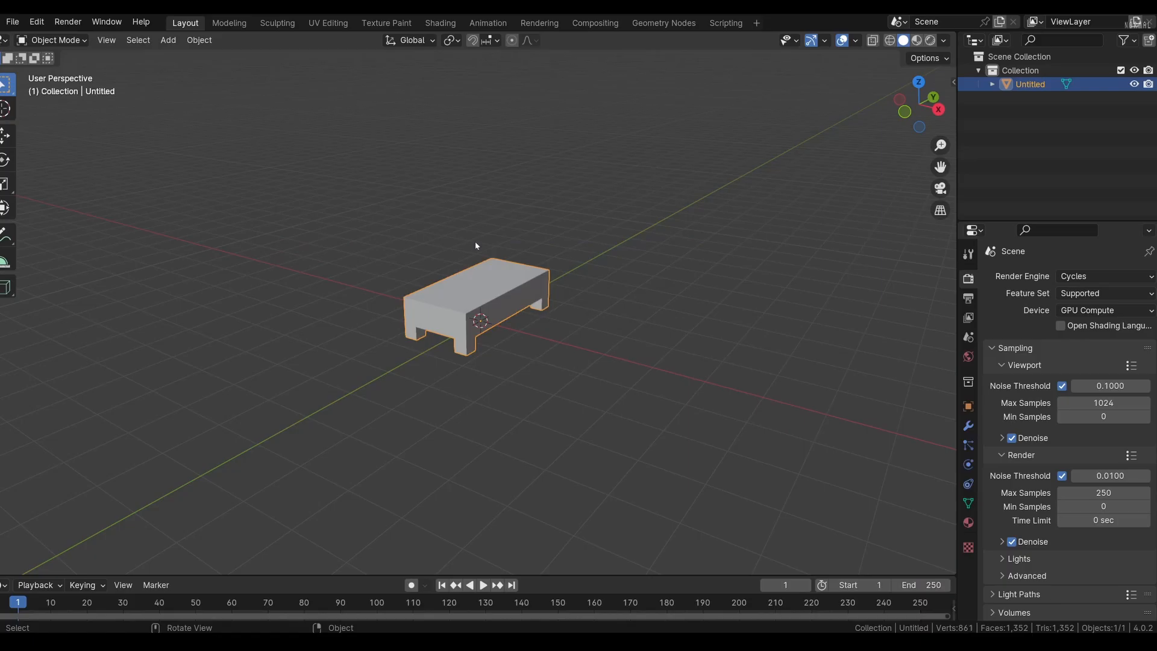
Switch the viewport to Material Preview shading and inspect the bed's textures from the pillow end
middle_drag(670, 224, 614, 224)
scroll(669, 227, up, 2)
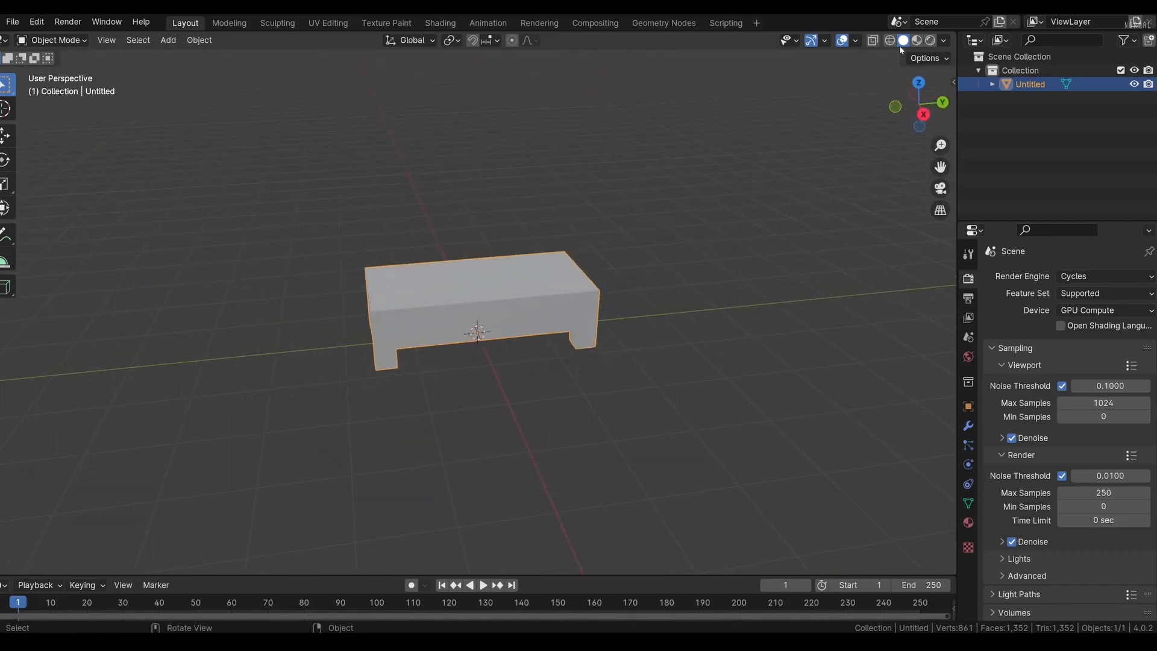
click(917, 40)
mouse_move(446, 380)
middle_down()
mouse_move(437, 388)
mouse_move(805, 387)
mouse_move(607, 420)
middle_up()
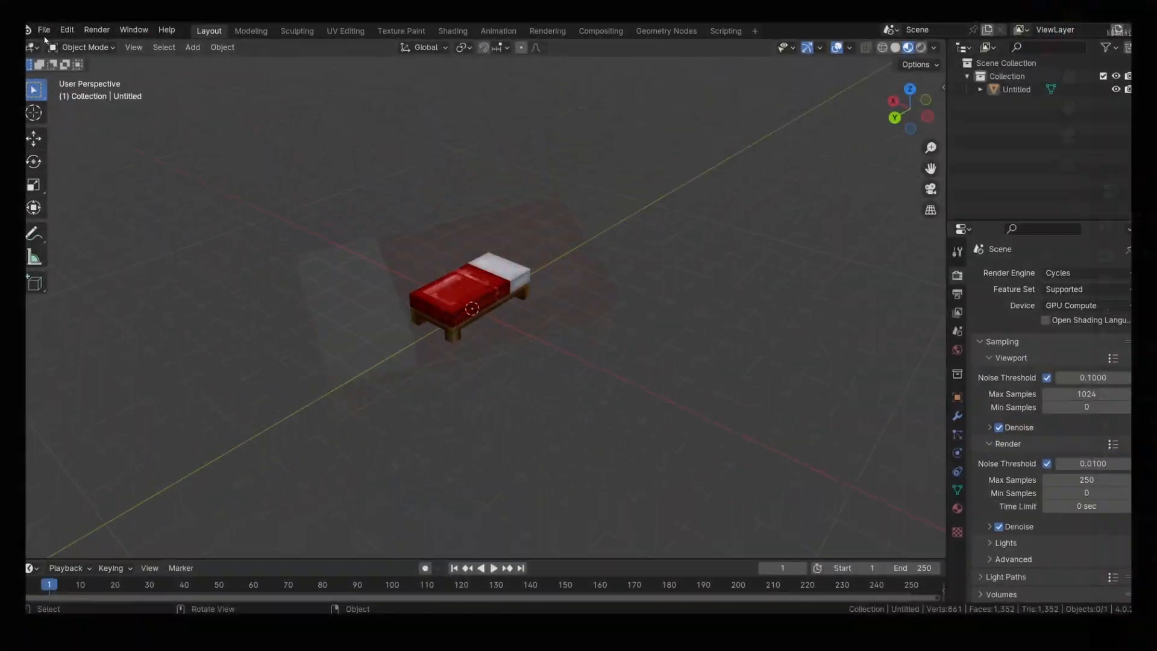
click(30, 22)
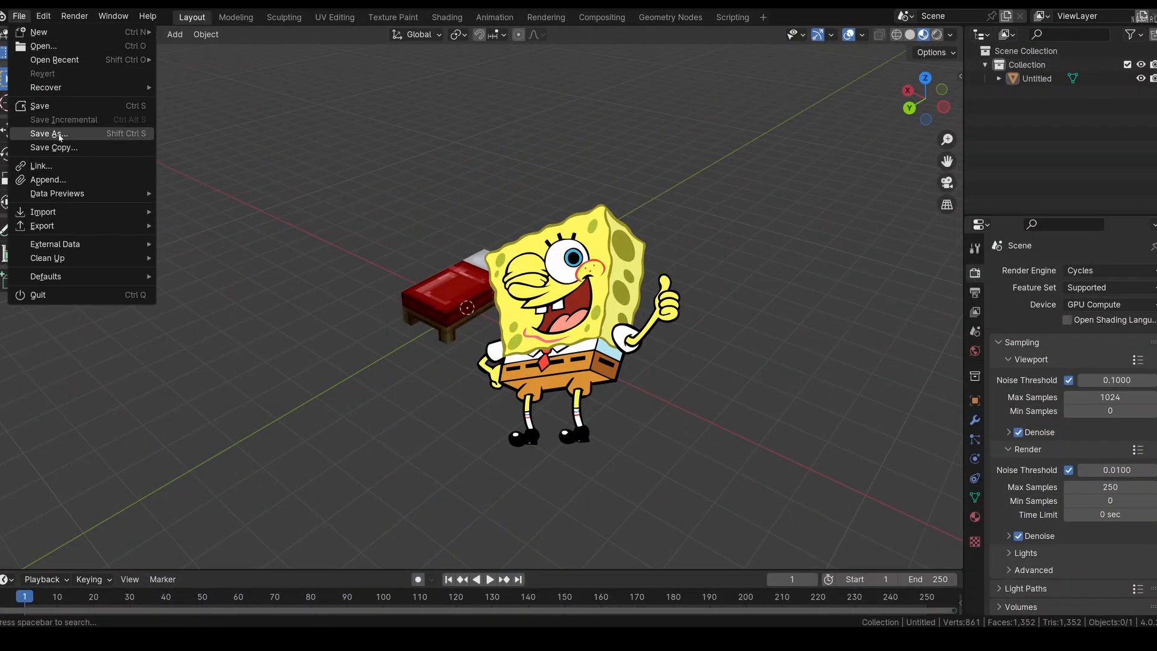
click(59, 137)
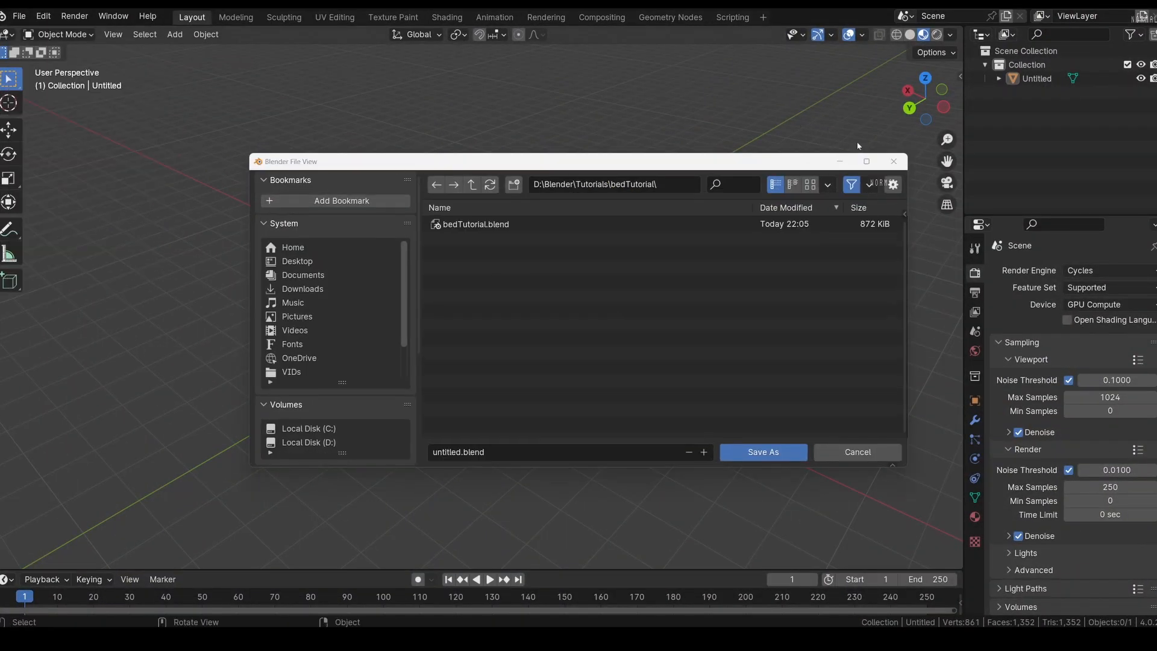
click(894, 164)
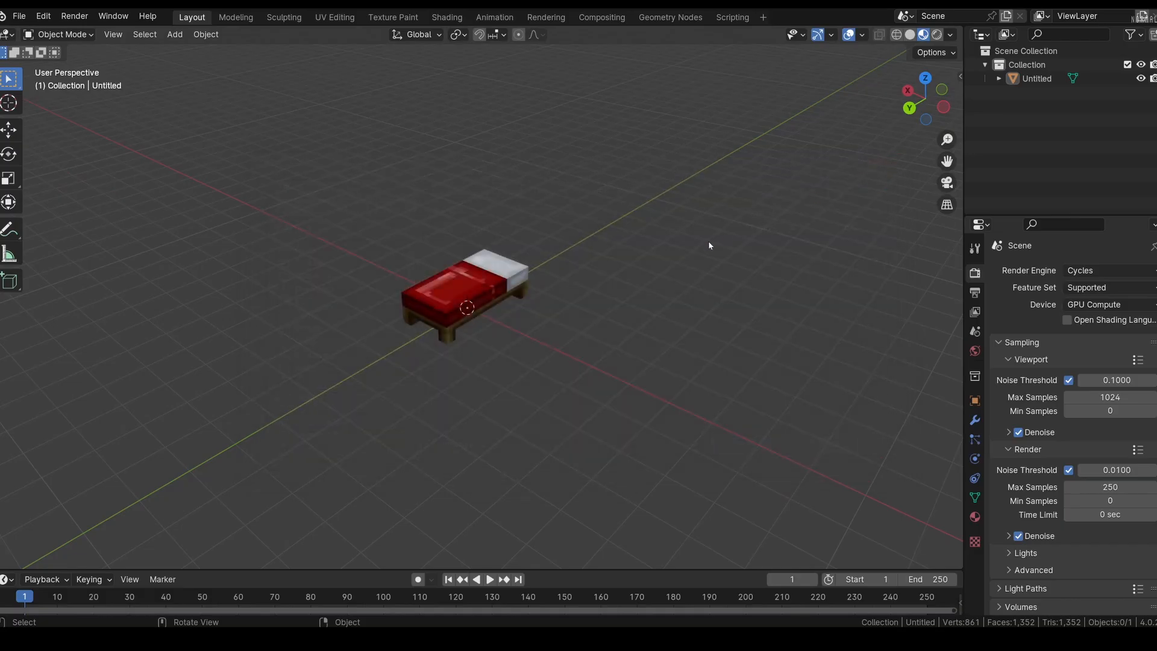
Save the project file bedTutorial.blend and select the bed
key(ctrl+s)
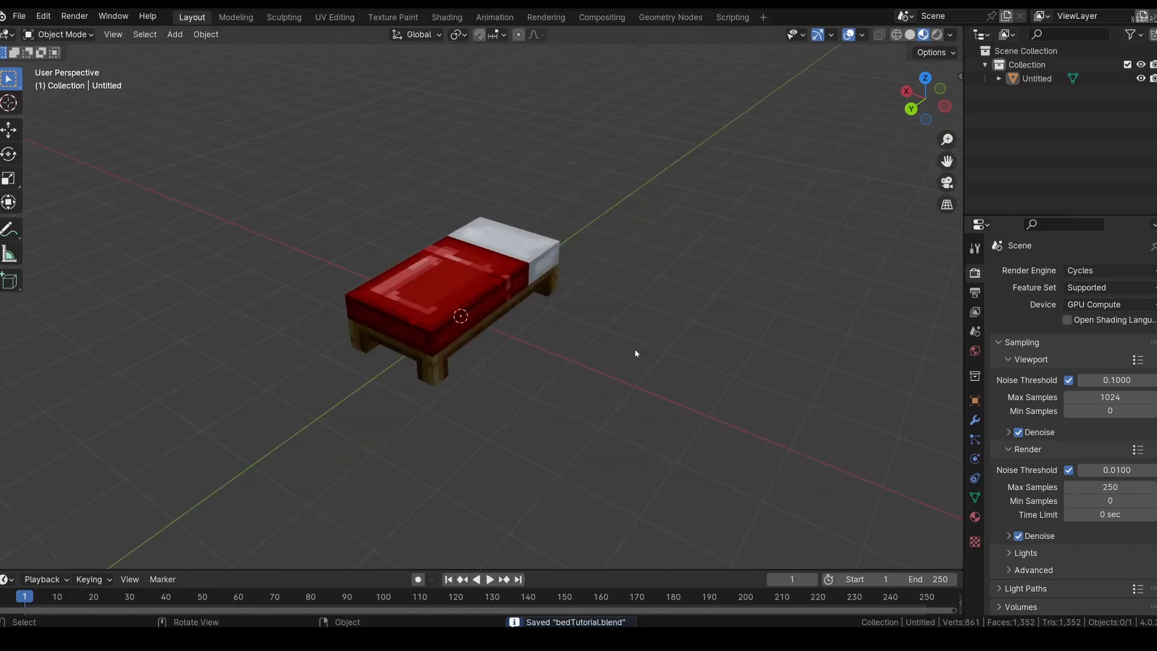
click(449, 277)
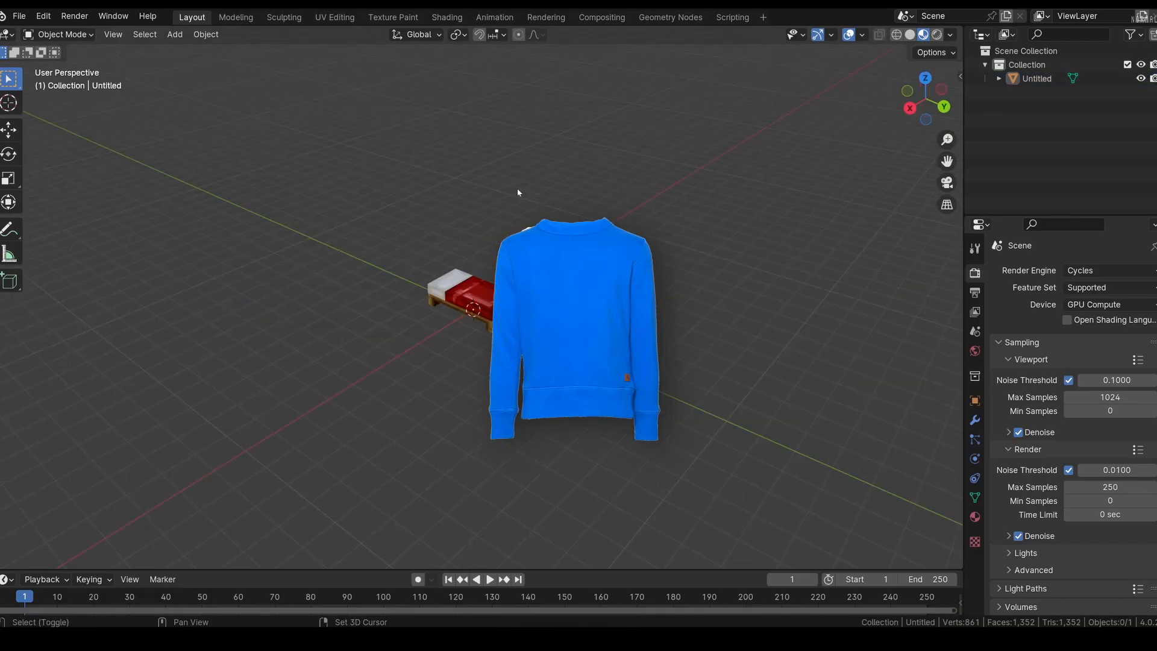
Add a plane mesh and raise it 5 m along the Z axis above the bed
key(shift+a)
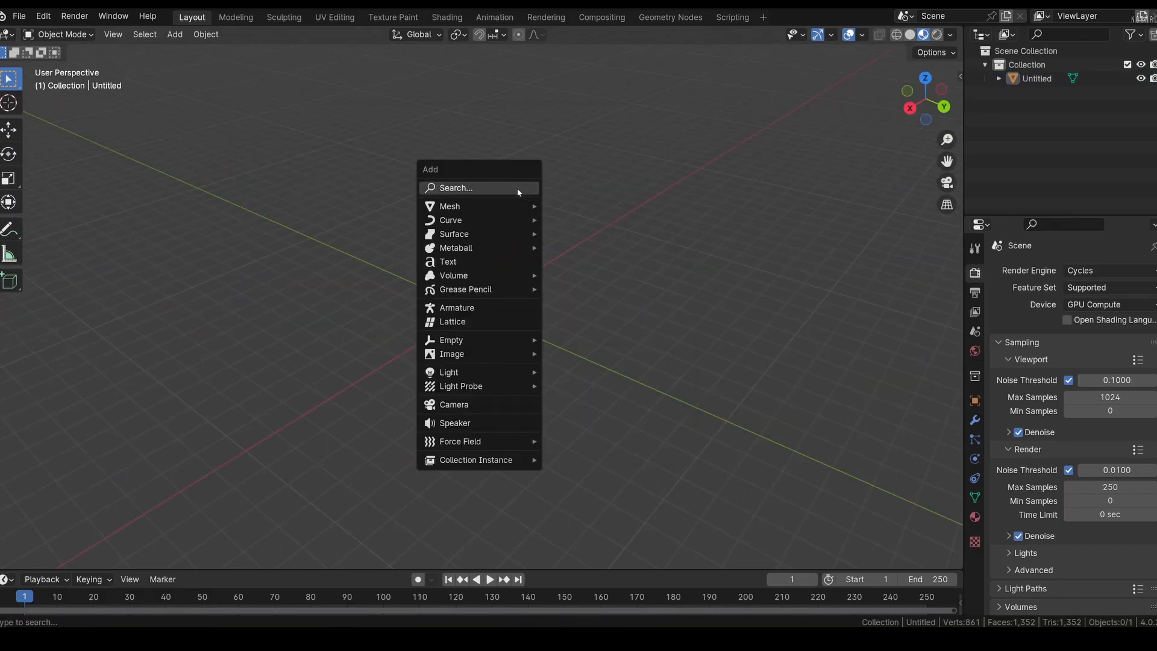
mouse_move(517, 210)
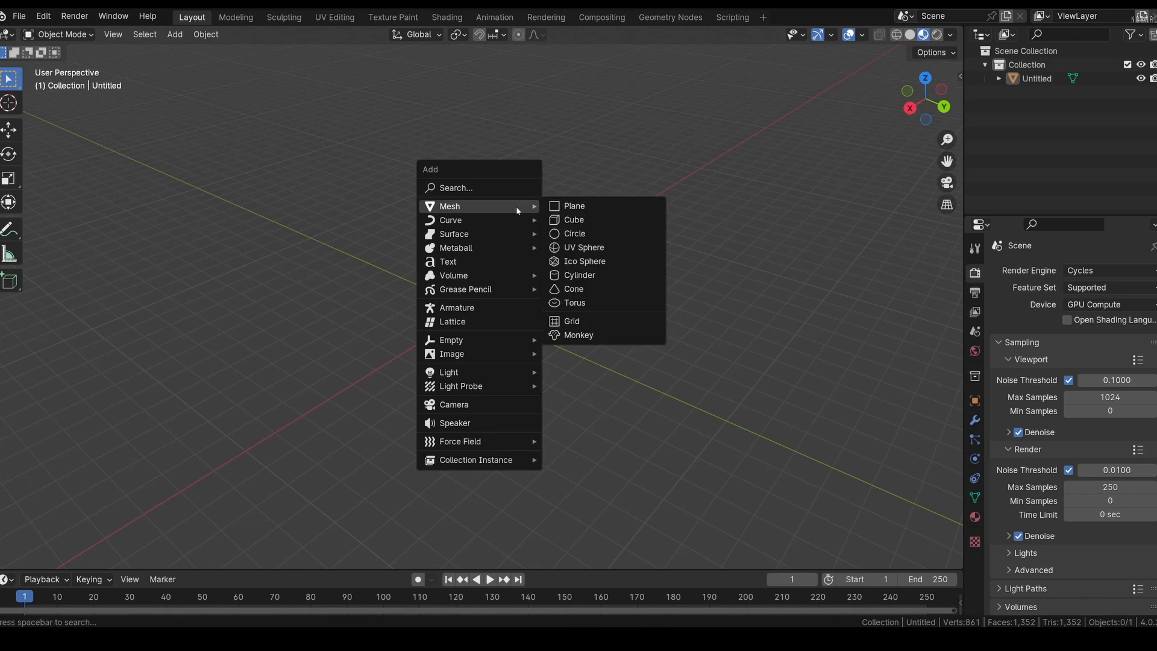
click(567, 210)
middle_drag(538, 400, 574, 345)
scroll(602, 282, down, 4)
key(g)
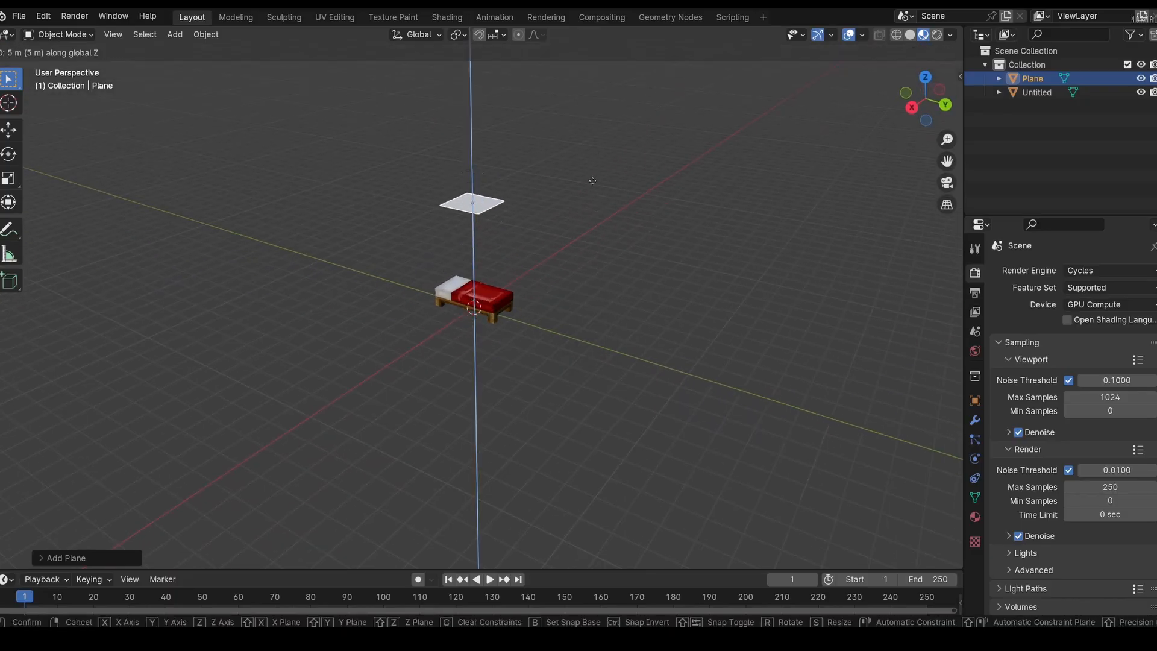
click(593, 181)
Lower the plane 2 m along the Z axis so it sits closer above the bed
middle_drag(656, 235, 704, 270)
middle_drag(499, 252, 500, 253)
scroll(601, 254, up, 2)
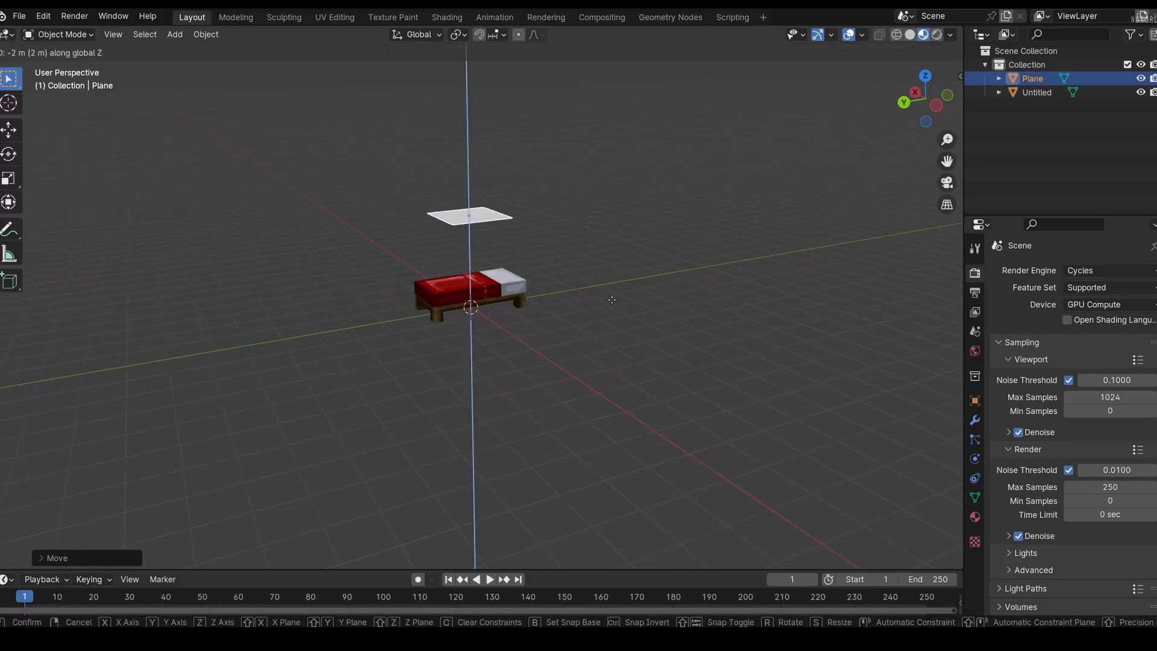
click(612, 299)
middle_drag(612, 300, 629, 337)
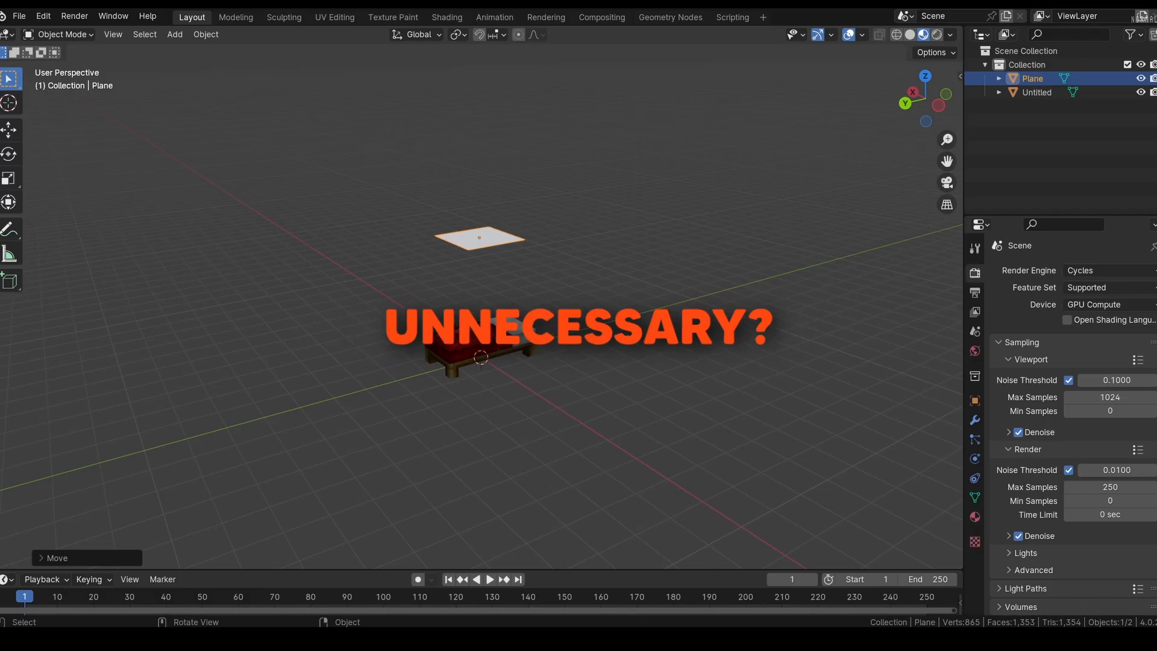
middle_drag(656, 361, 586, 385)
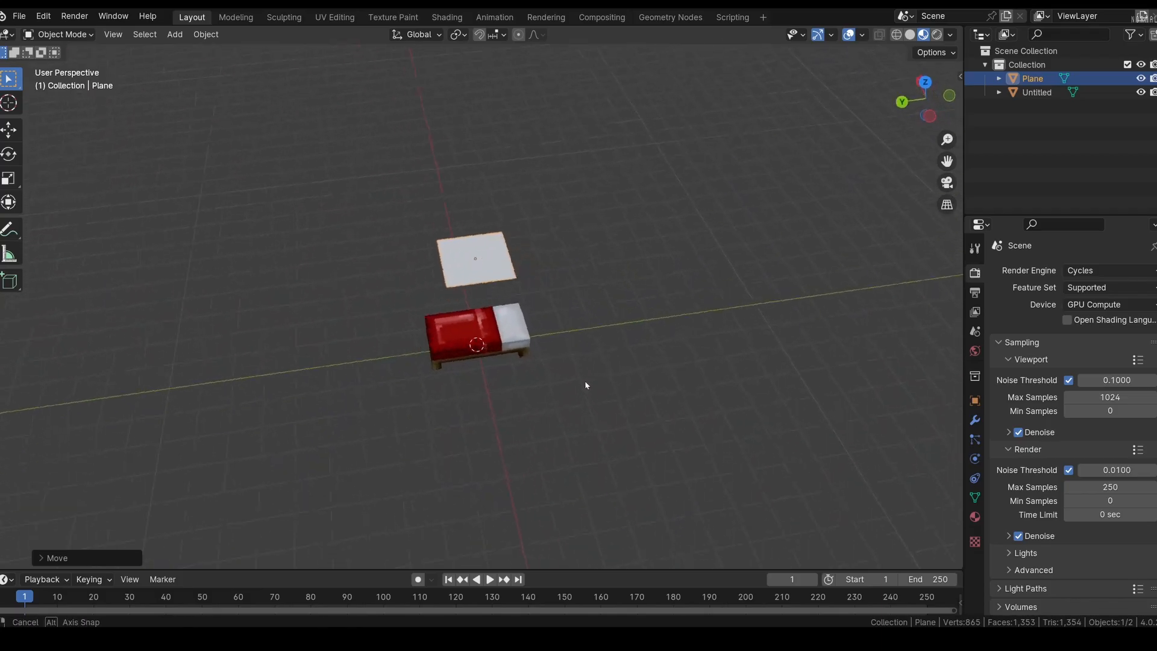
key(space)
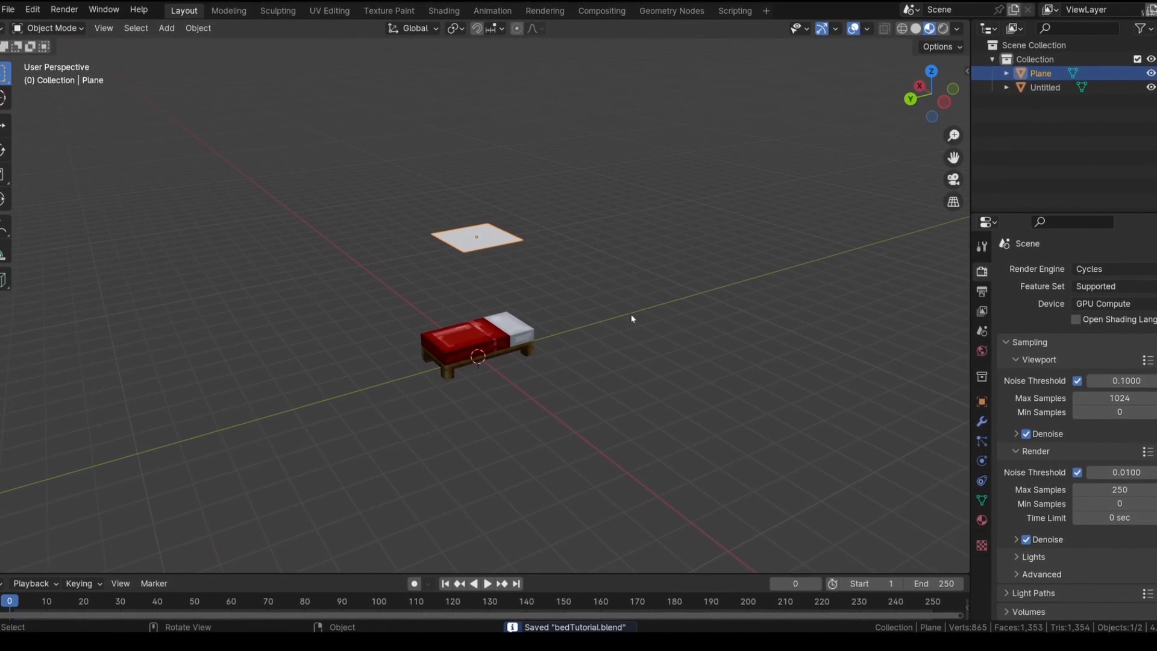
middle_drag(593, 287, 764, 265)
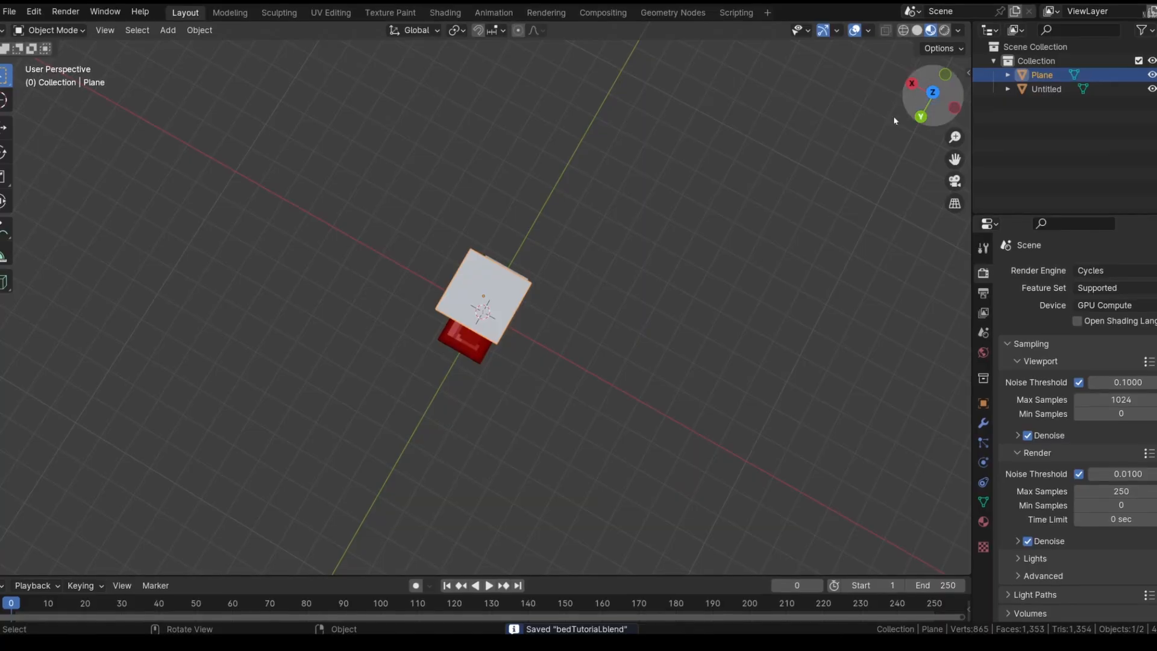
middle_drag(615, 364, 593, 271)
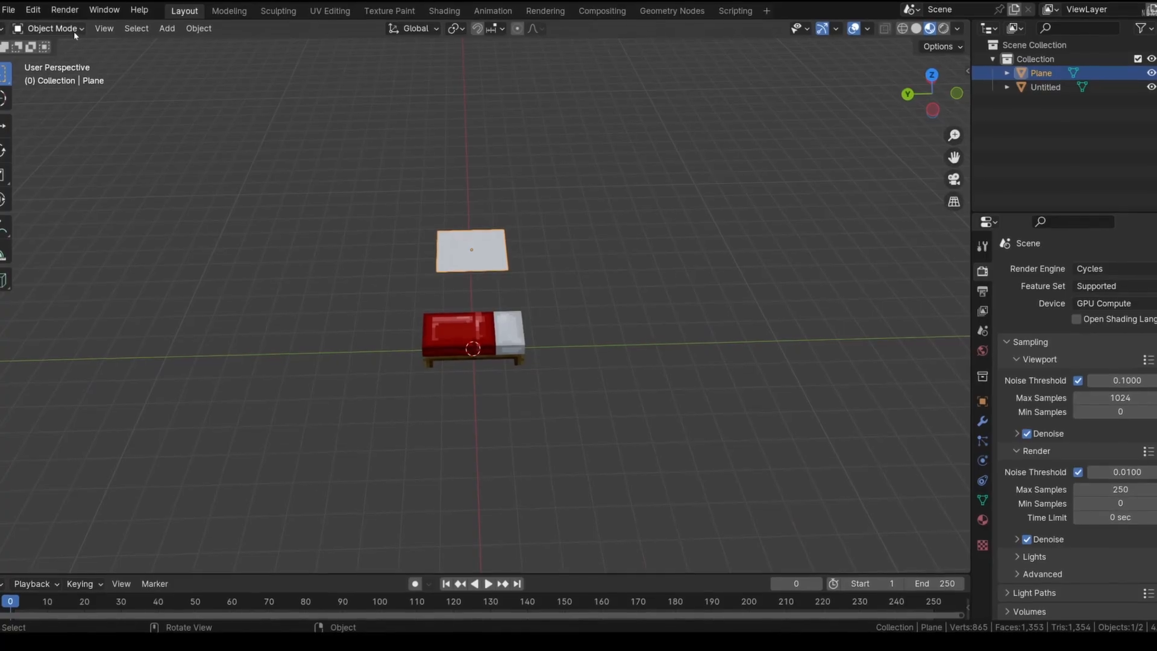
Lengthen the plane in Edit Mode by moving its edge at the bed's foot end about 1.2 m outward along the Y axis
click(74, 31)
click(36, 57)
scroll(473, 294, up, 2)
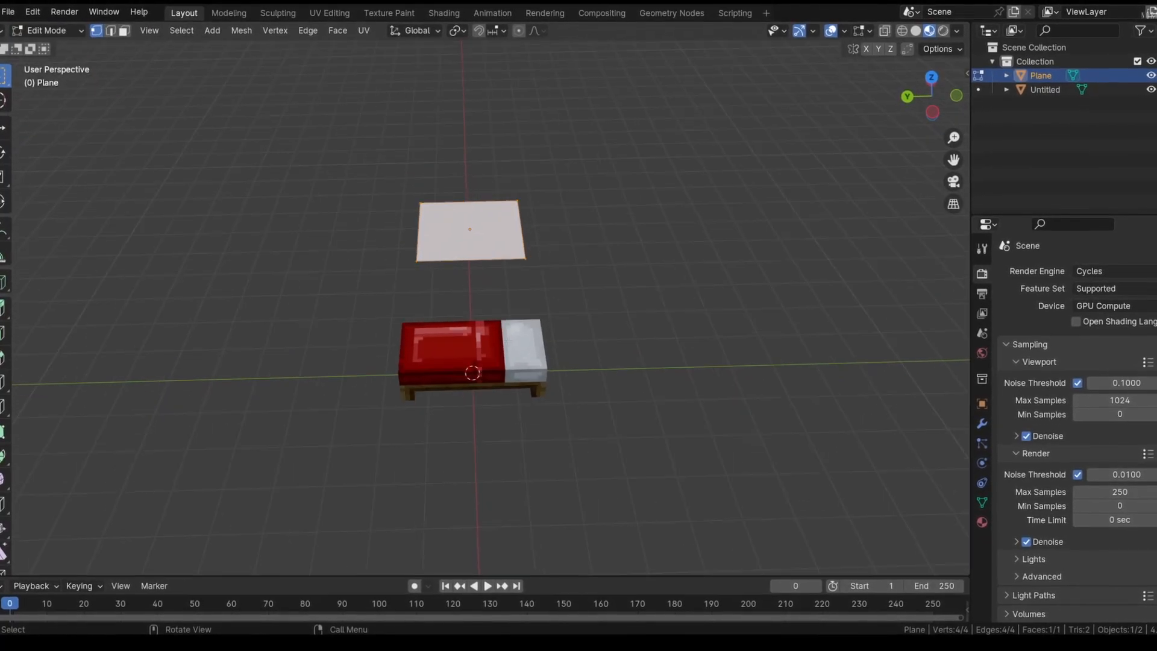
scroll(508, 341, down, 2)
middle_drag(508, 341, 451, 263)
key(g)
key(y)
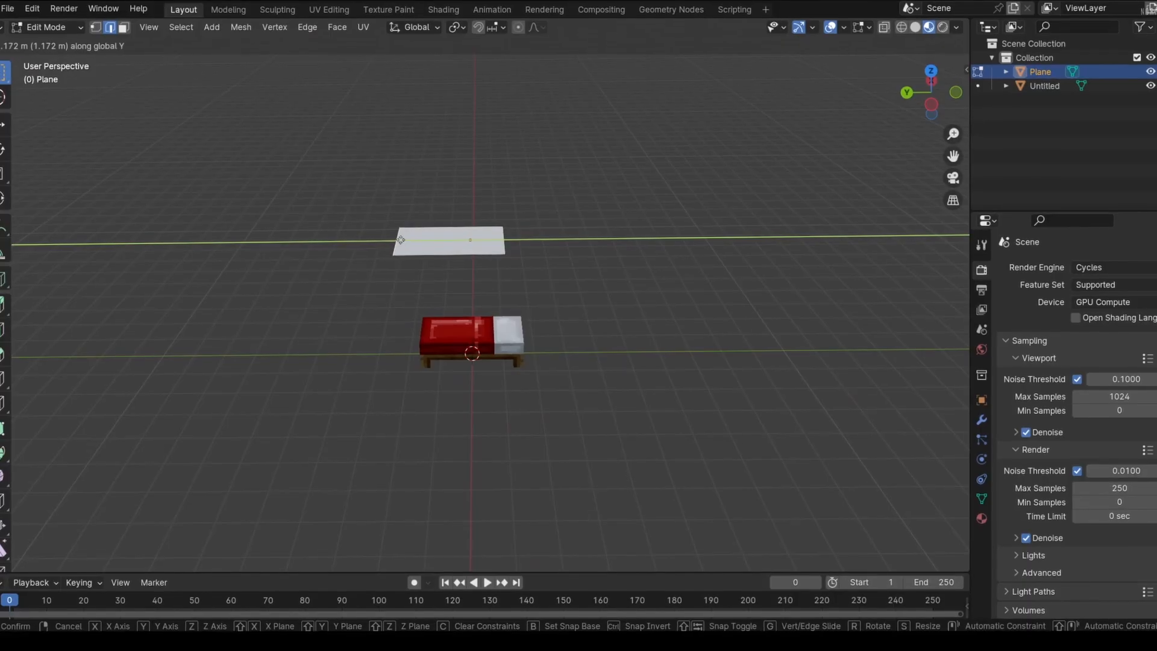
click(407, 241)
Widen the whole plane by scaling it up along the X axis so it extends beyond the bed's sides
middle_drag(490, 286, 616, 332)
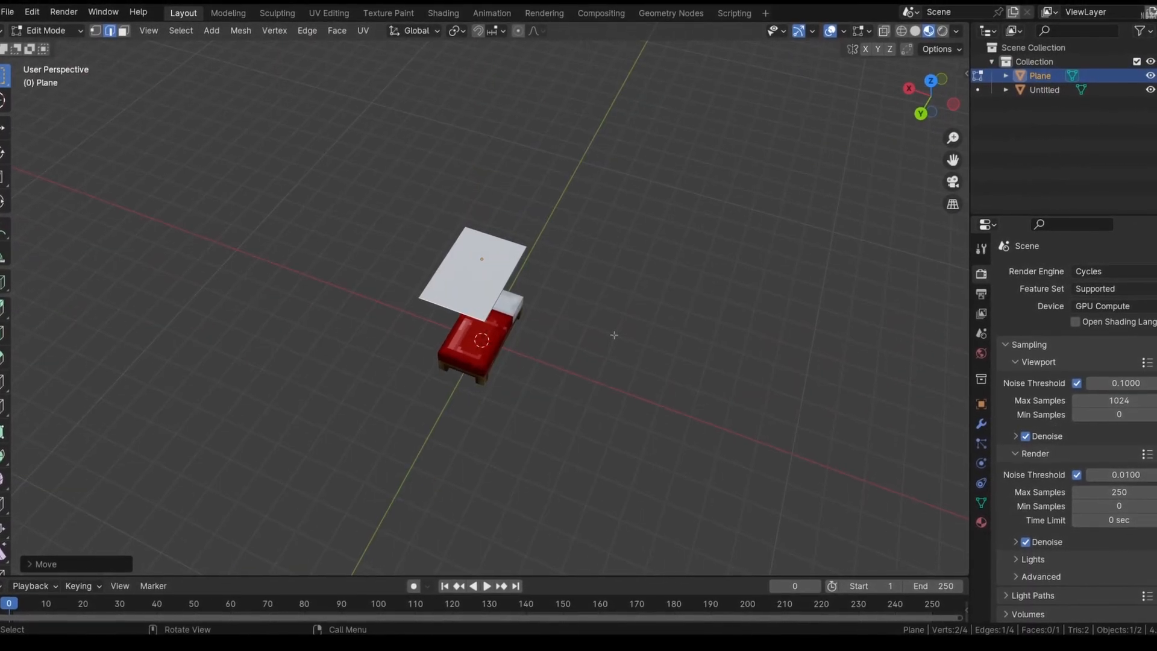
key(s)
key(x)
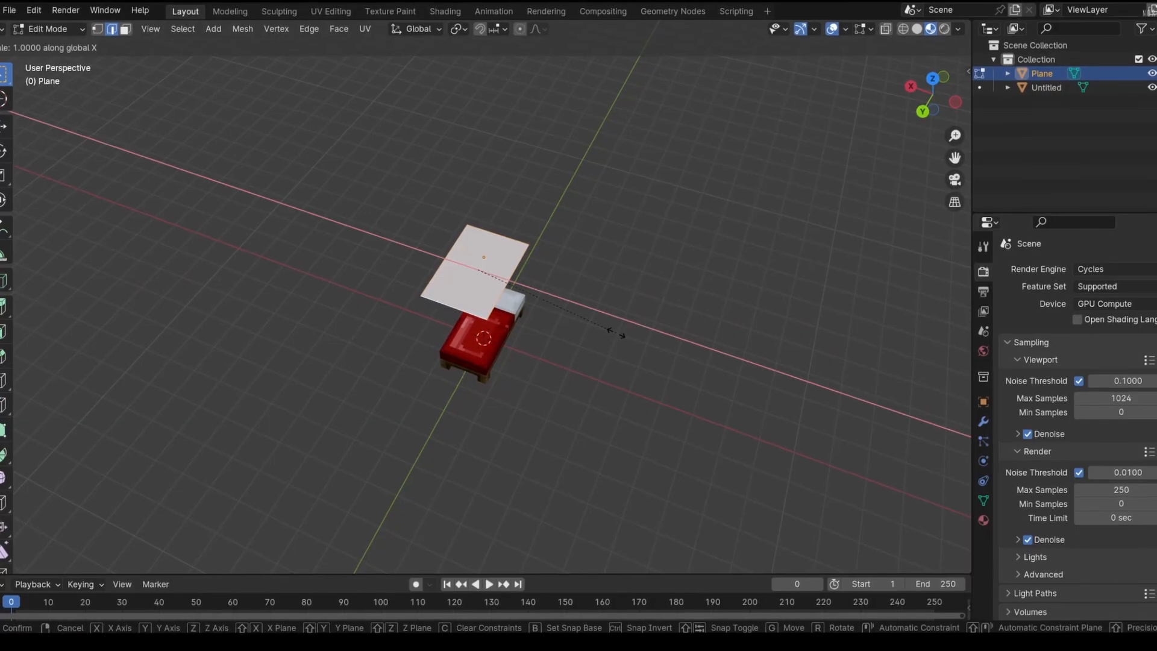
click(686, 345)
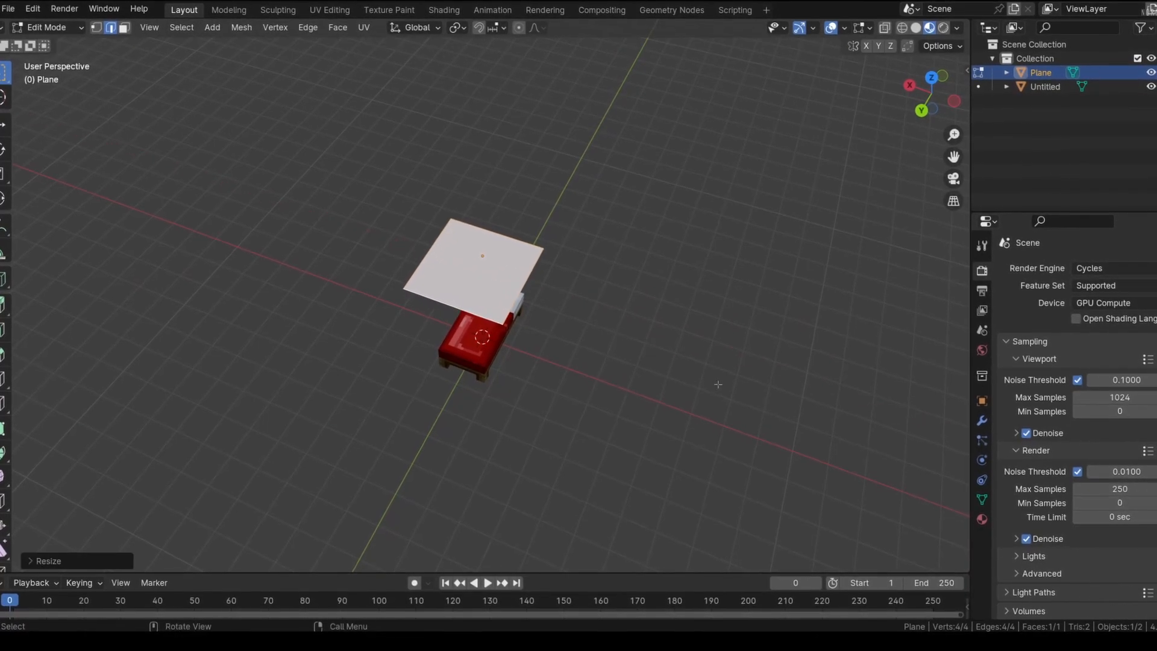
Leave Edit Mode and add Cloth physics to the plane
key(Tab)
middle_drag(718, 382, 666, 330)
key(g)
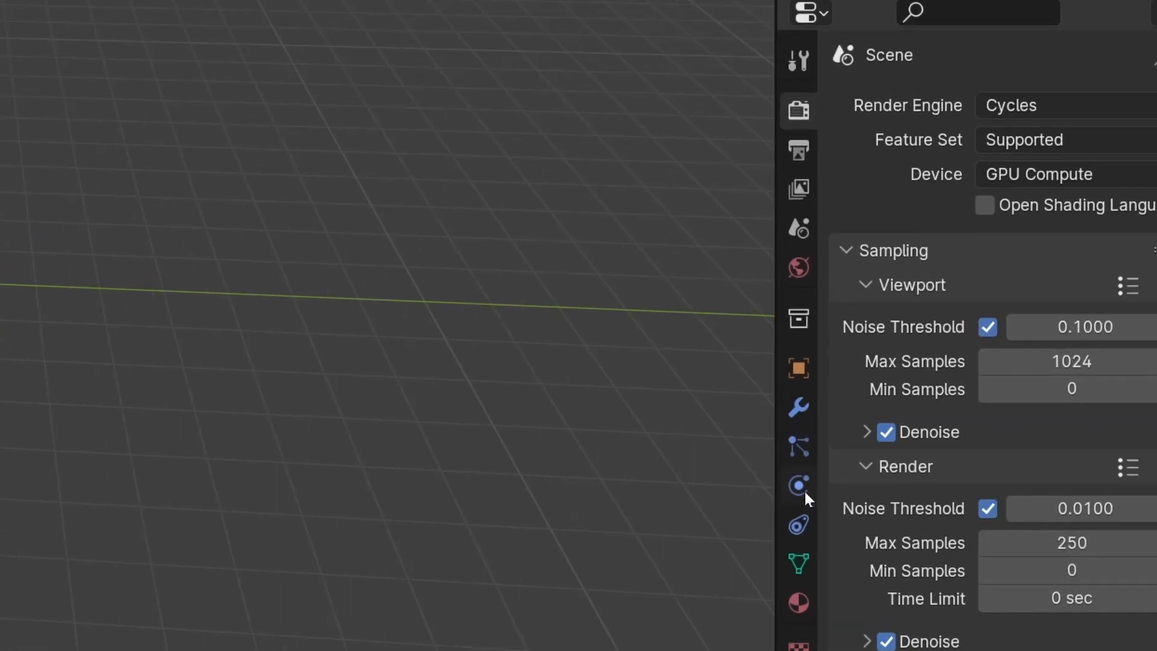
click(804, 490)
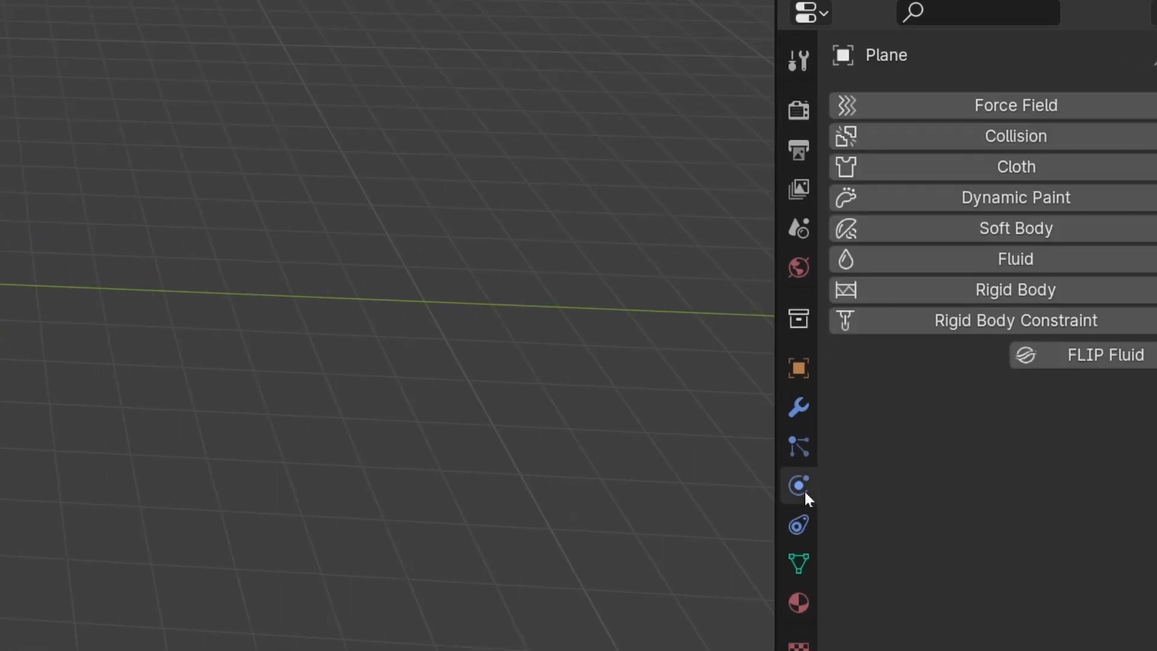
click(1024, 179)
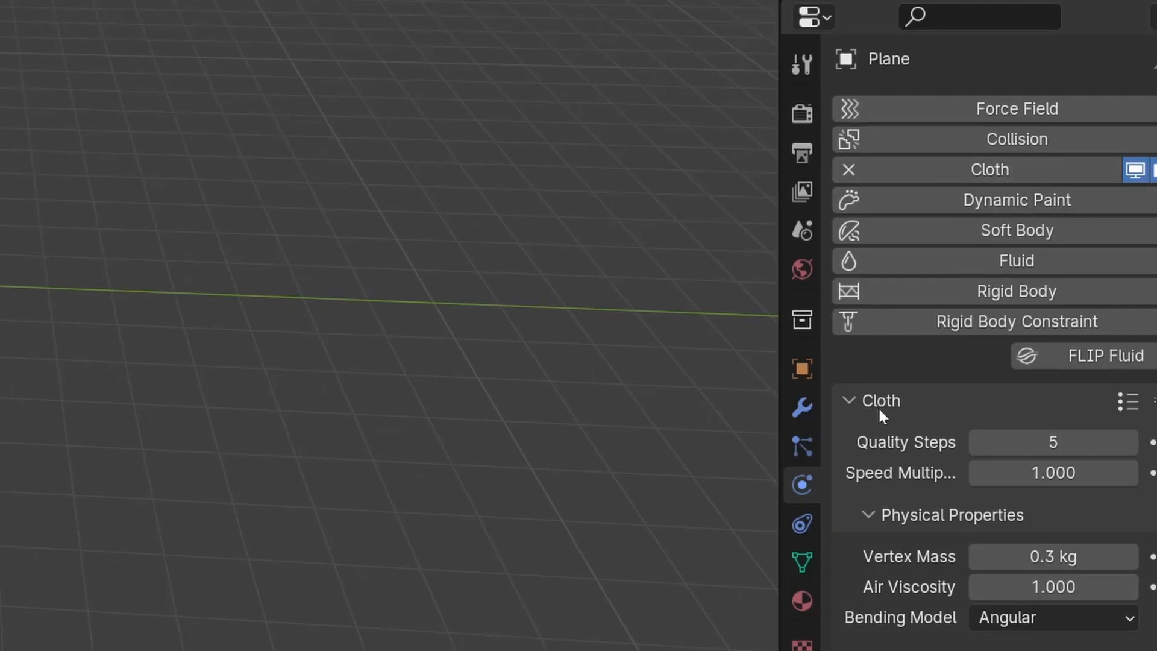
Set the cloth cache's simulation end to frame 80 and bake the simulation
scroll(938, 474, down, 4)
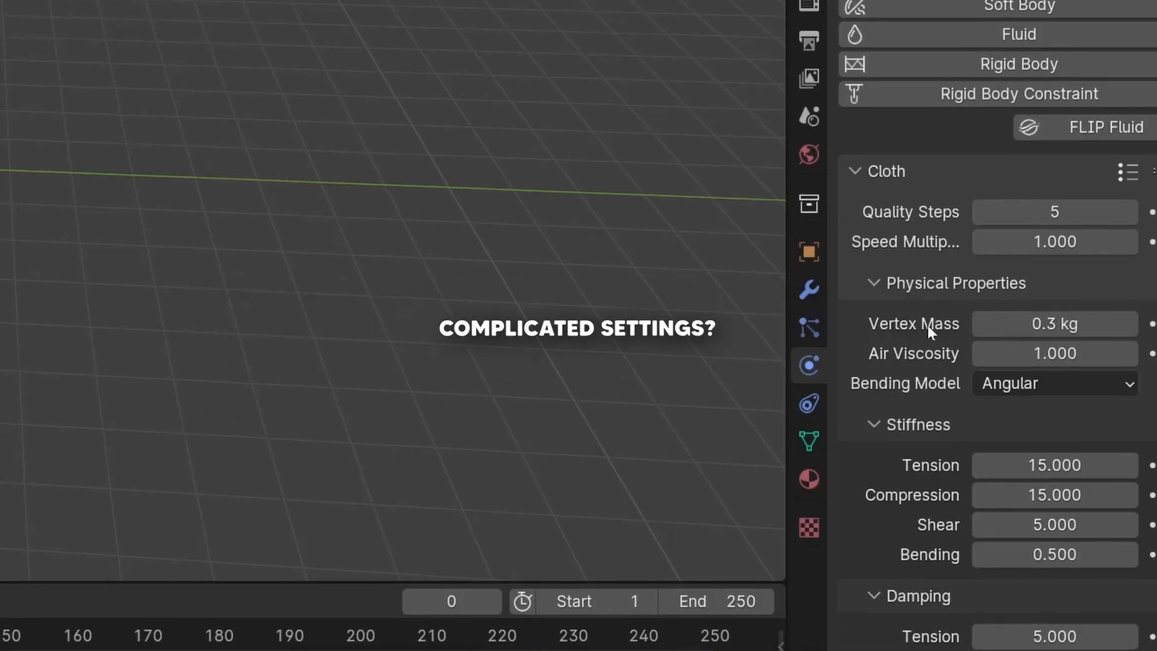
scroll(898, 357, down, 14)
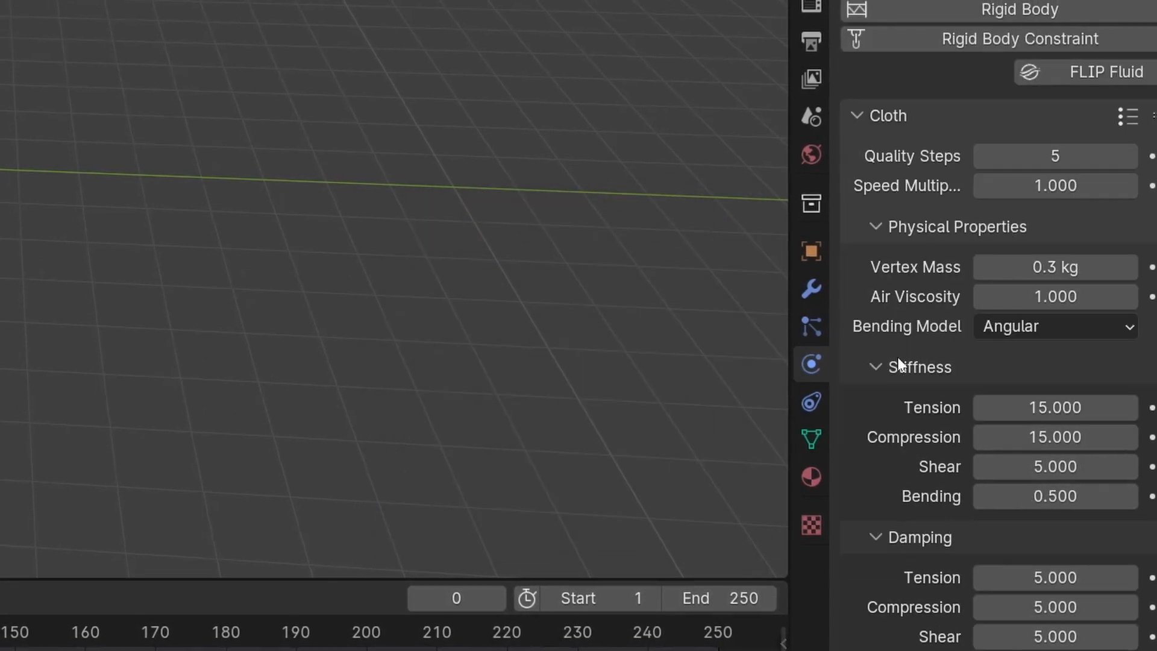
scroll(890, 338, up, 2)
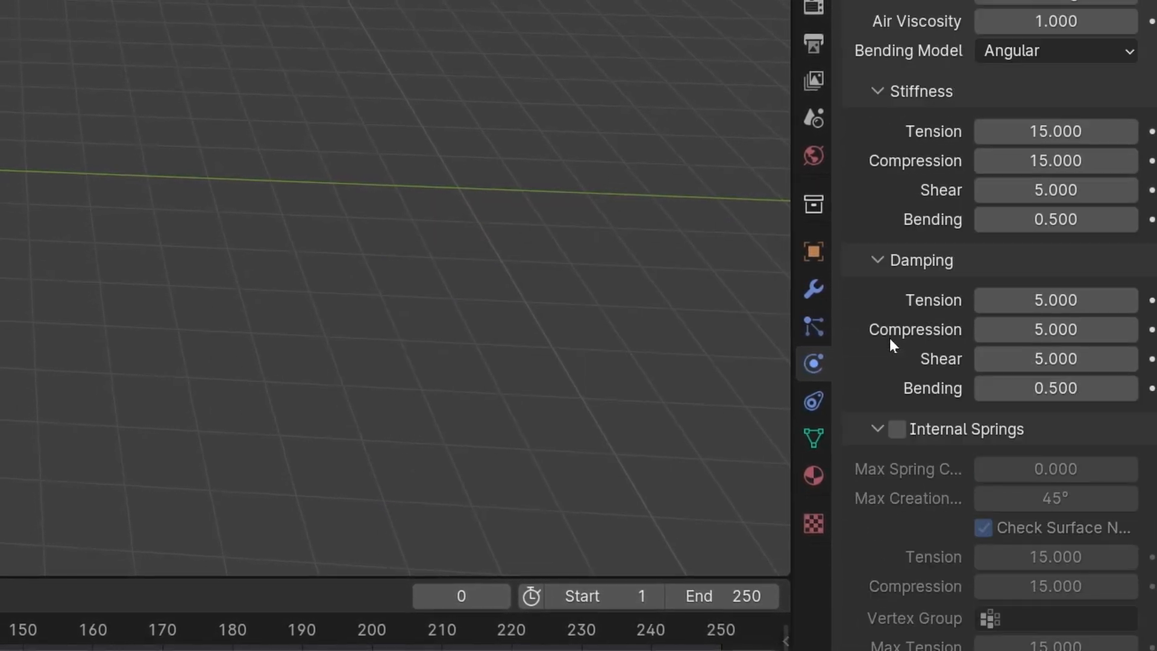
scroll(899, 342, down, 15)
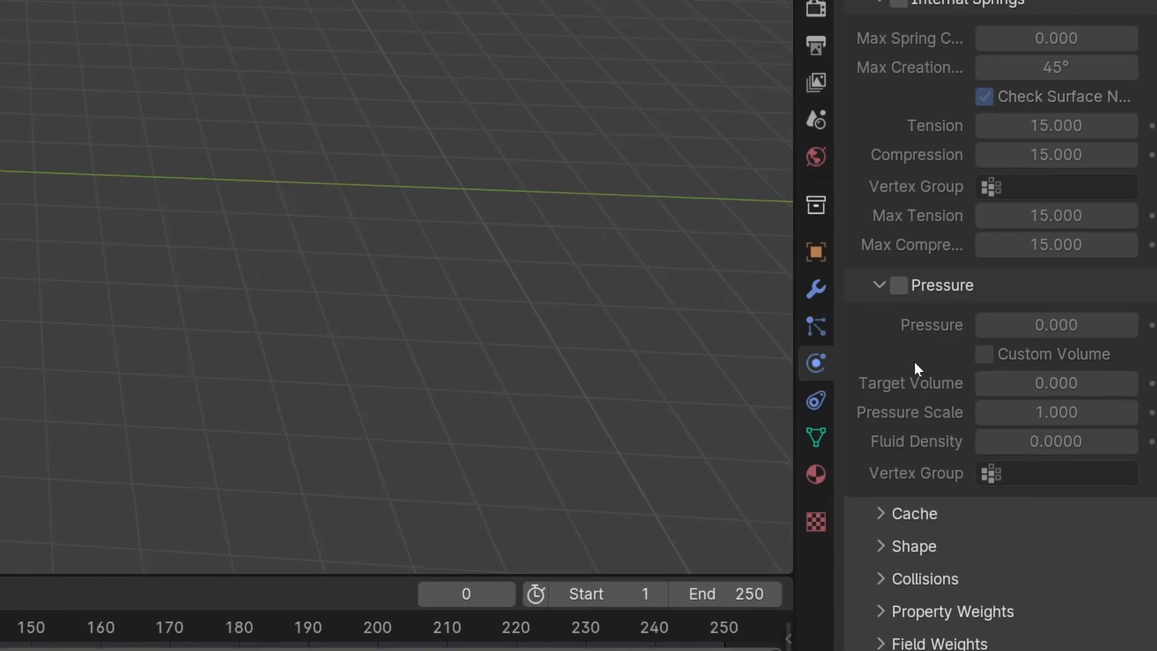
click(917, 511)
scroll(928, 494, down, 12)
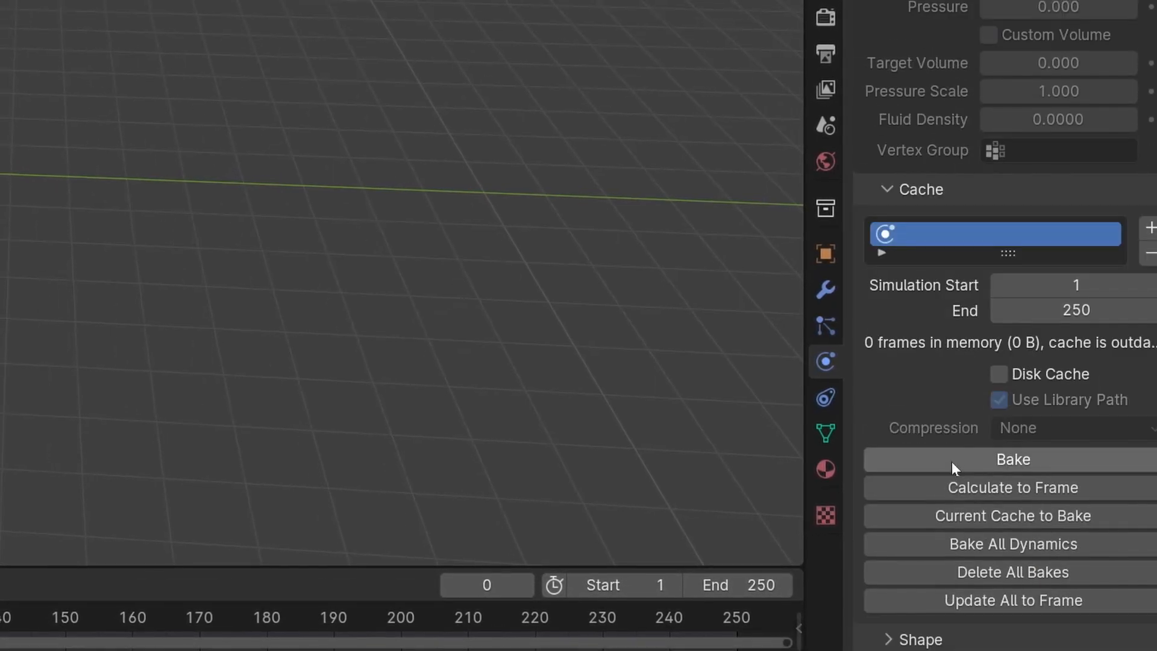
scroll(968, 423, down, 2)
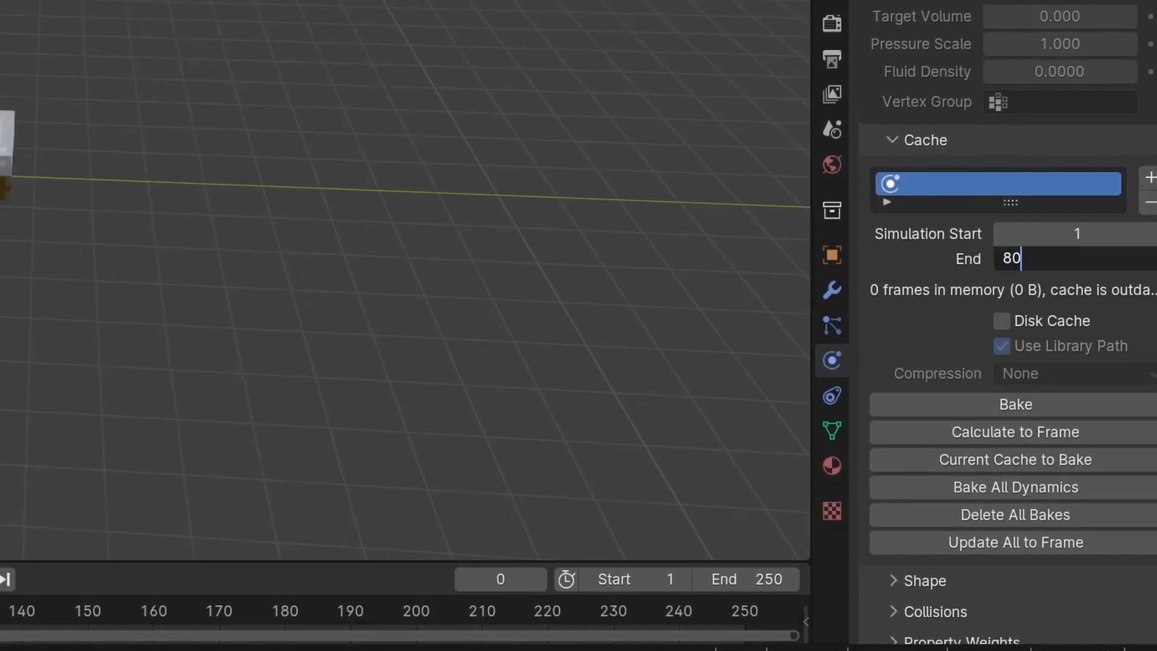
key(Return)
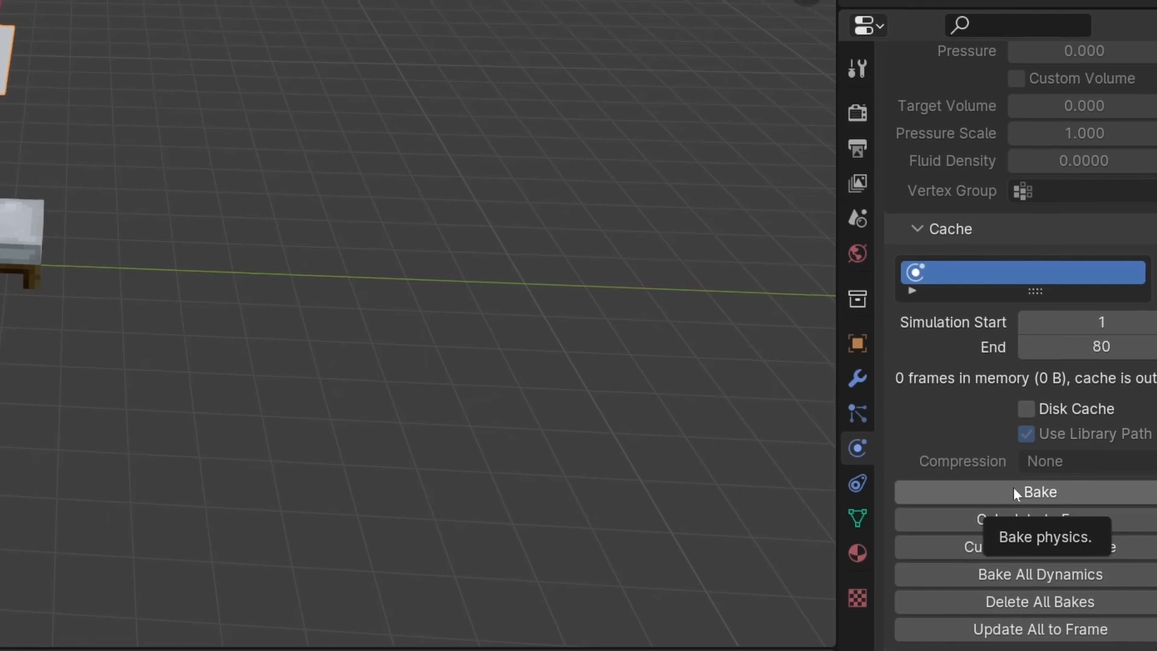
click(1014, 489)
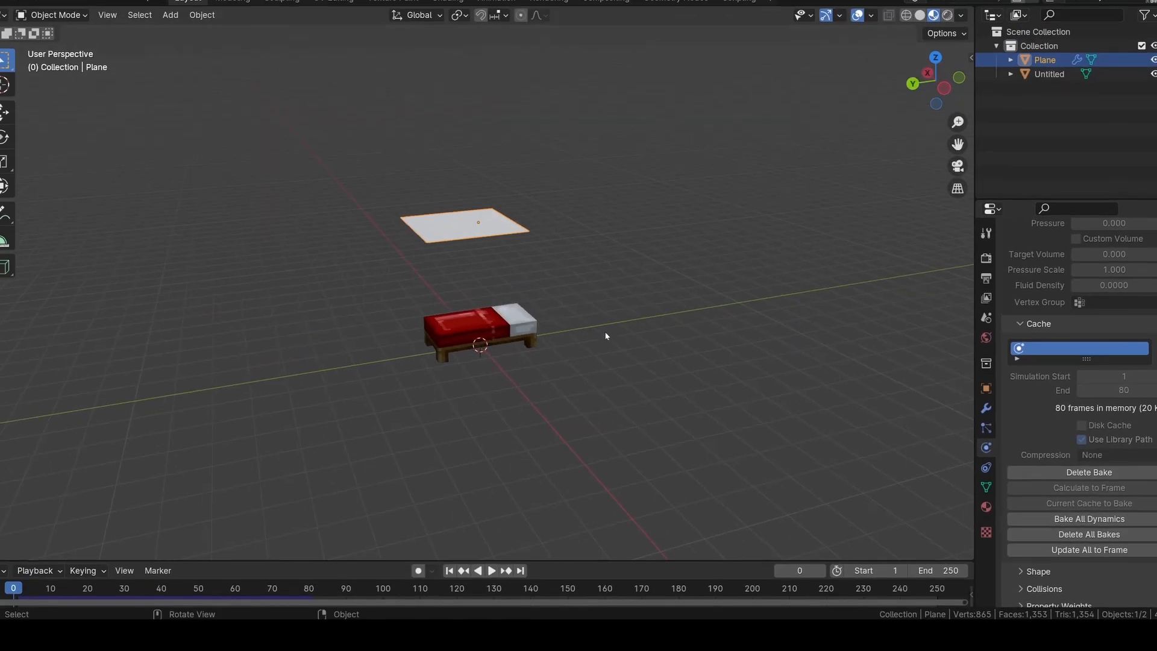
Play the baked simulation to check how the cloth meets the bed, and return to frame 0
key(space)
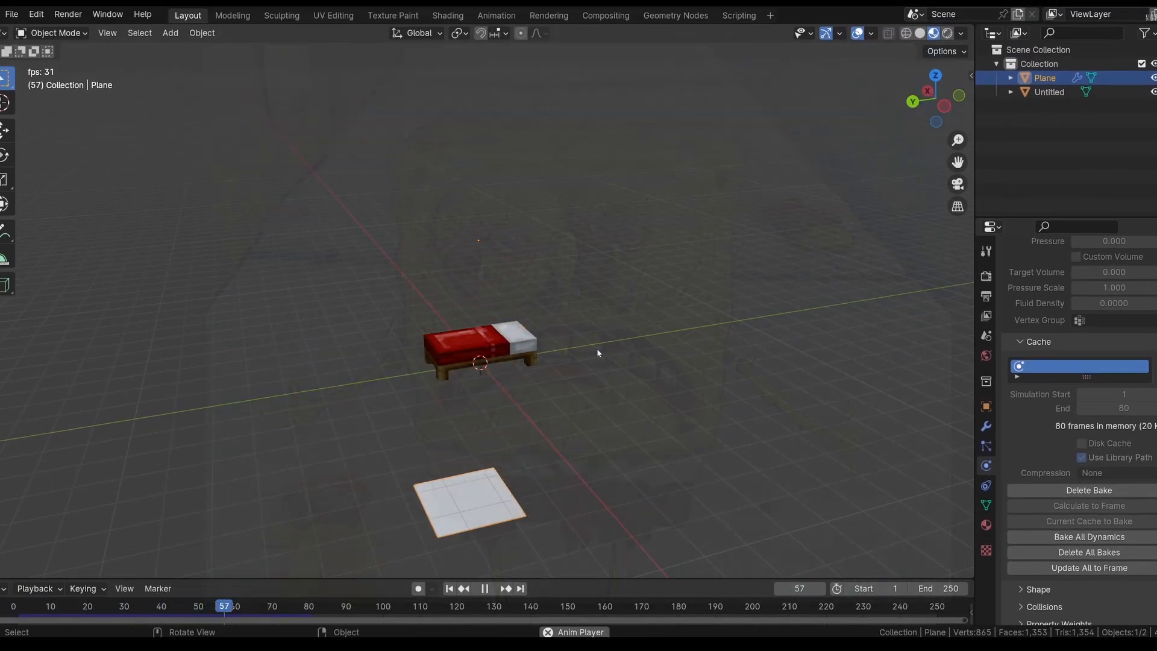
middle_drag(597, 352, 578, 429)
key(space)
drag(325, 605, 16, 598)
Select the bed model and add Collision physics to it
middle_drag(478, 344, 637, 328)
click(485, 356)
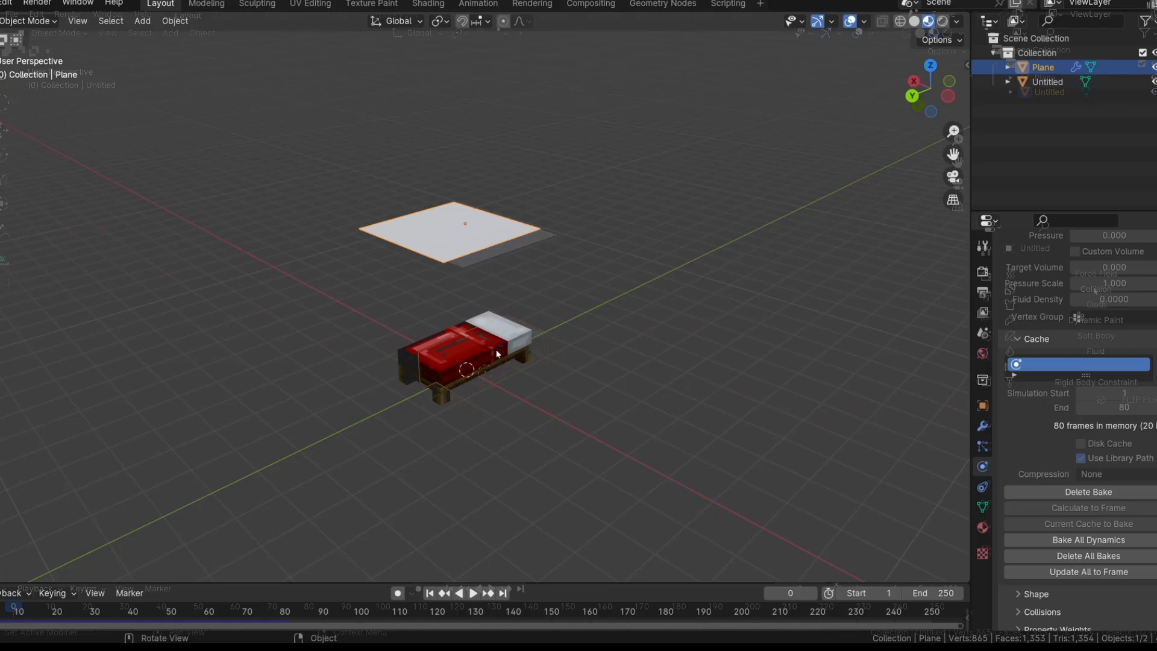
click(511, 353)
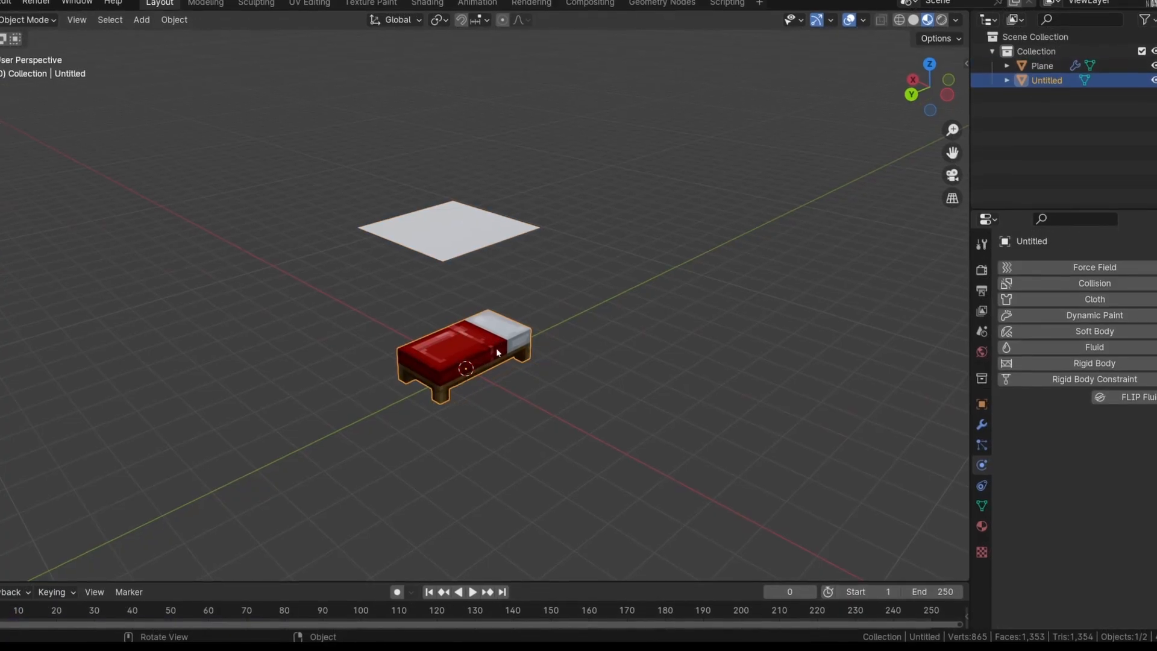
click(1096, 283)
Return to frame 0, delete the plane's existing cloth bake and bake it again
middle_drag(748, 361, 710, 354)
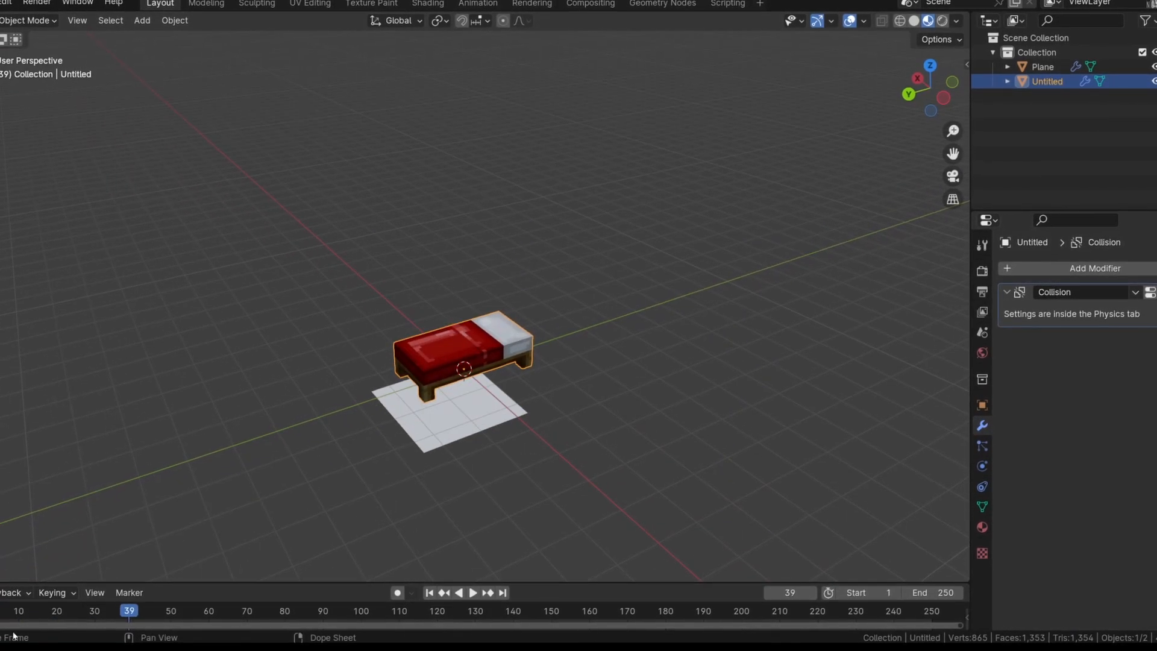
key(Escape)
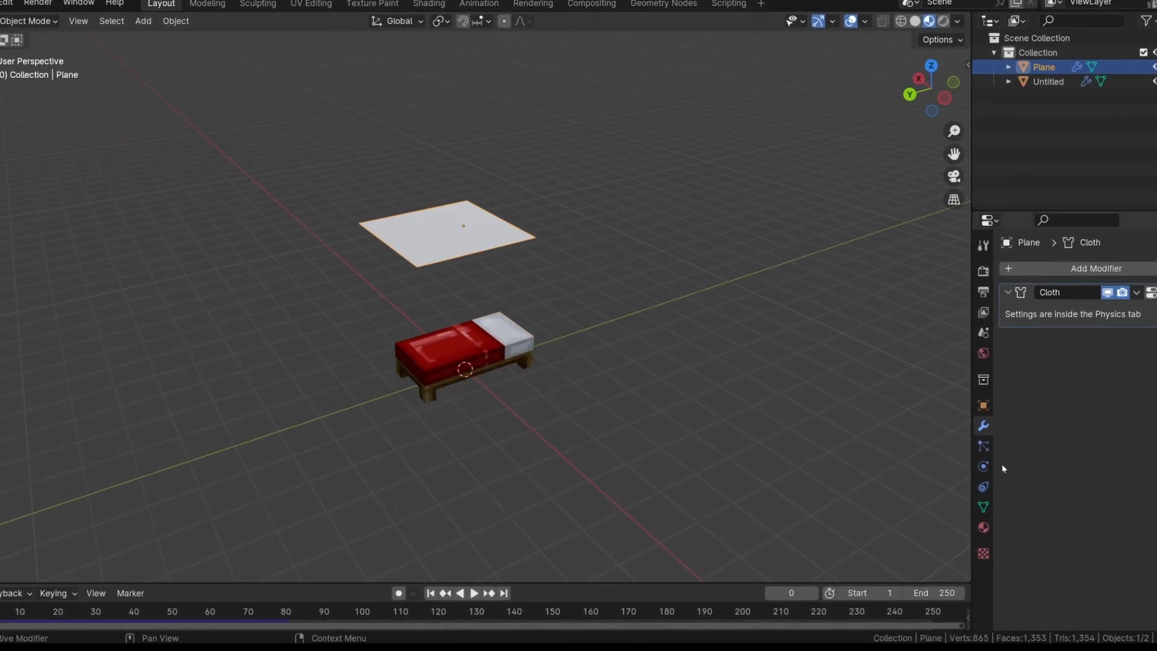
click(983, 466)
scroll(1127, 460, down, 15)
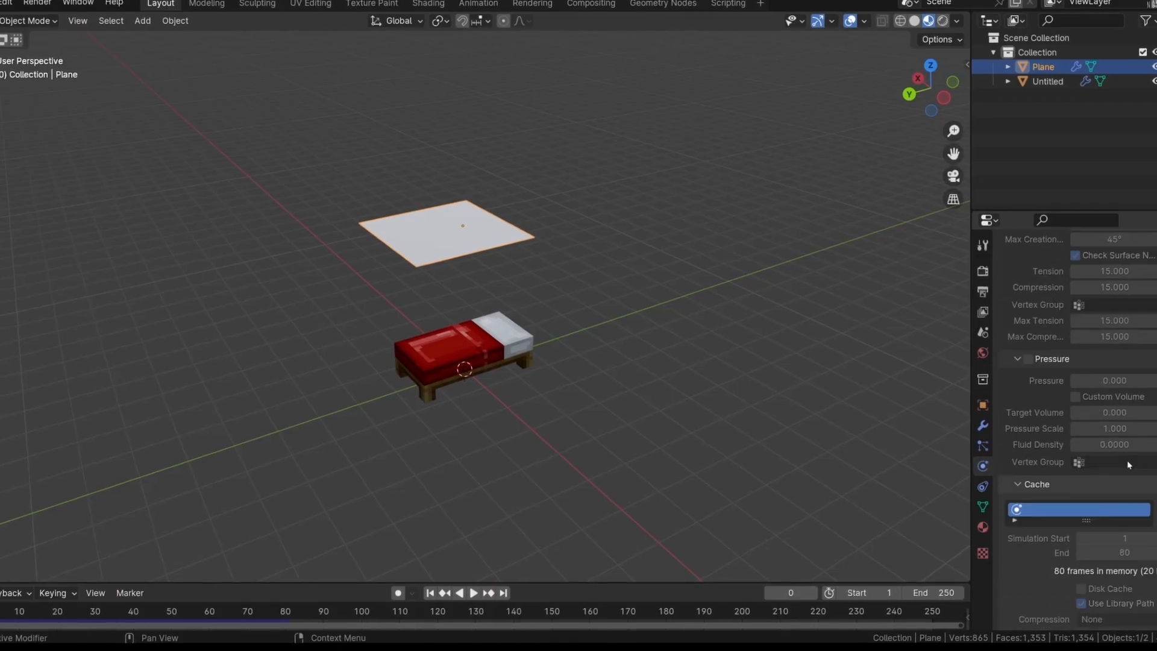
scroll(1127, 461, down, 7)
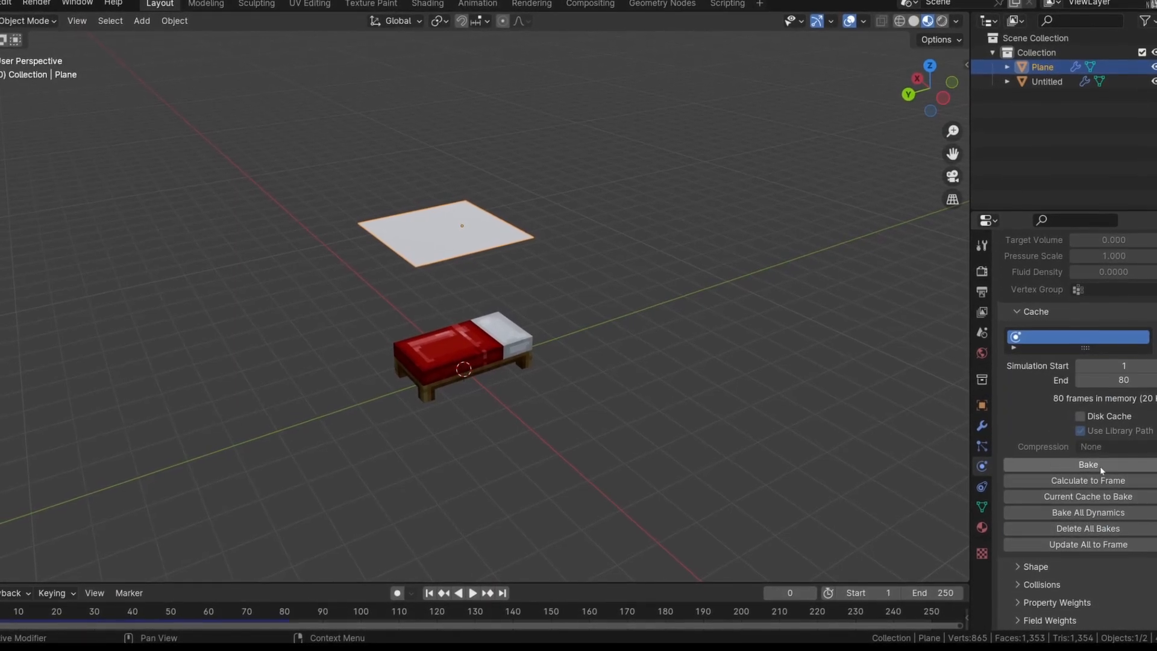
click(1100, 466)
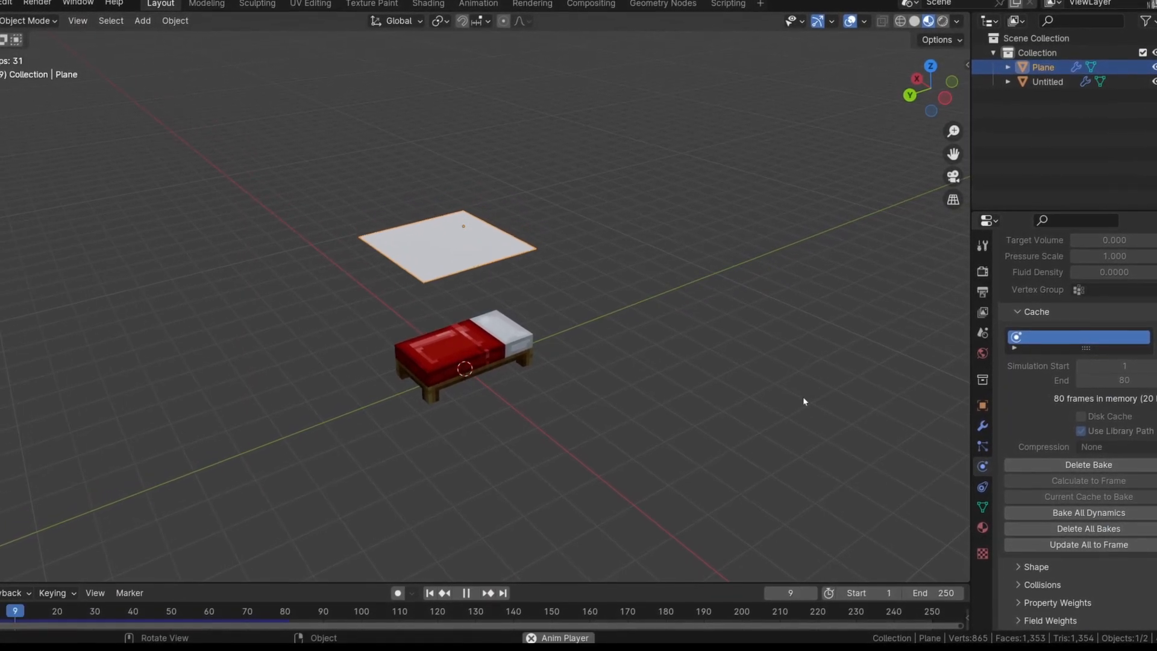
Play the rebaked simulation and inspect from several angles how the plane lands on the bed
key(space)
middle_drag(801, 395, 722, 395)
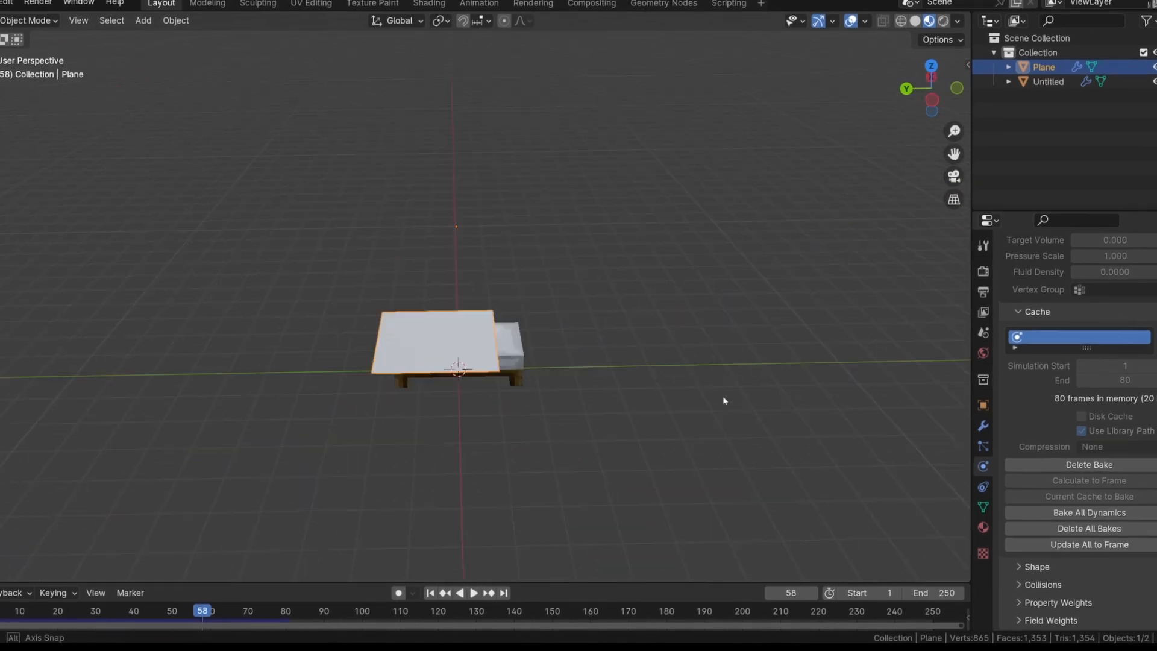
middle_drag(524, 399, 791, 400)
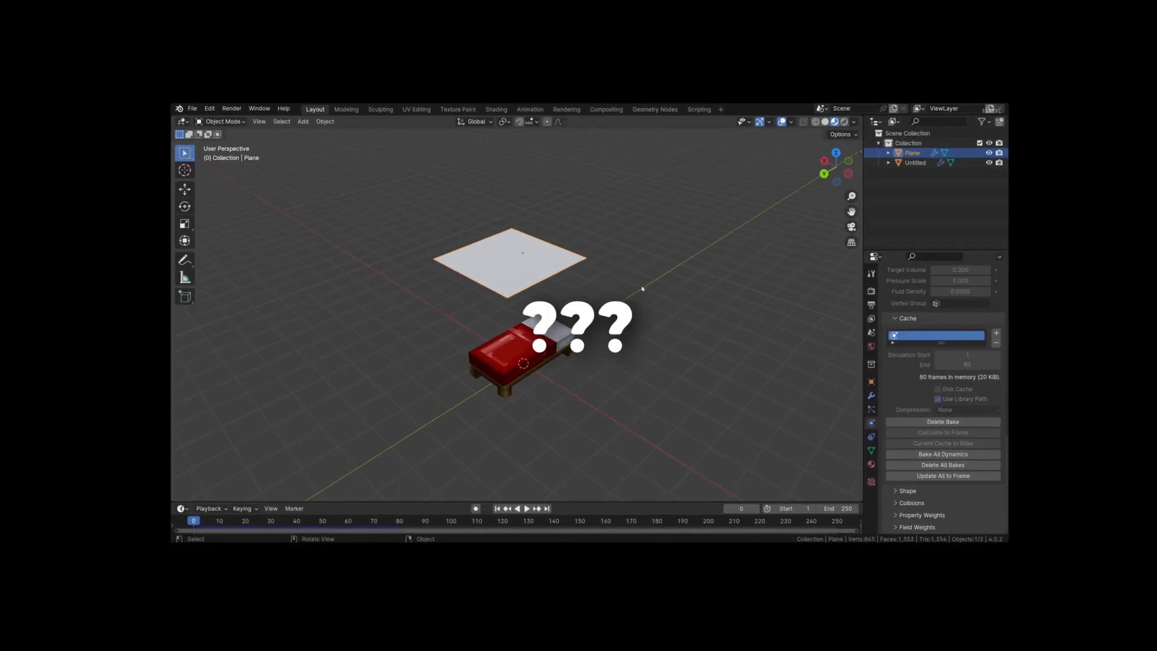
Subdivide the whole plane three times in Edit Mode and rebake its cloth simulation
scroll(643, 288, up, 2)
middle_drag(643, 289, 656, 291)
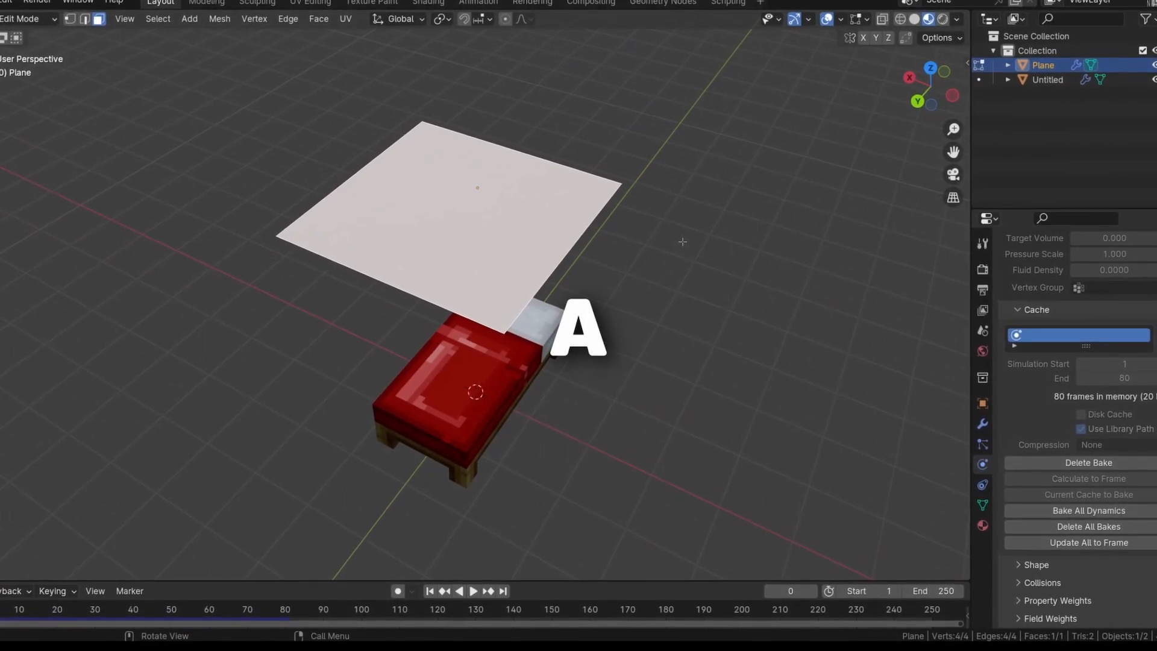
right_click(683, 241)
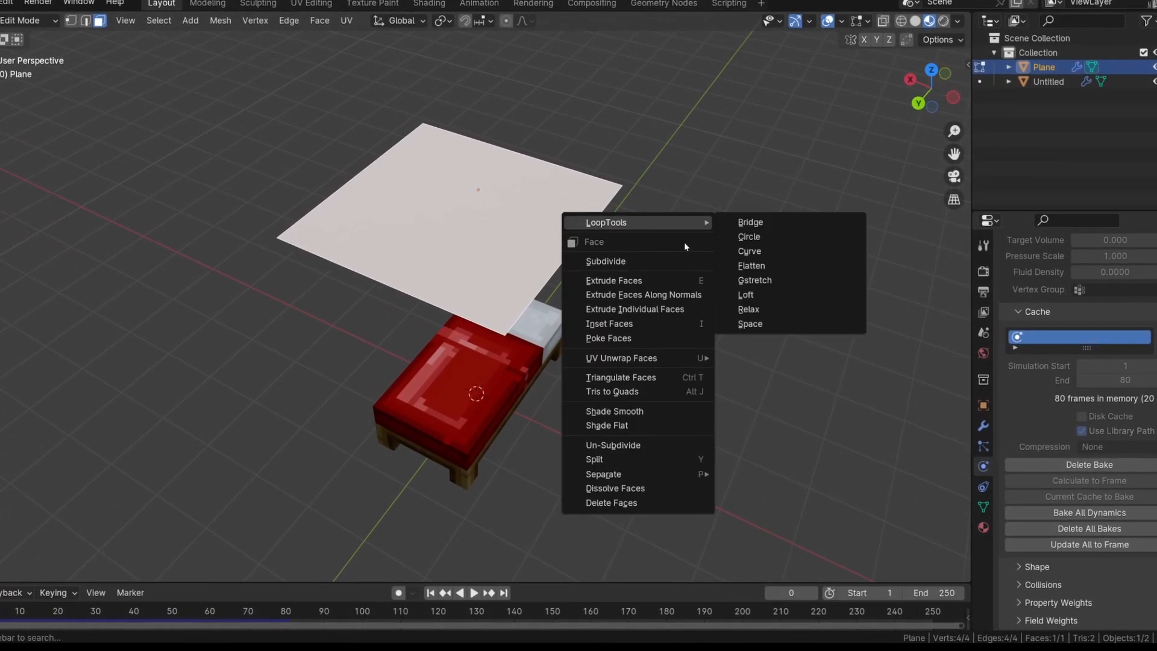
click(606, 260)
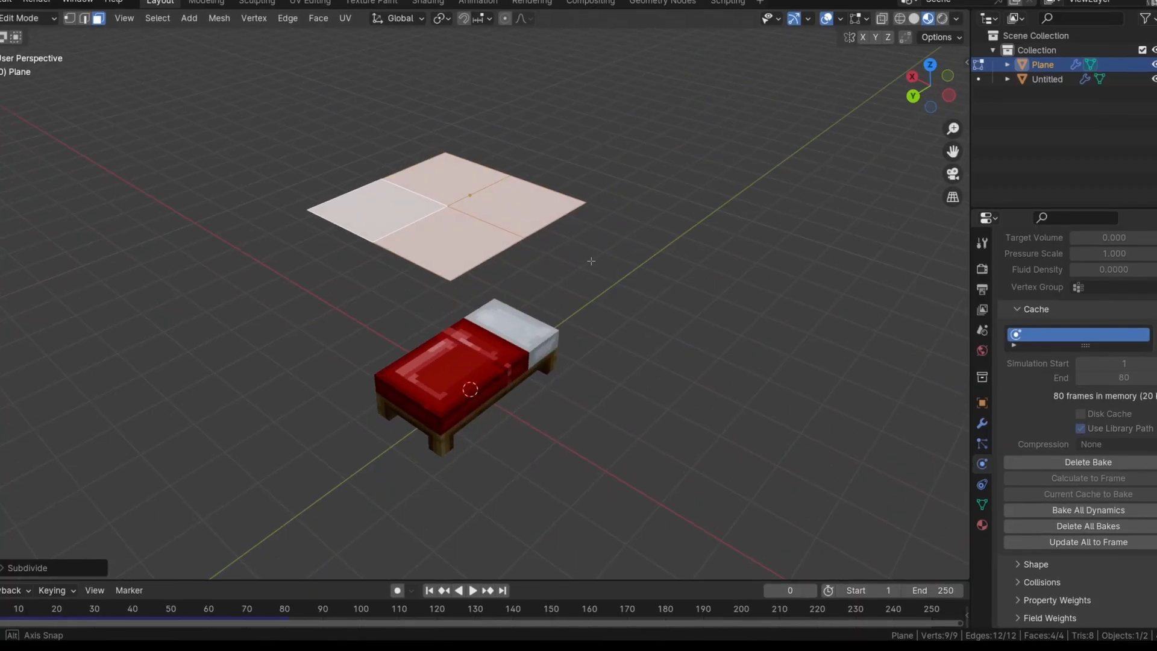
right_click(669, 248)
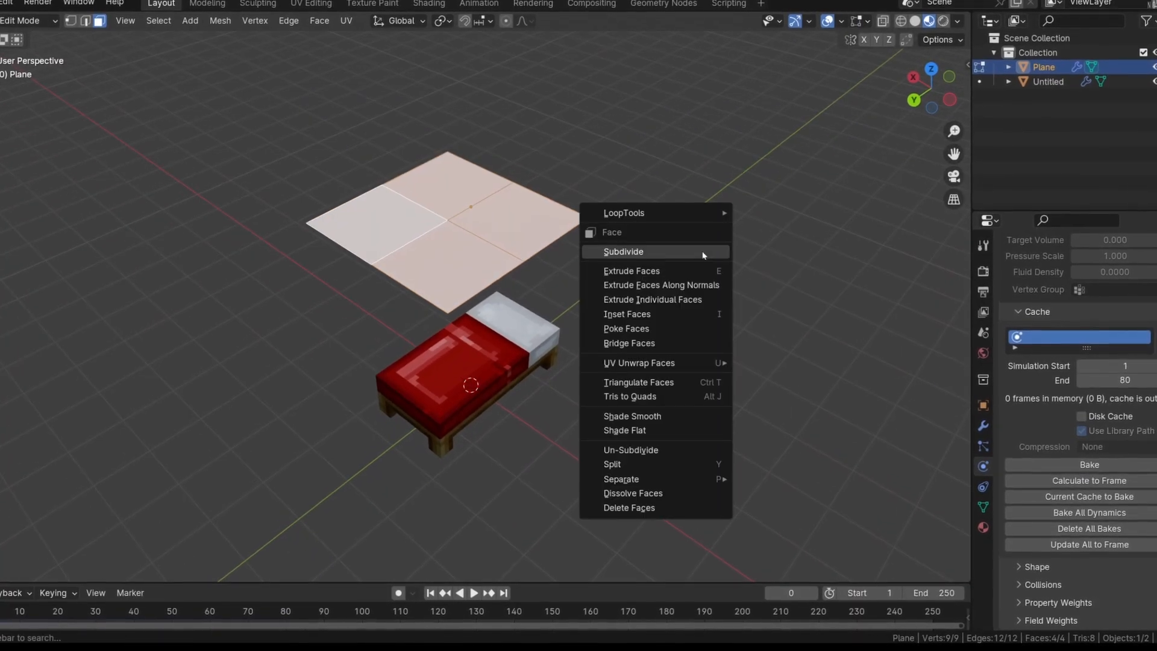
click(700, 249)
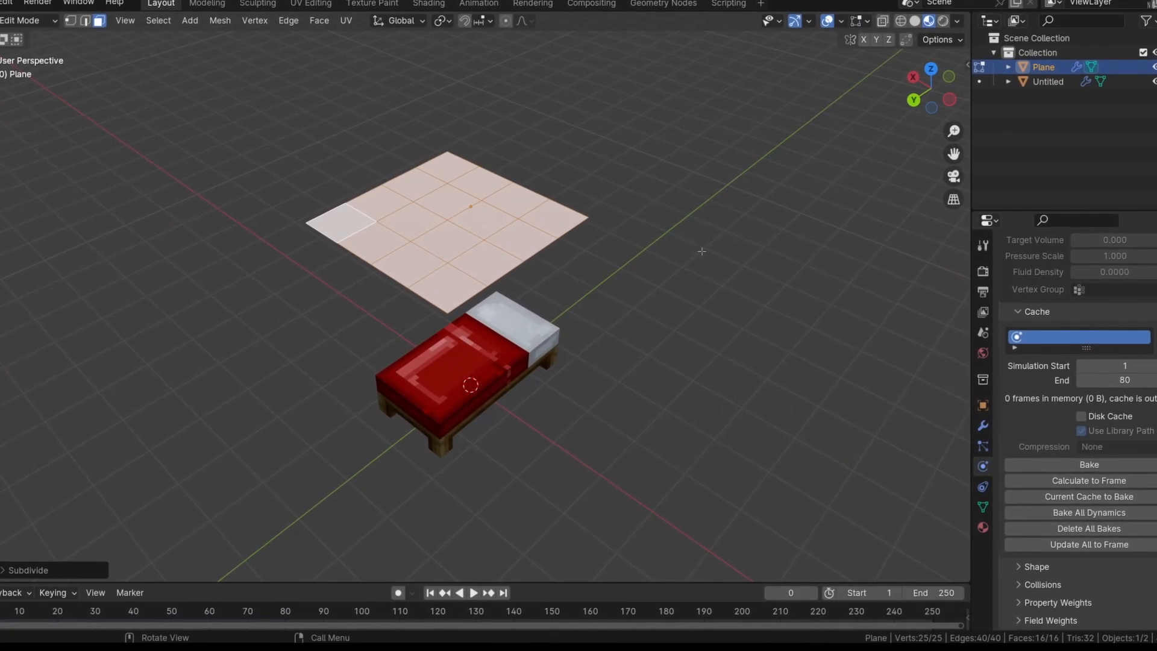
right_click(701, 251)
click(702, 250)
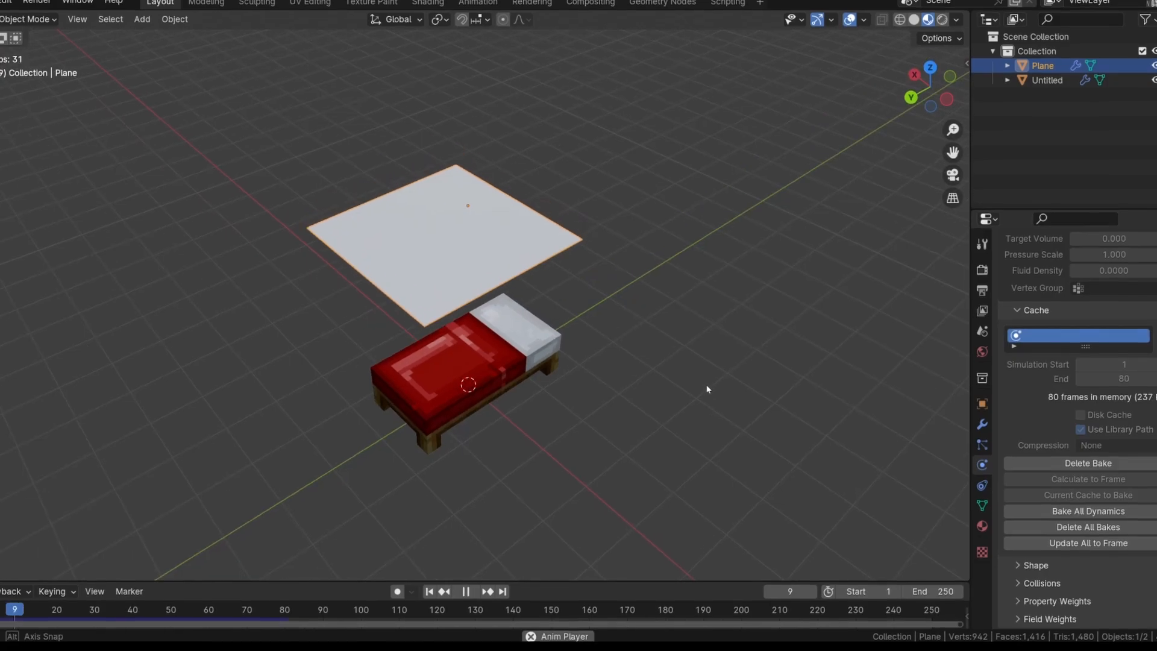
Check the subdivided cloth's fall onto the bed and return the timeline to frame 0
middle_drag(688, 356, 641, 417)
drag(271, 612, 0, 609)
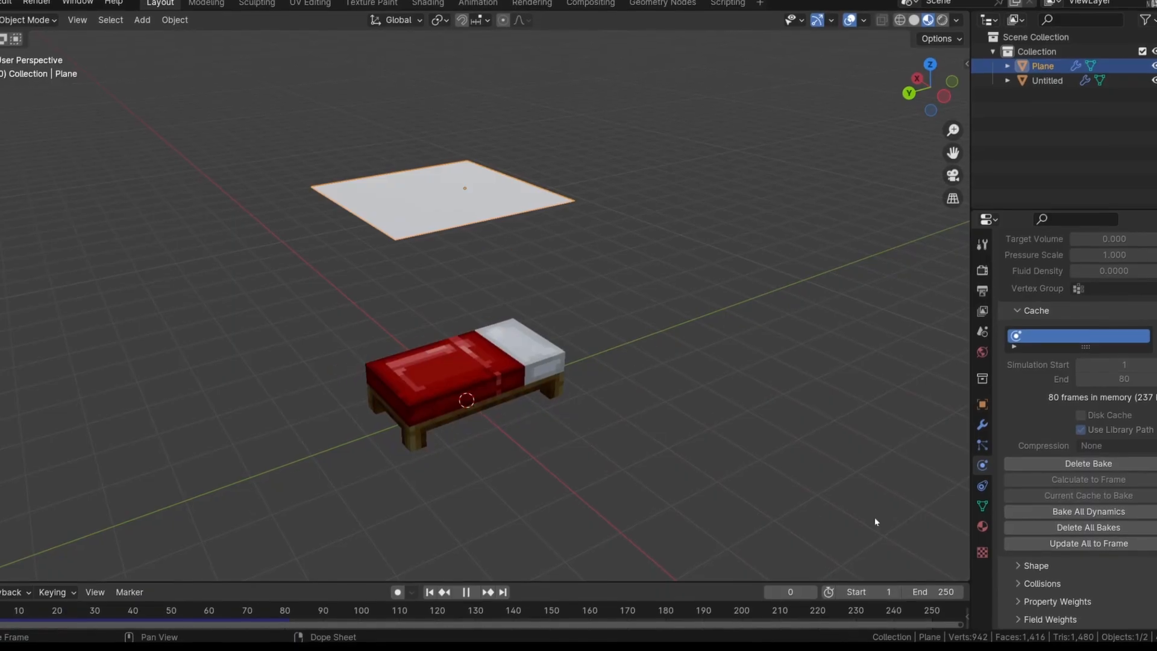
Delete all bakes and rebake the cloth with the plane scaled up slightly and subdivided twice more in Edit Mode
click(1122, 524)
middle_drag(693, 337, 638, 293)
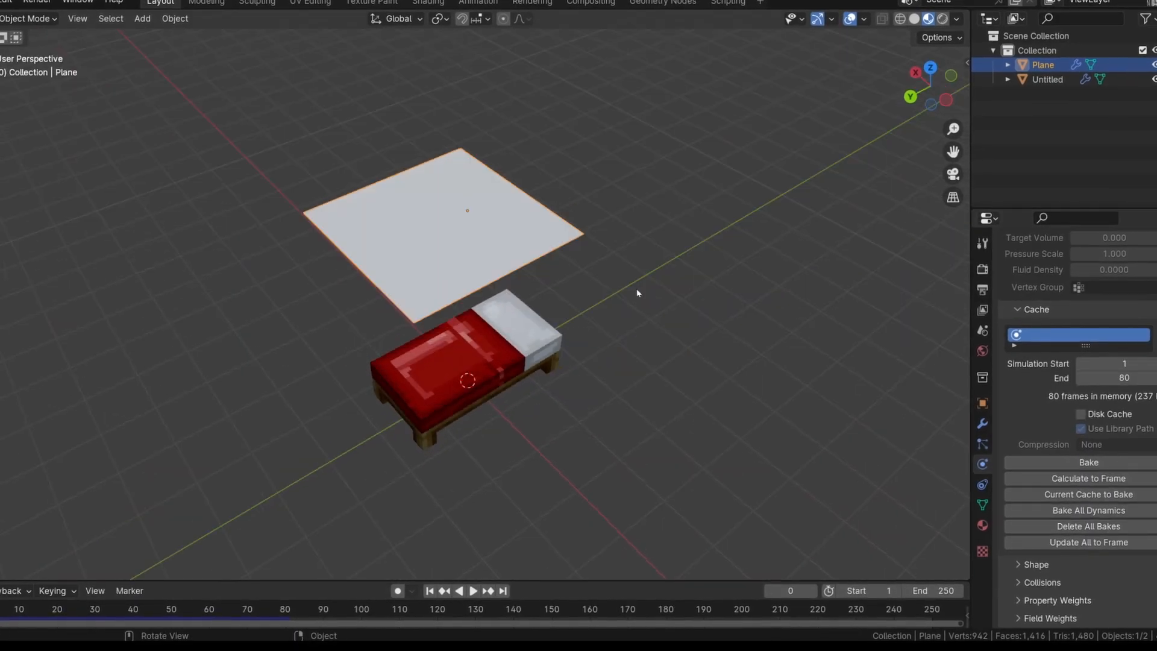
right_click(697, 292)
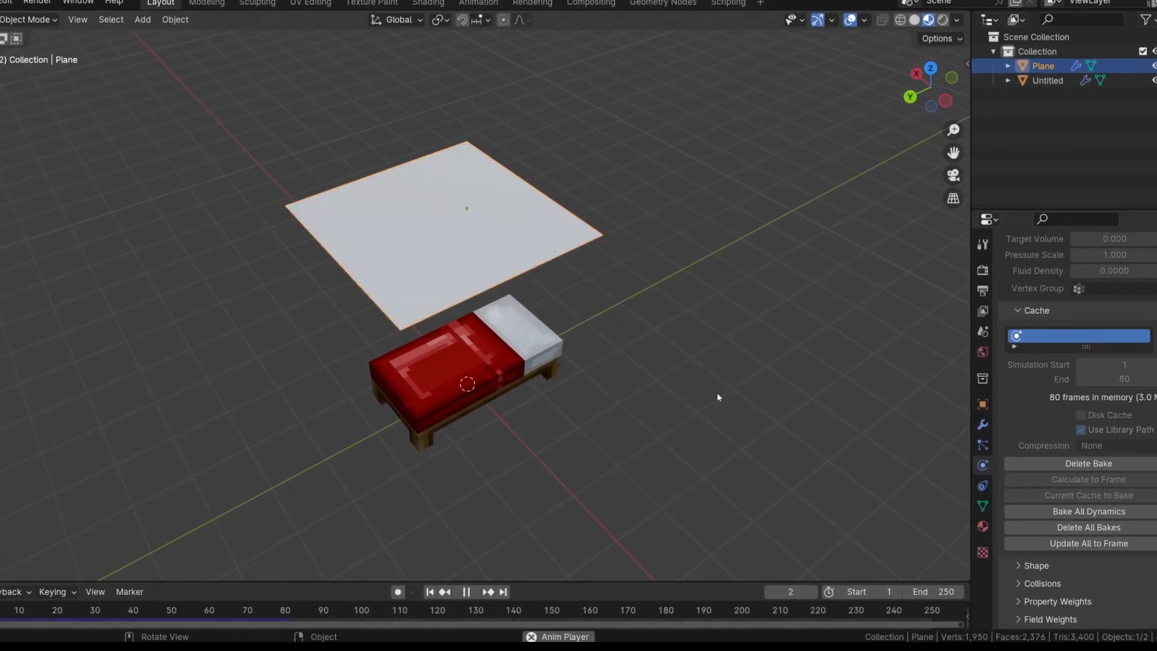
Play the finer cloth simulation and examine the folds at the bed's foot end up close
key(space)
middle_drag(748, 315, 458, 456)
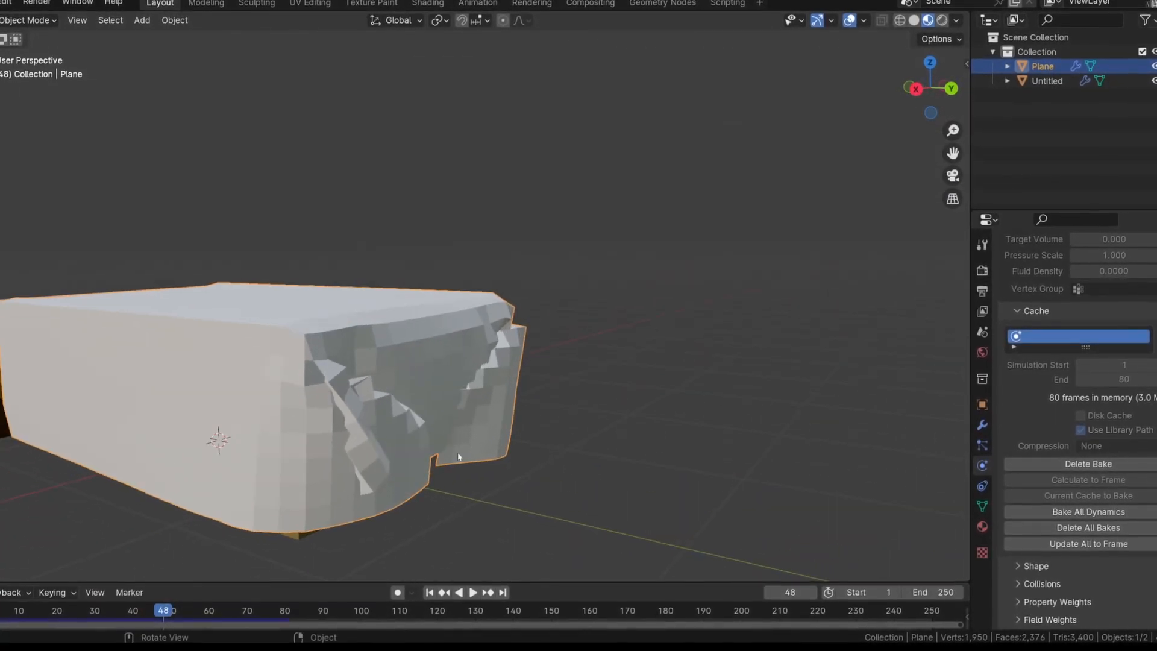
drag(156, 608, 223, 595)
Delete all bakes, enable Self Collisions for the cloth and bake the simulation again
click(1075, 527)
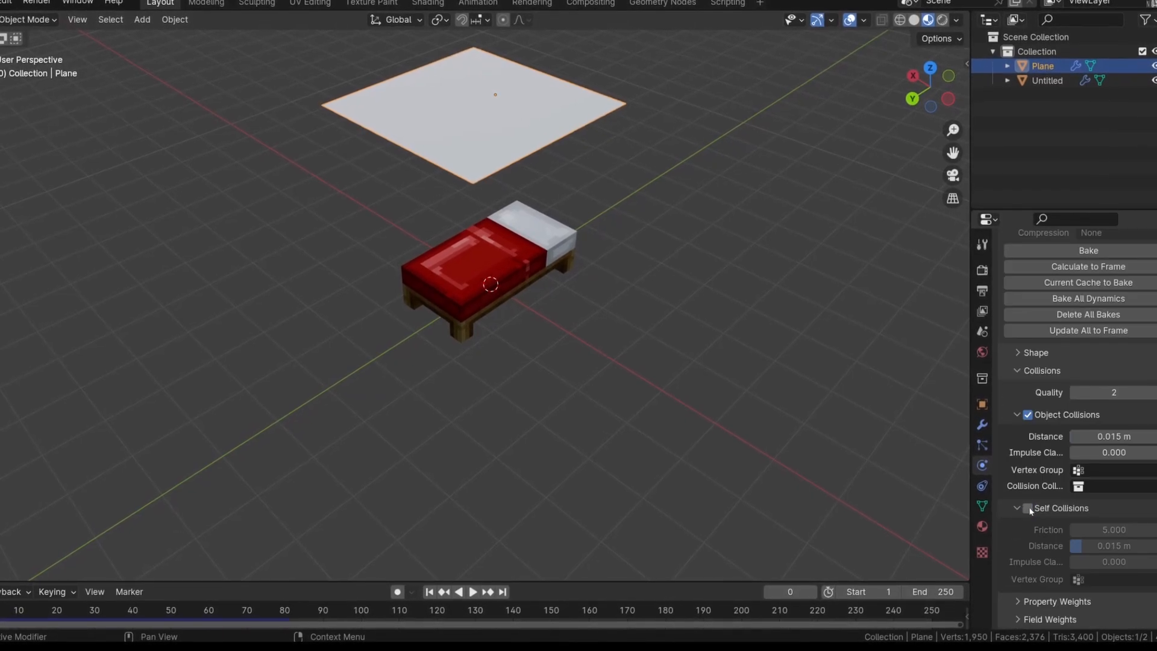
click(1030, 508)
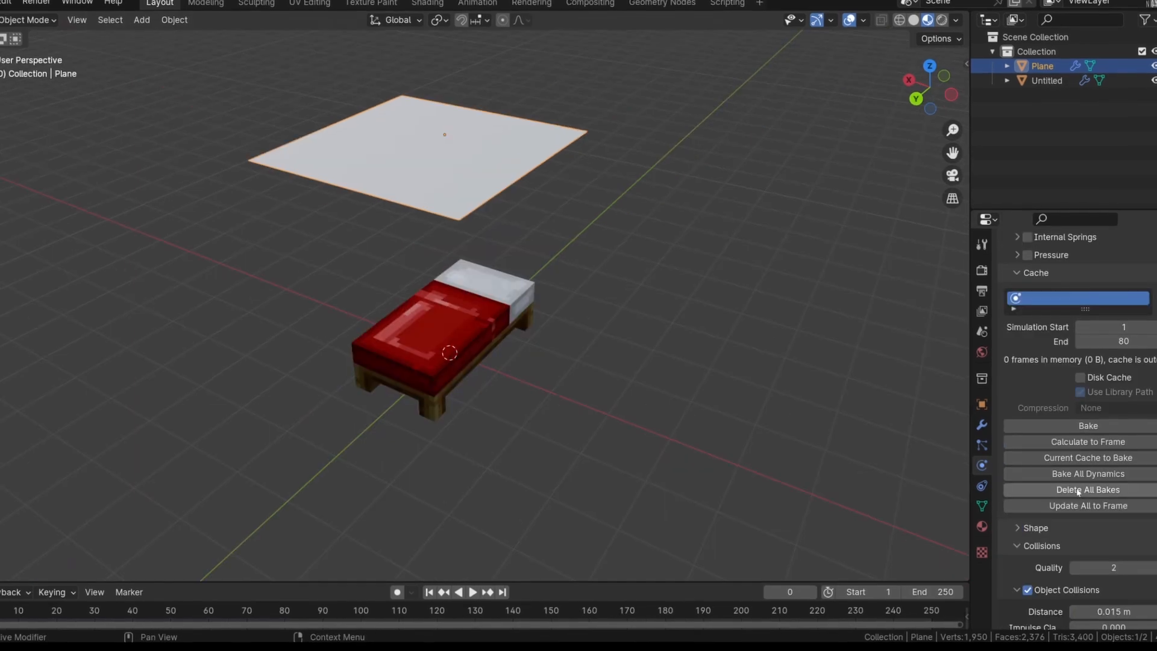
click(1083, 424)
Play the simulation with self collisions and inspect the draped cloth's corners at the bed's foot end
key(space)
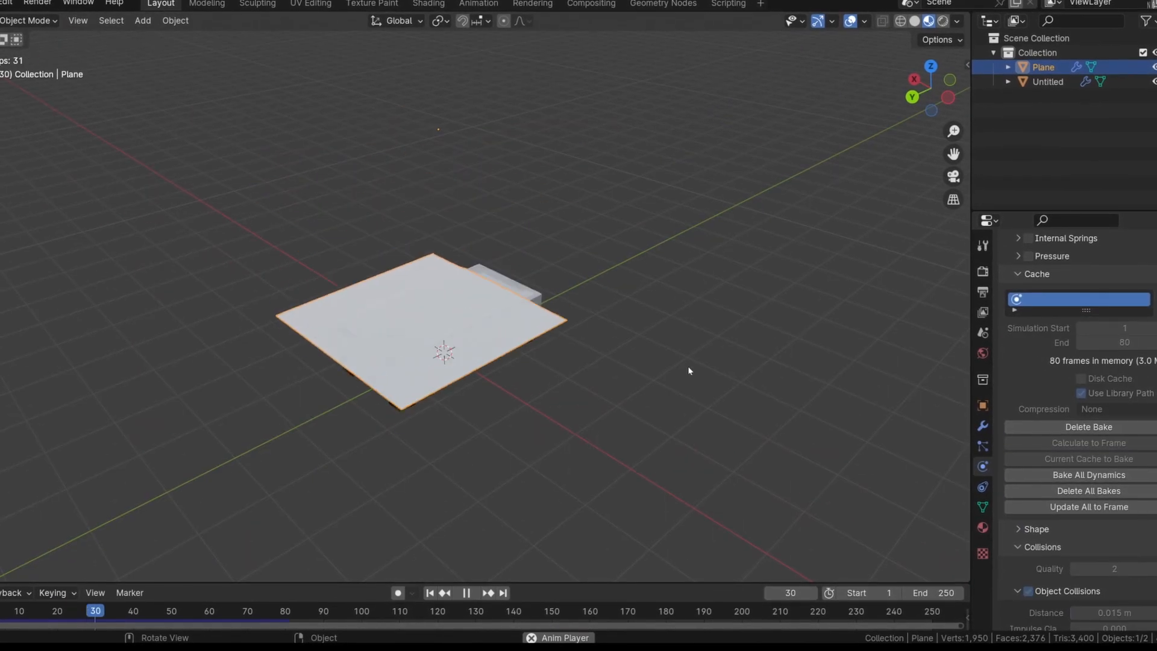
key(space)
scroll(382, 406, up, 2)
middle_drag(382, 406, 640, 378)
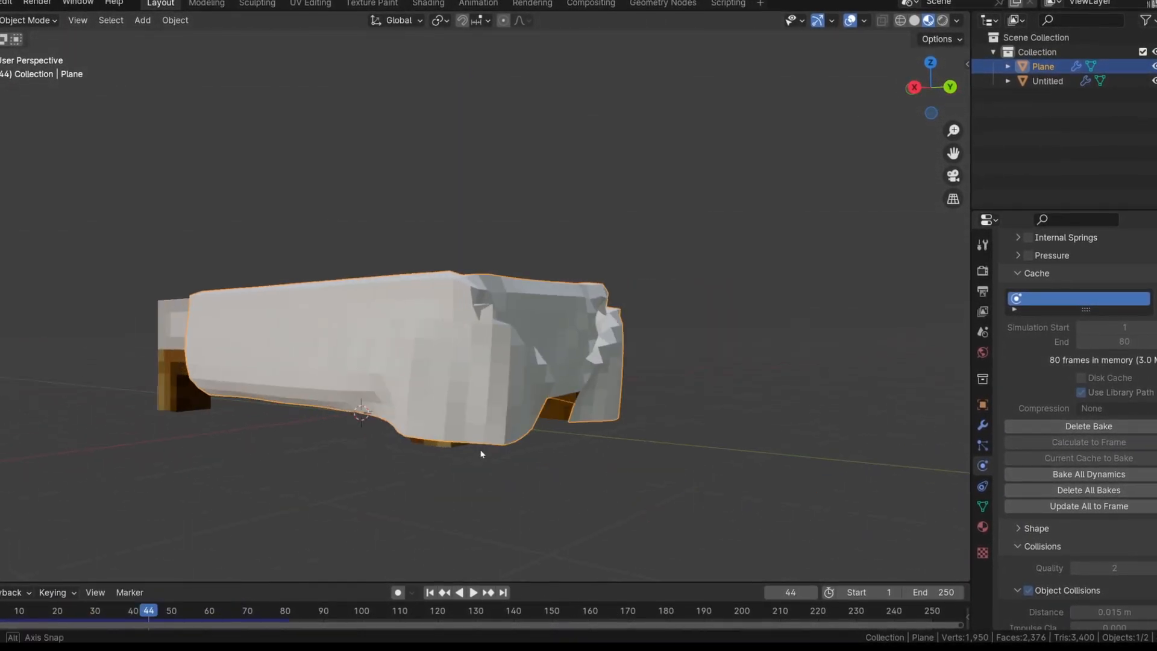
Rewind the cloth animation to its start and search the modifiers for "sub" to add one to the plane
middle_drag(482, 453, 237, 574)
drag(157, 610, 133, 593)
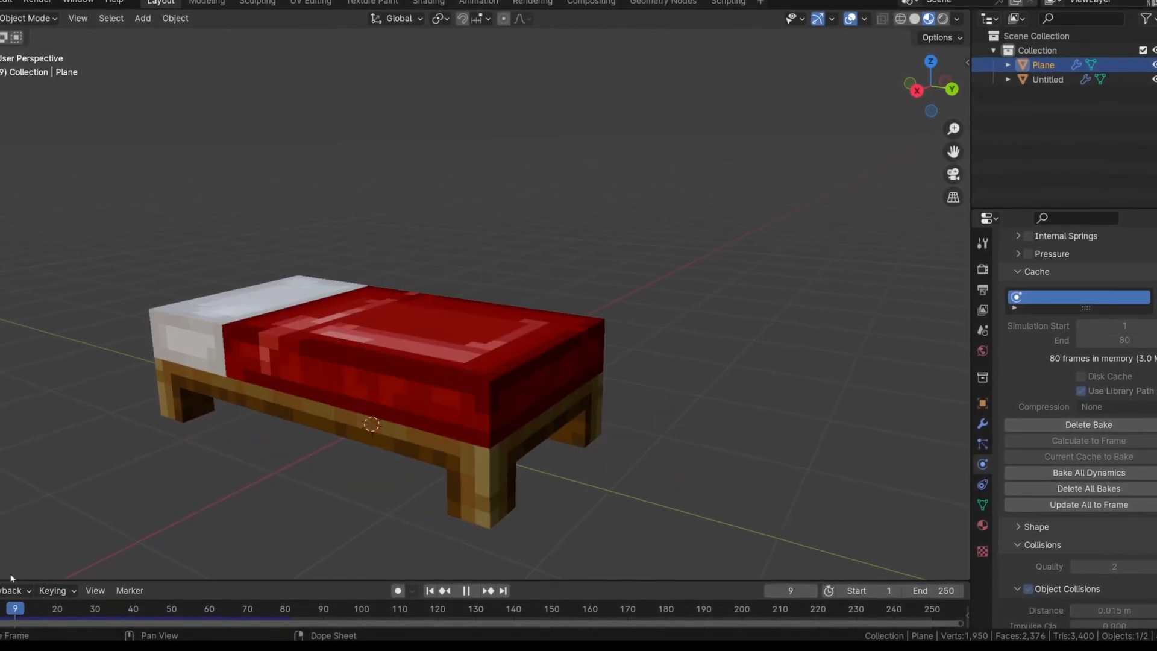
middle_drag(699, 262, 530, 238)
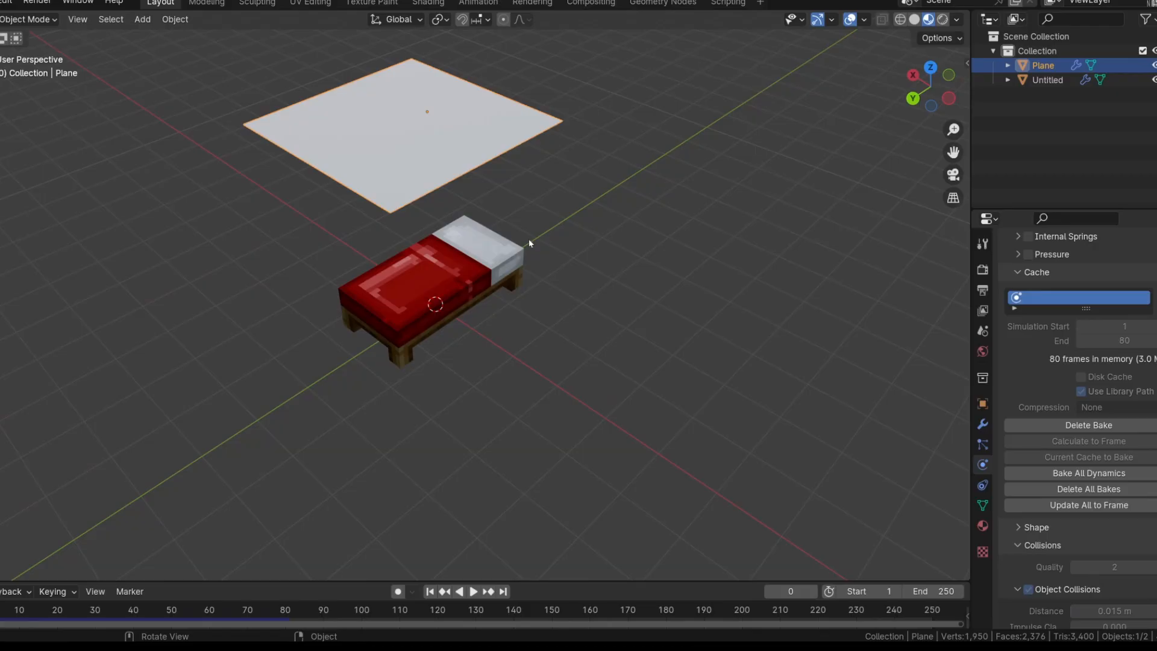
click(983, 421)
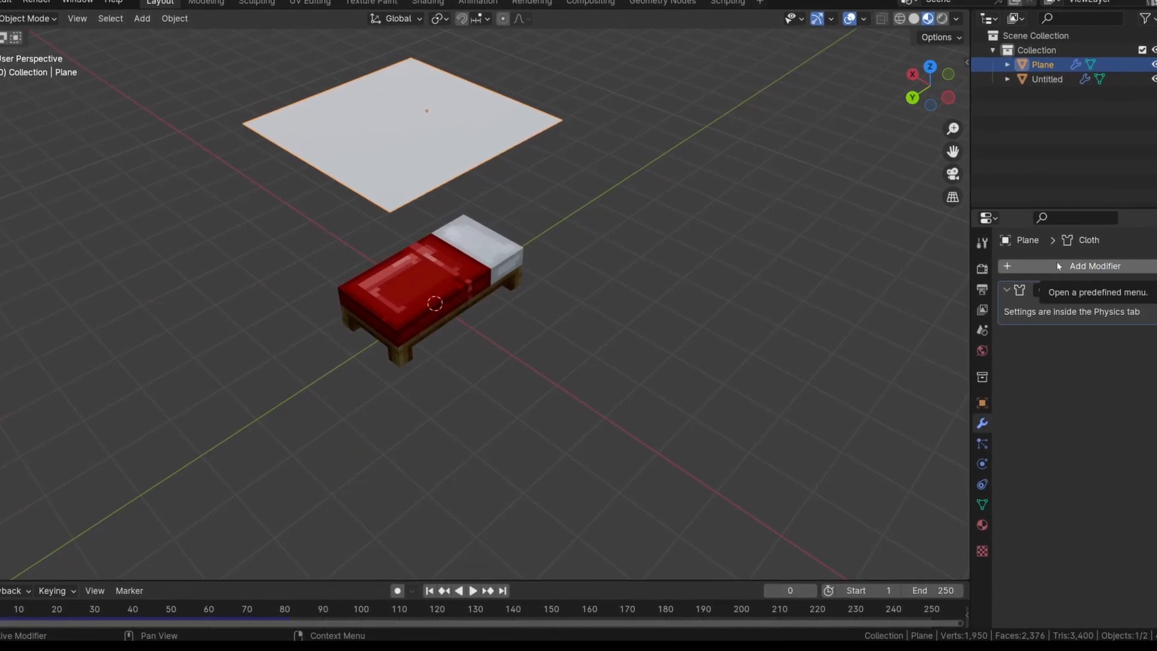
click(1055, 263)
click(1056, 262)
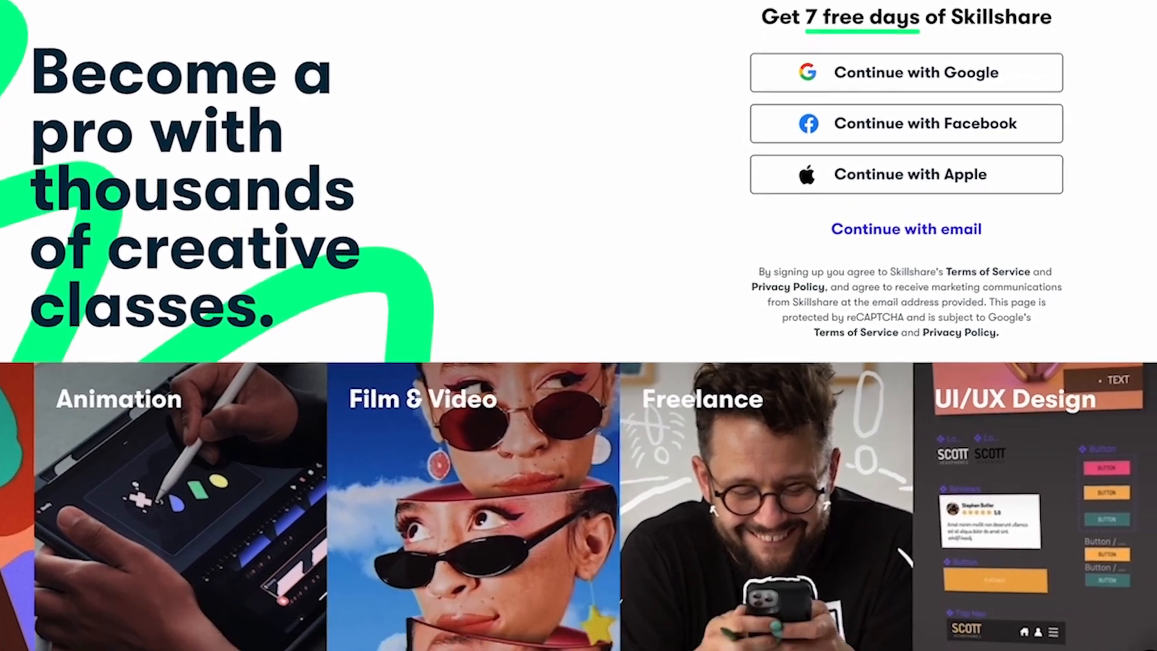
Browse the Skillshare website, its "blender" class results and the lesson list of Your First Day in Blender 3D
scroll(578, 325, down, 12)
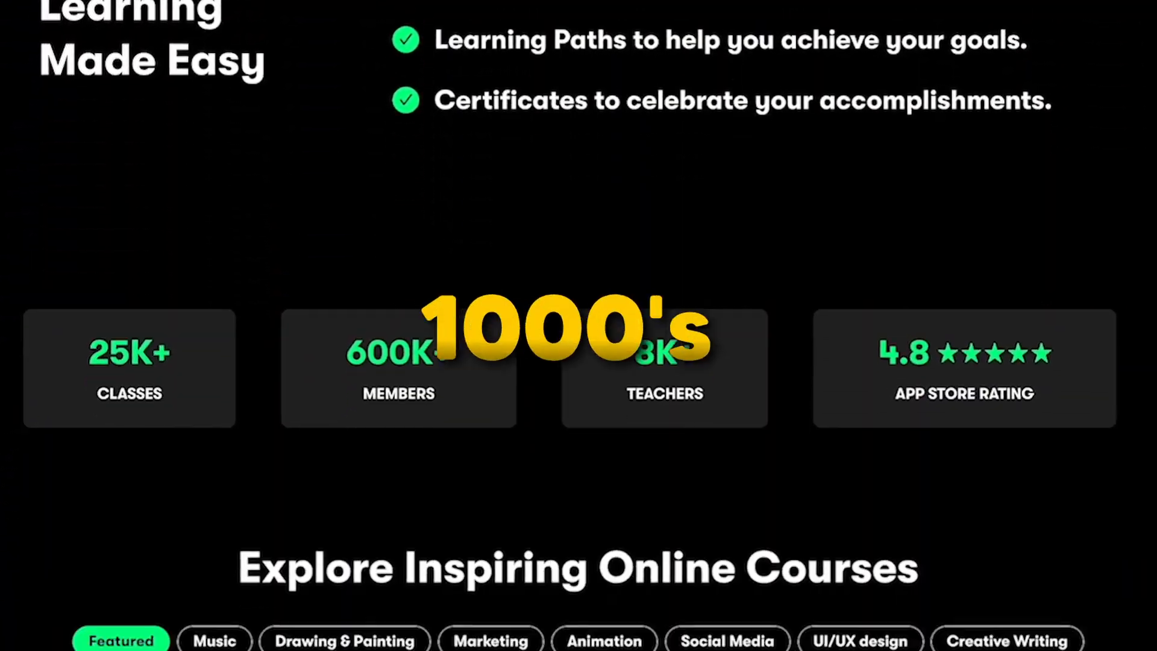
scroll(579, 325, down, 8)
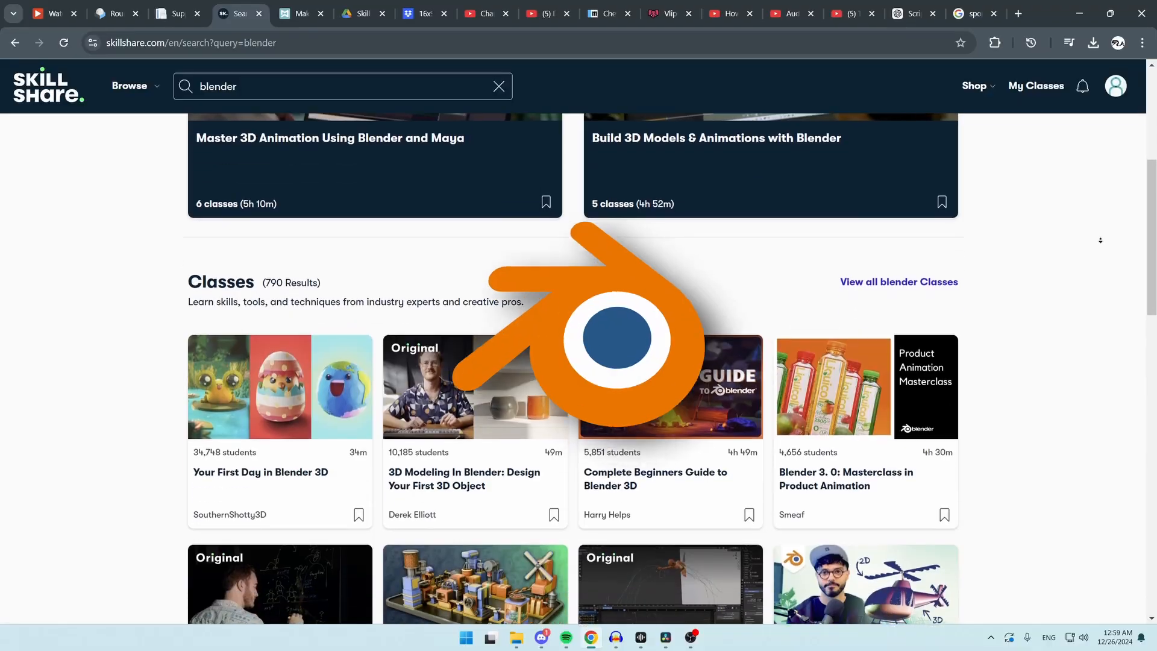
scroll(1101, 240, down, 2)
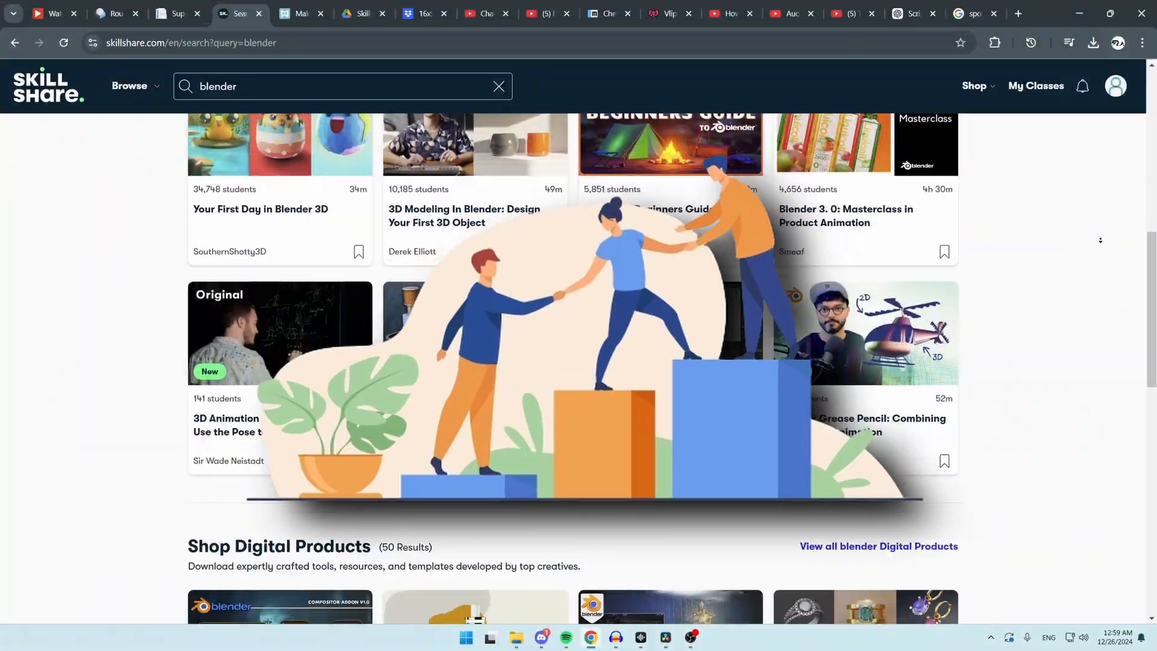
scroll(1102, 242, down, 2)
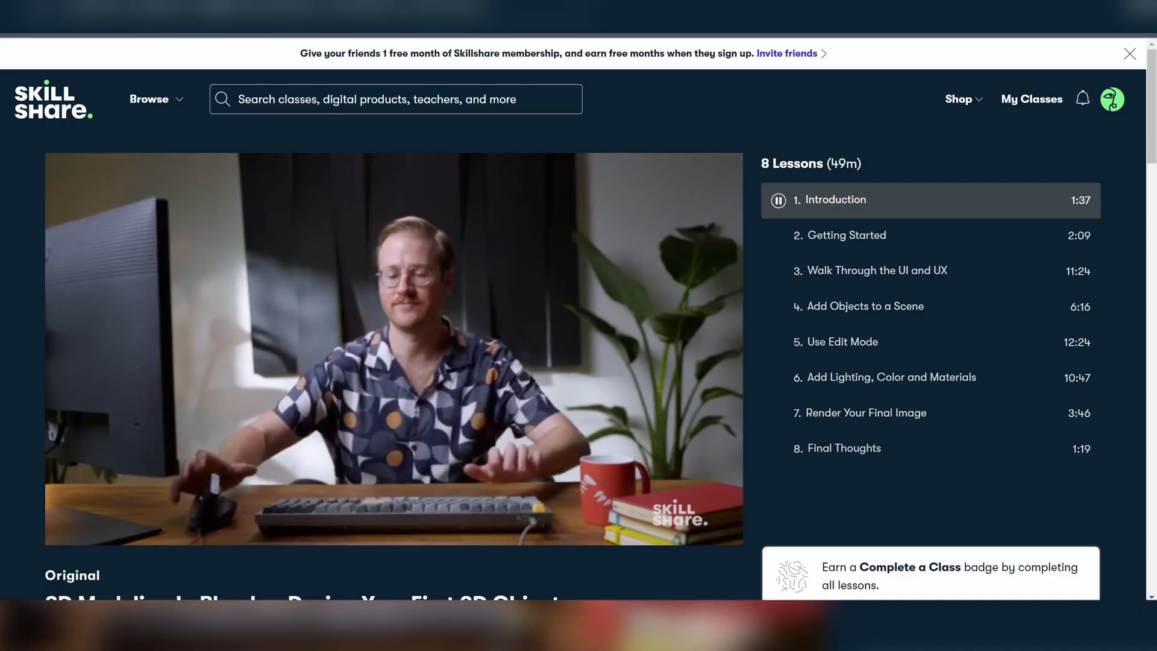
click(328, 508)
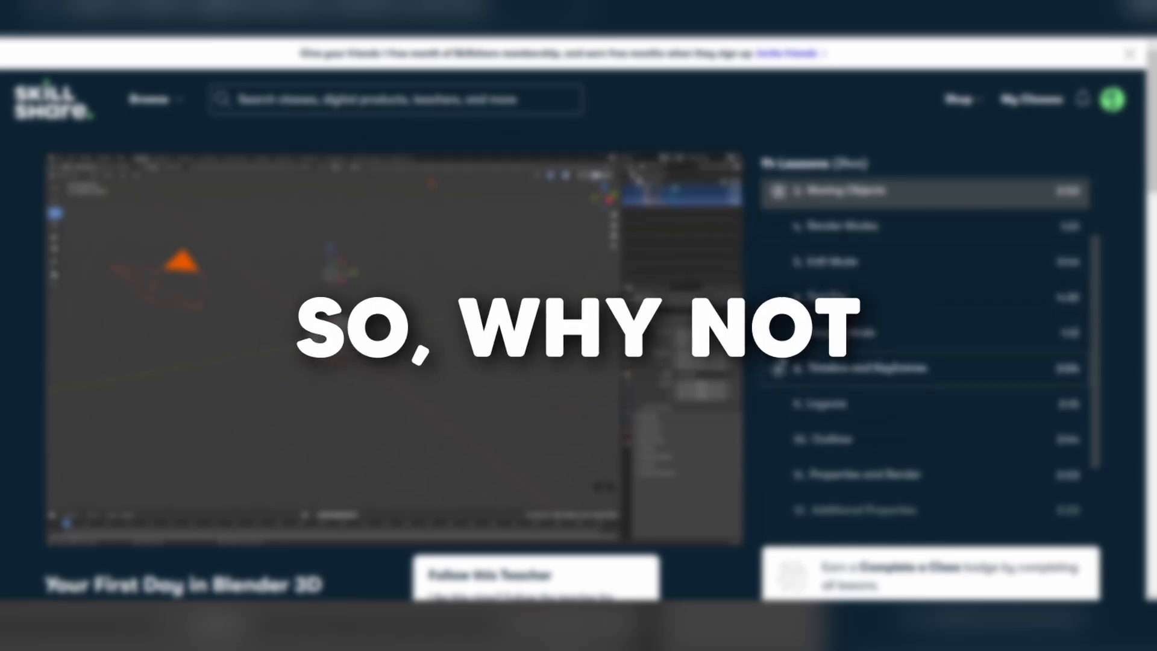
scroll(785, 415, down, 1)
click(781, 414)
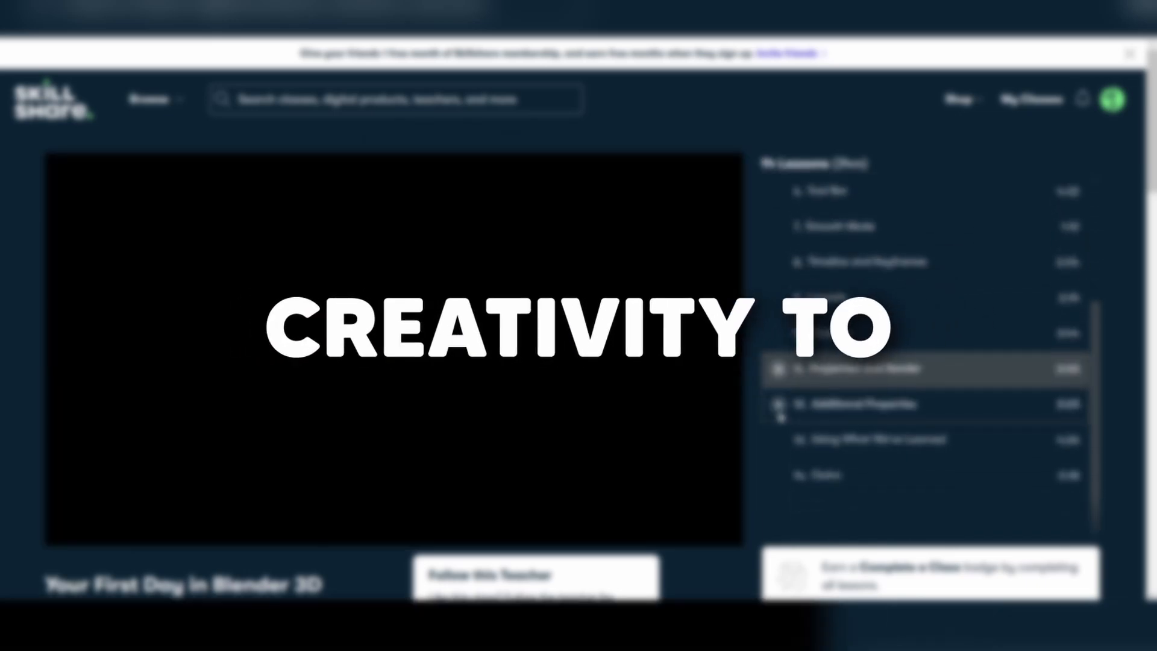
click(398, 354)
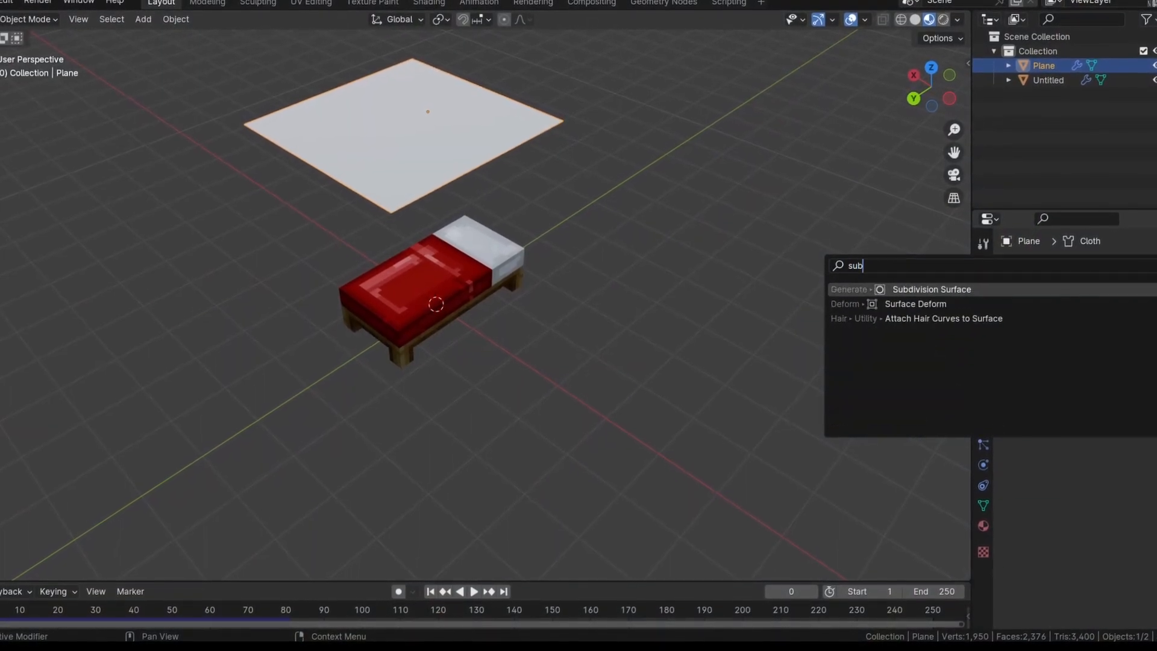
Add a Subdivision Surface modifier to the cloth plane
click(1051, 292)
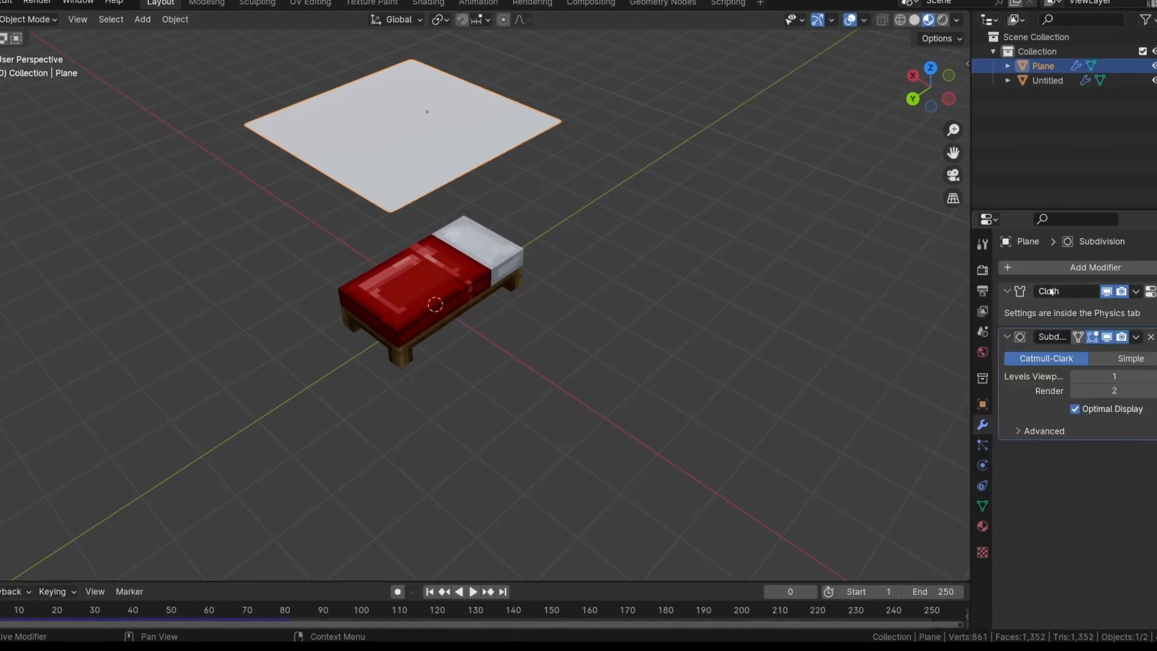
click(1125, 266)
mouse_move(1103, 311)
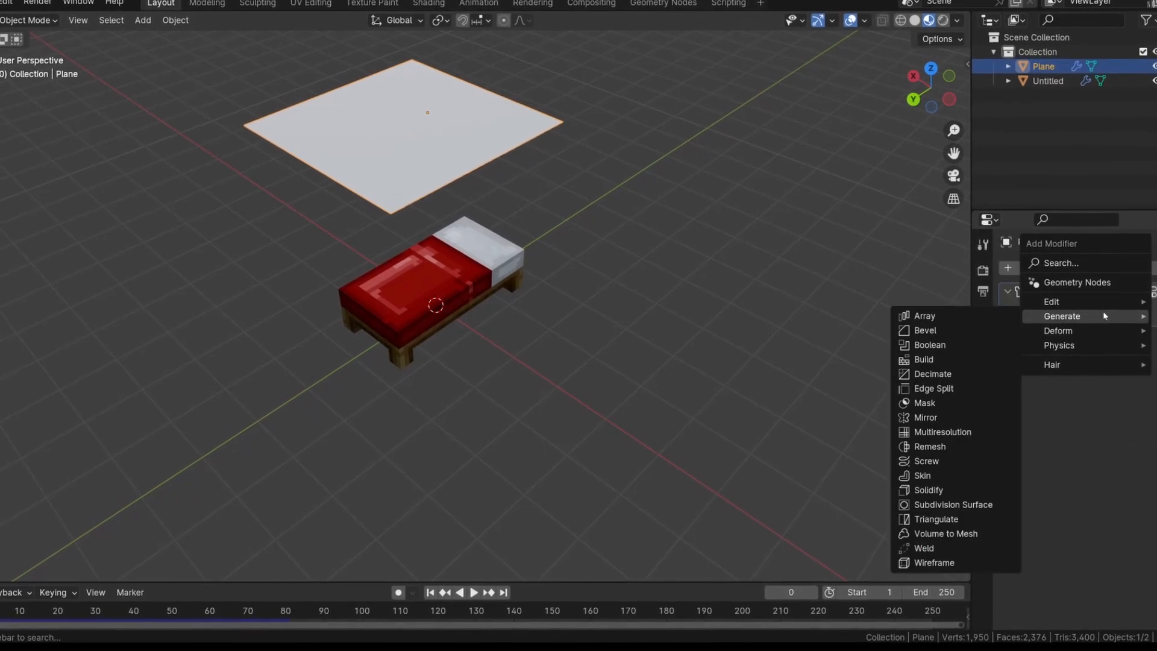
click(936, 502)
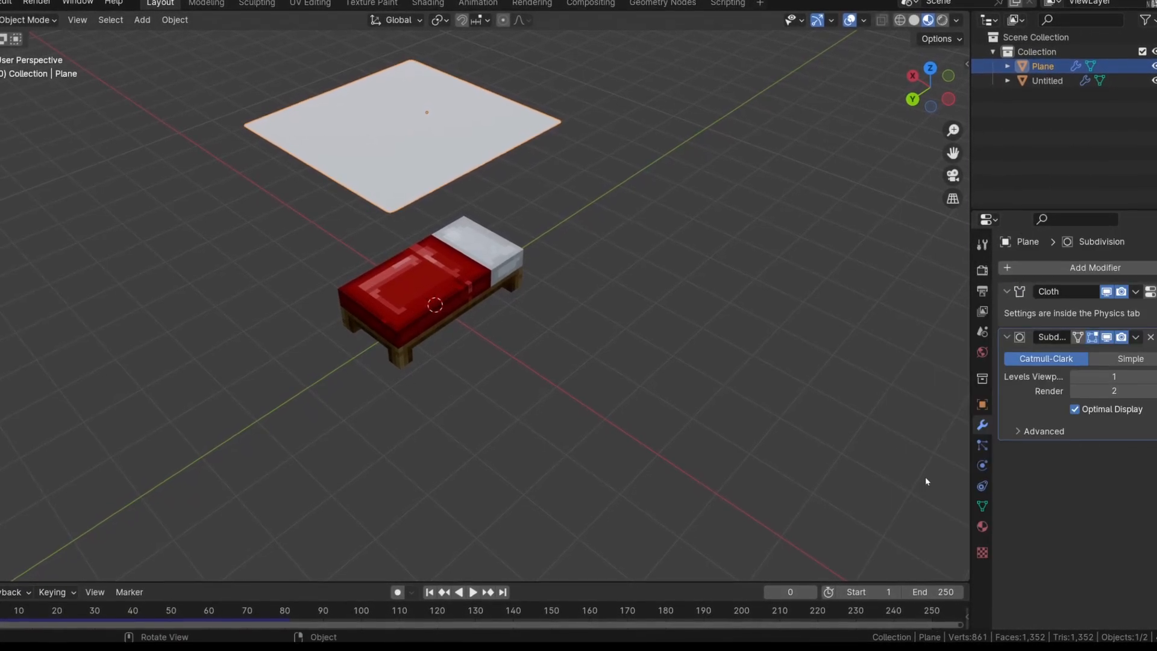
Play the simulation with the Subdivision Surface modifier and view the draped cloth up close from the bed's foot end
key(space)
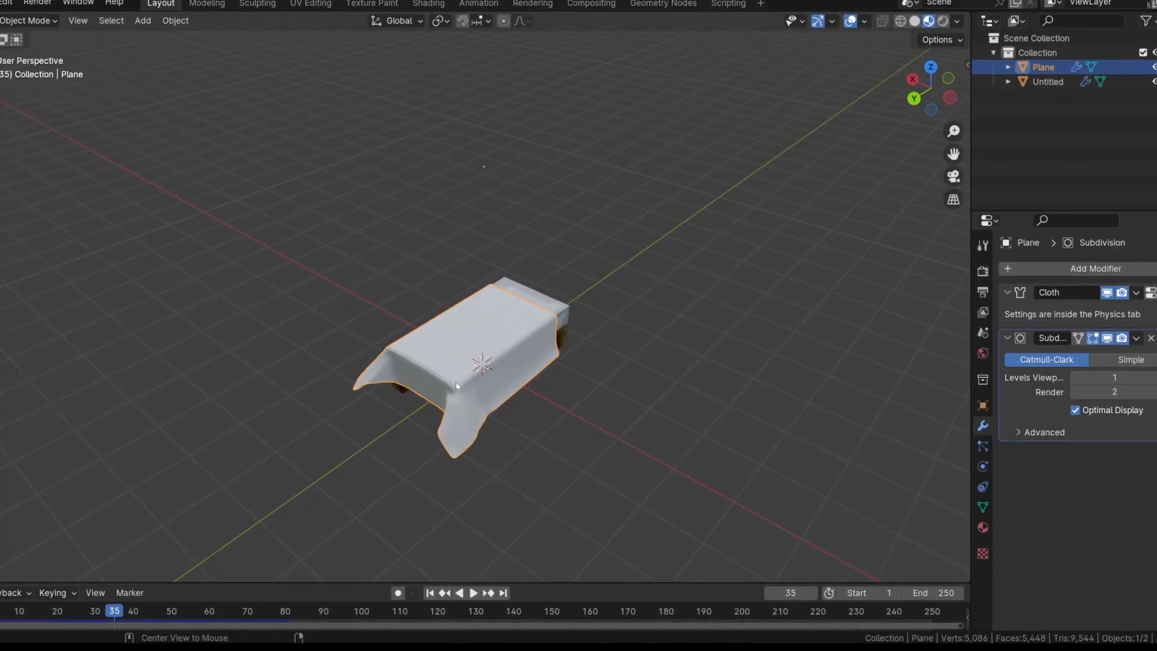
alt+middle_click(456, 386)
scroll(468, 378, up, 5)
middle_drag(468, 377, 630, 329)
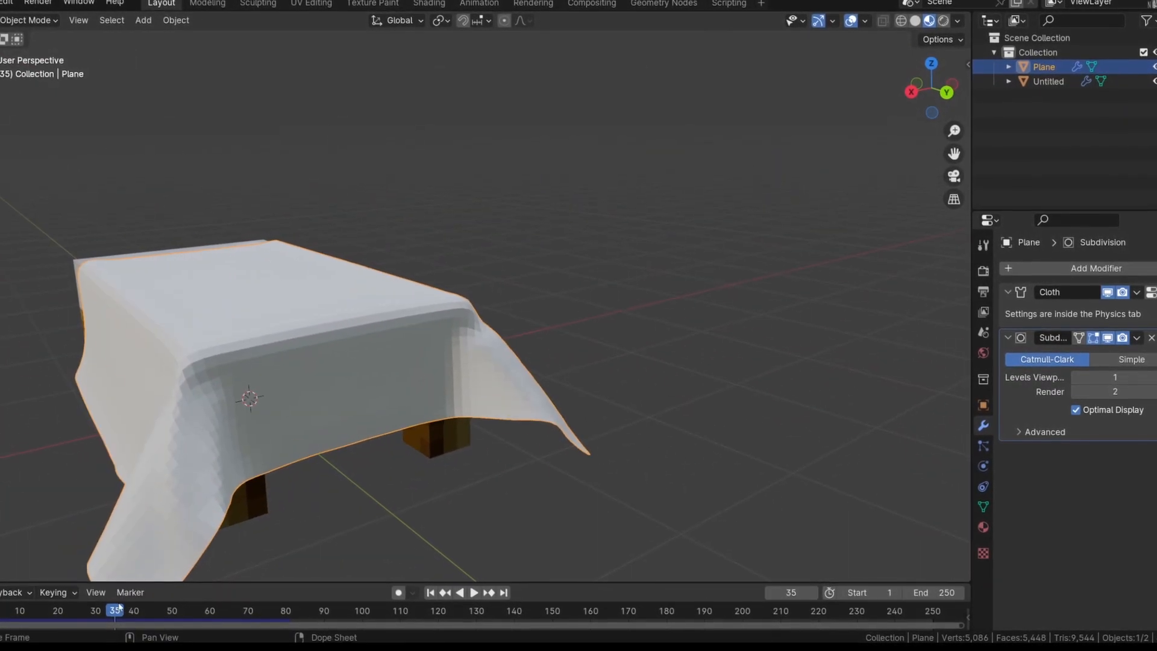
Set the Subdivision modifier's viewport level to 2 and replay the drape from around frame 32
mouse_move(119, 604)
mouse_down()
mouse_move(161, 604)
mouse_move(107, 601)
mouse_up()
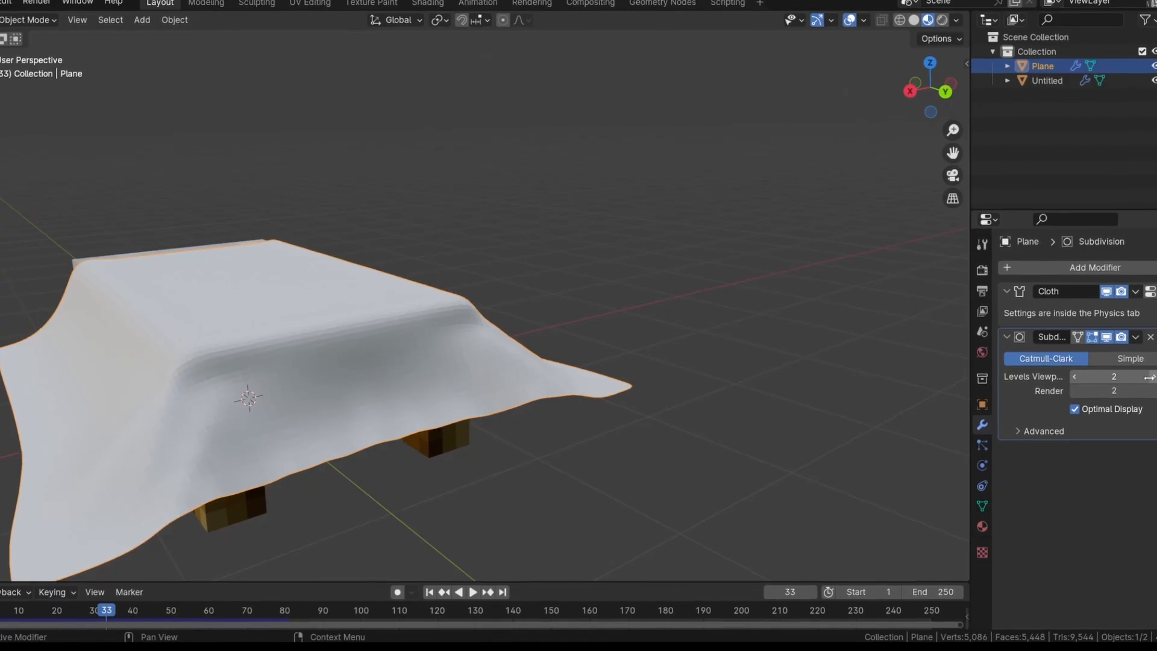
key(space)
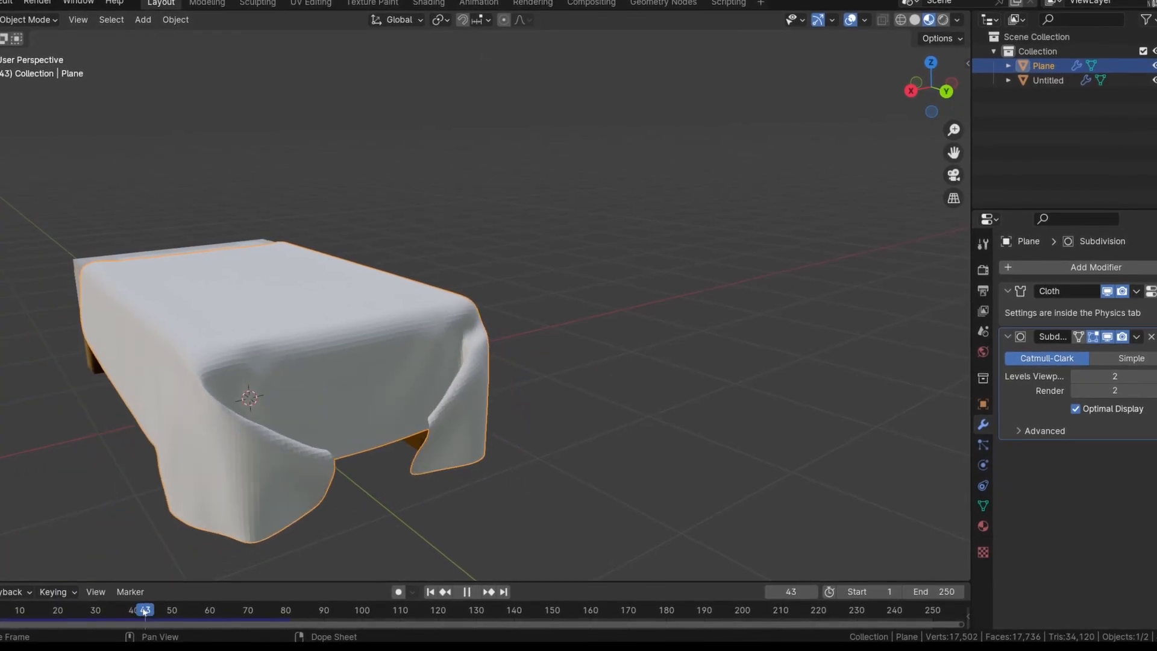
drag(144, 611, 100, 600)
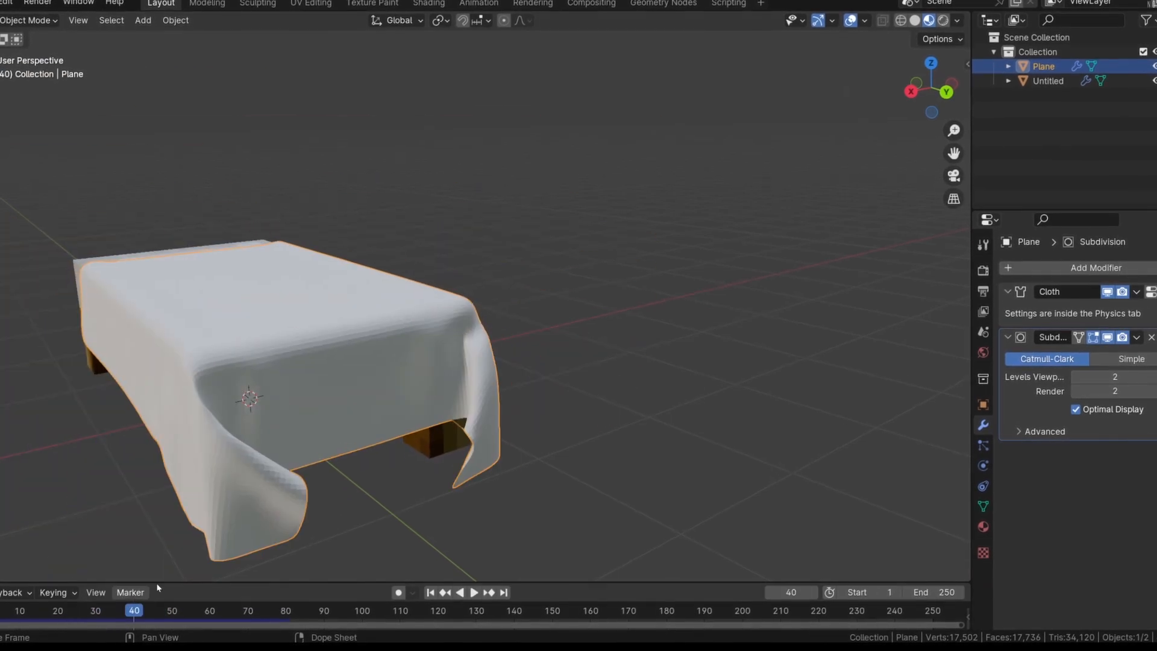
key(space)
Examine the cloth's folds, edges and corners at the bed's foot end from several angles while replaying the drape
middle_drag(566, 349, 782, 360)
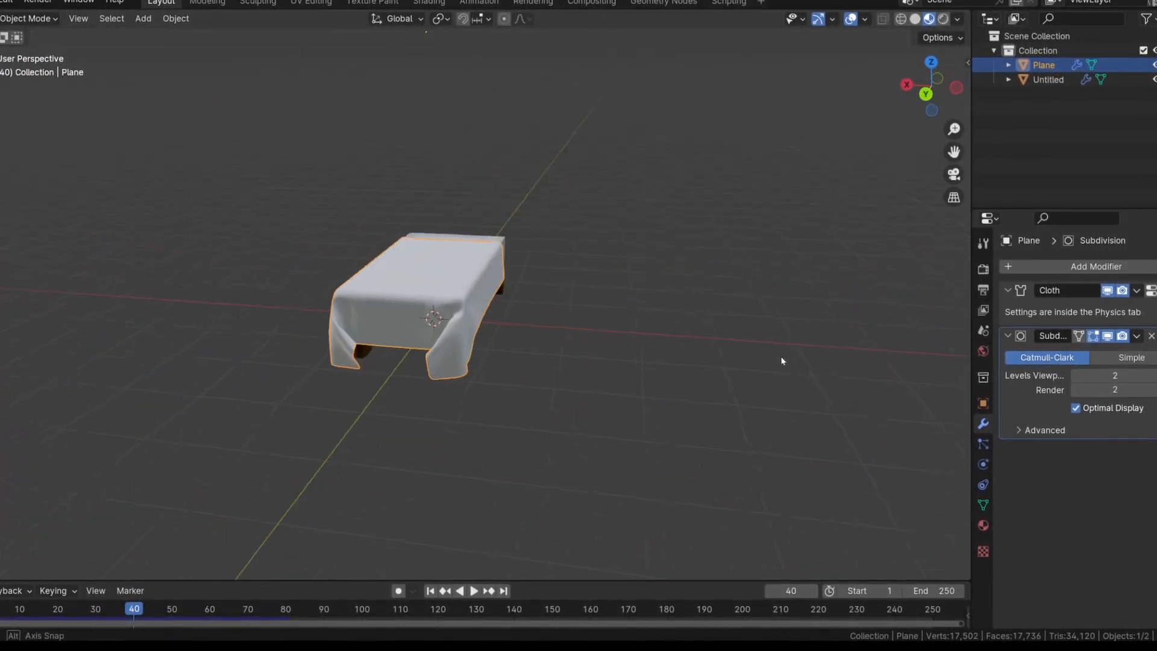
scroll(286, 544, up, 4)
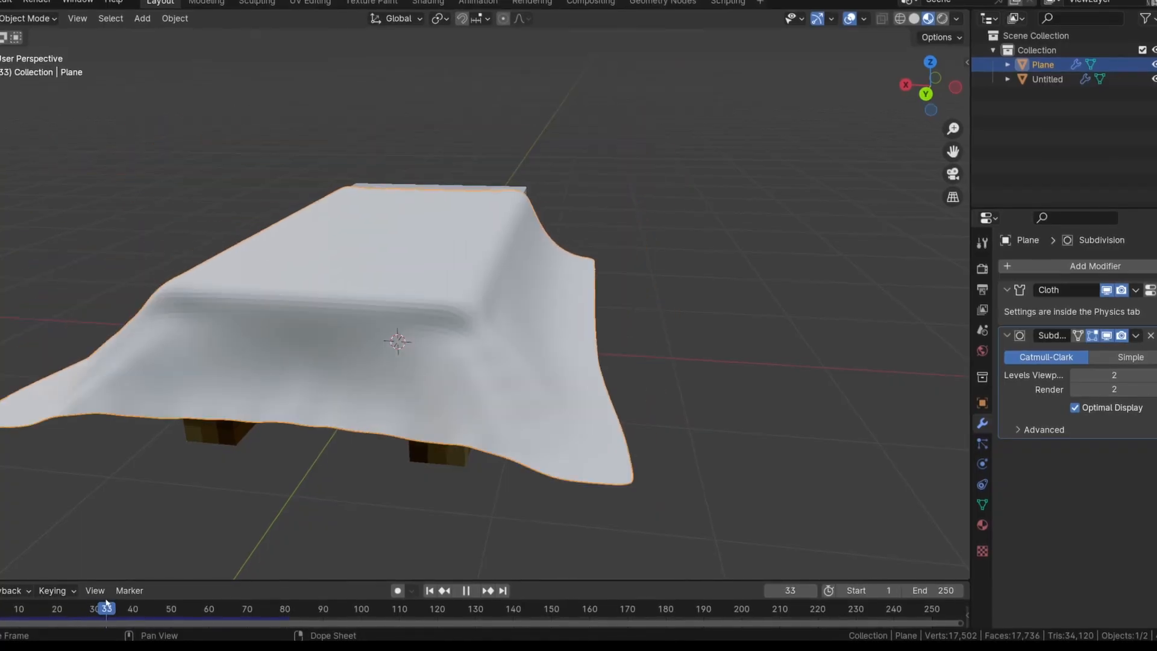
scroll(630, 434, up, 5)
middle_drag(630, 434, 677, 418)
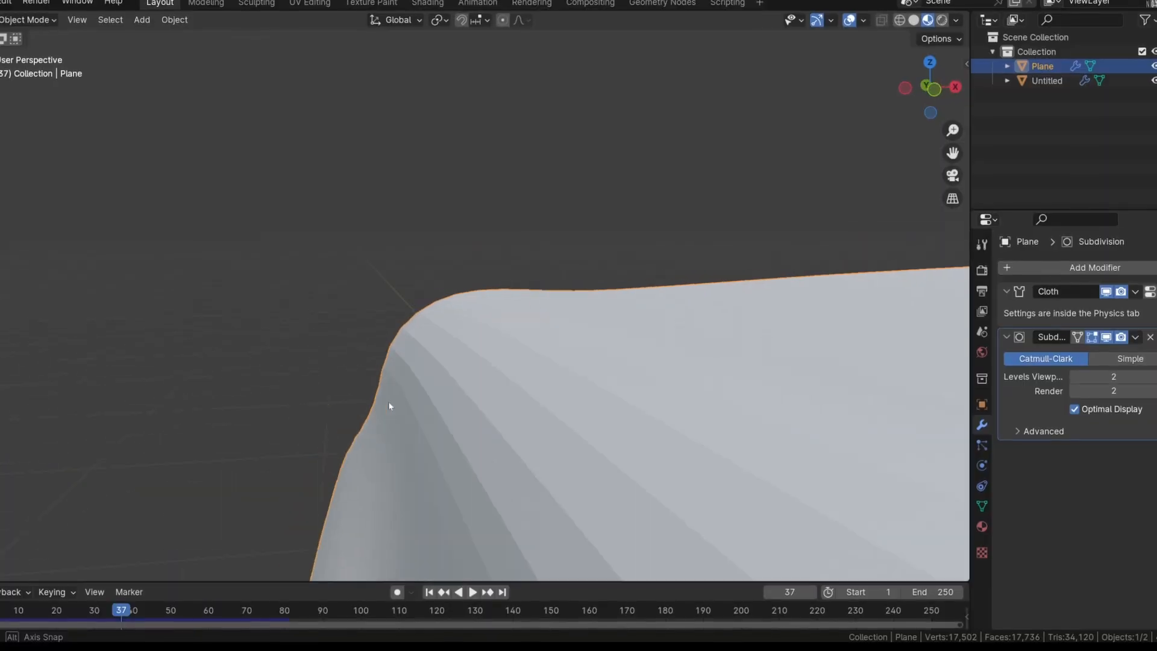
middle_drag(387, 406, 616, 467)
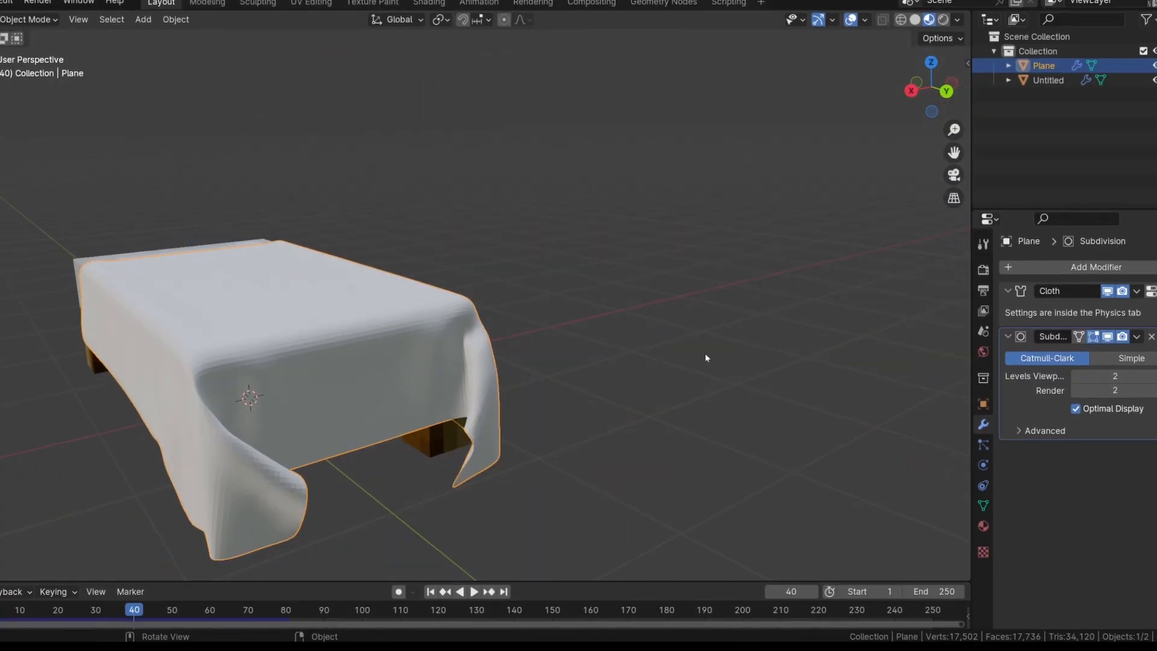
middle_drag(338, 362, 649, 391)
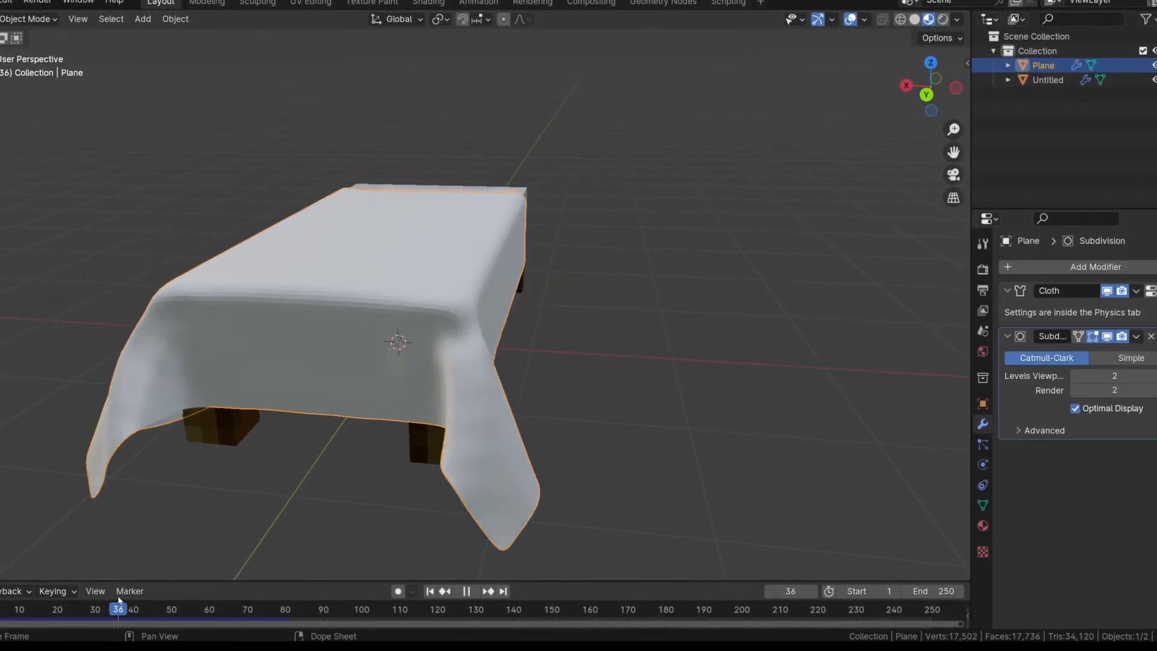
key(space)
scroll(460, 444, up, 4)
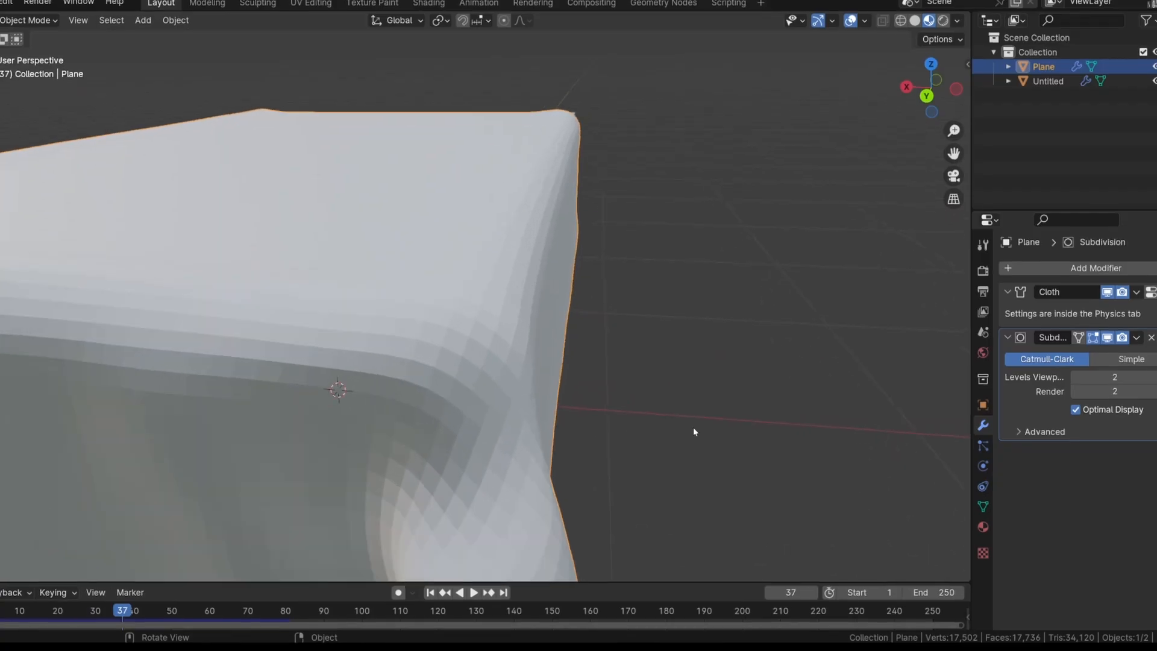
mouse_move(695, 432)
middle_down()
mouse_move(632, 404)
mouse_move(364, 403)
mouse_move(684, 410)
mouse_move(694, 425)
middle_up()
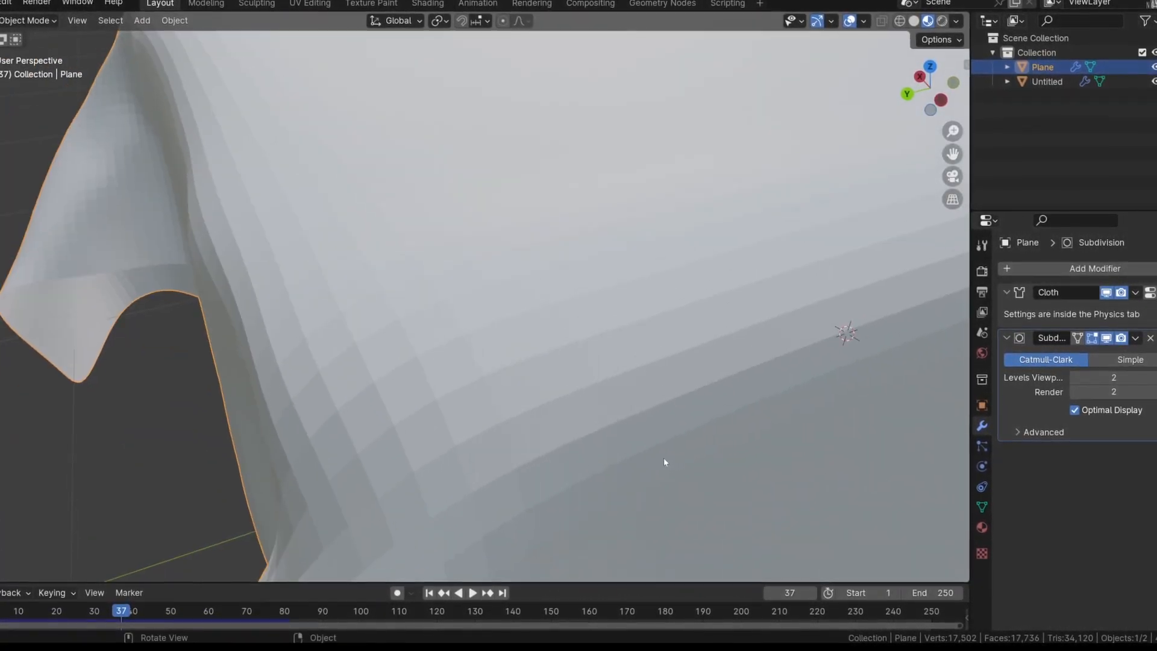
Apply Shade Smooth to the cloth plane
scroll(663, 457, down, 10)
right_click(610, 260)
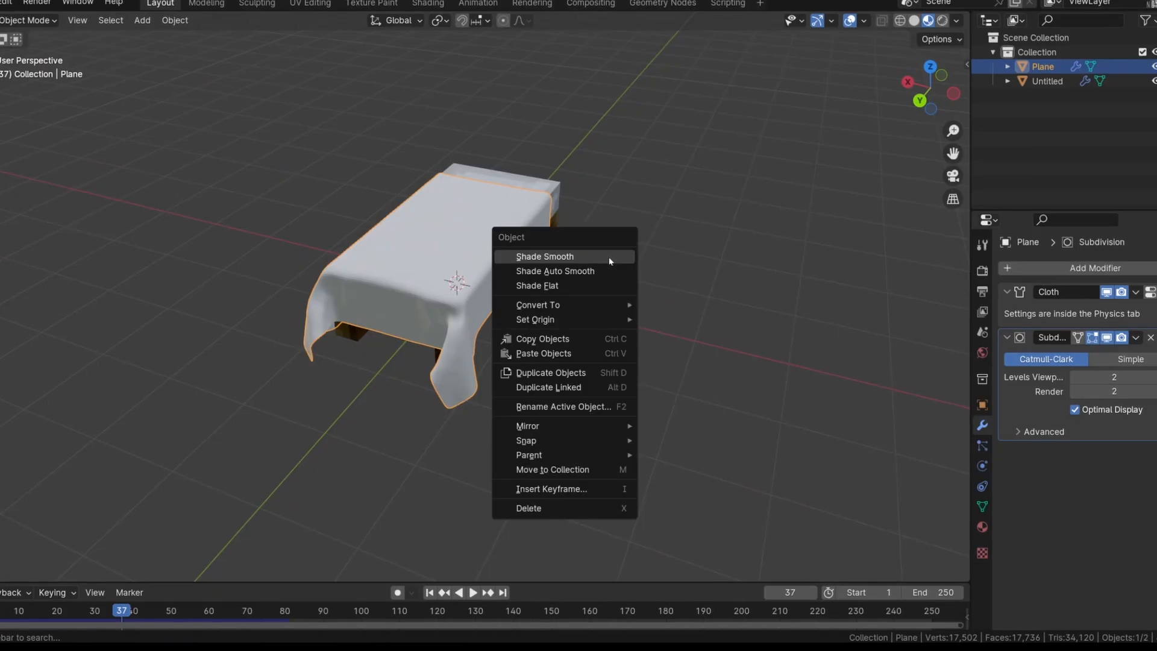
click(610, 259)
scroll(510, 336, up, 10)
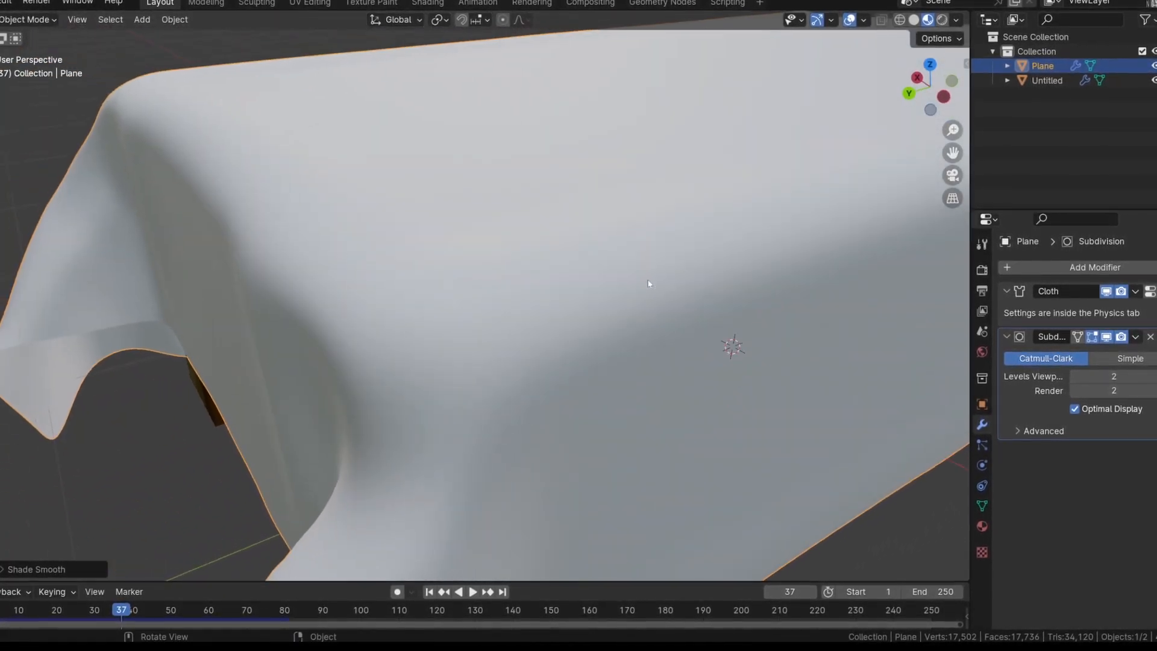
Switch the cloth twice between Shade Flat and Shade Smooth to compare them, ending on Shade Smooth
scroll(649, 284, down, 10)
right_click(654, 272)
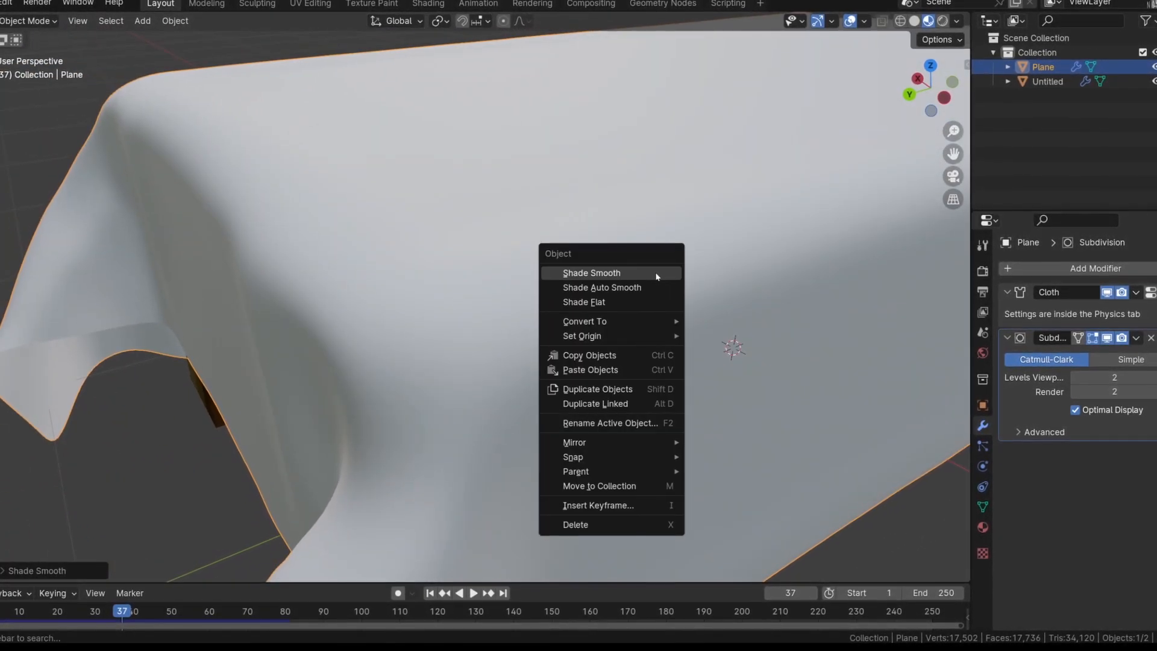
click(644, 299)
scroll(644, 298, up, 10)
right_click(644, 298)
click(643, 275)
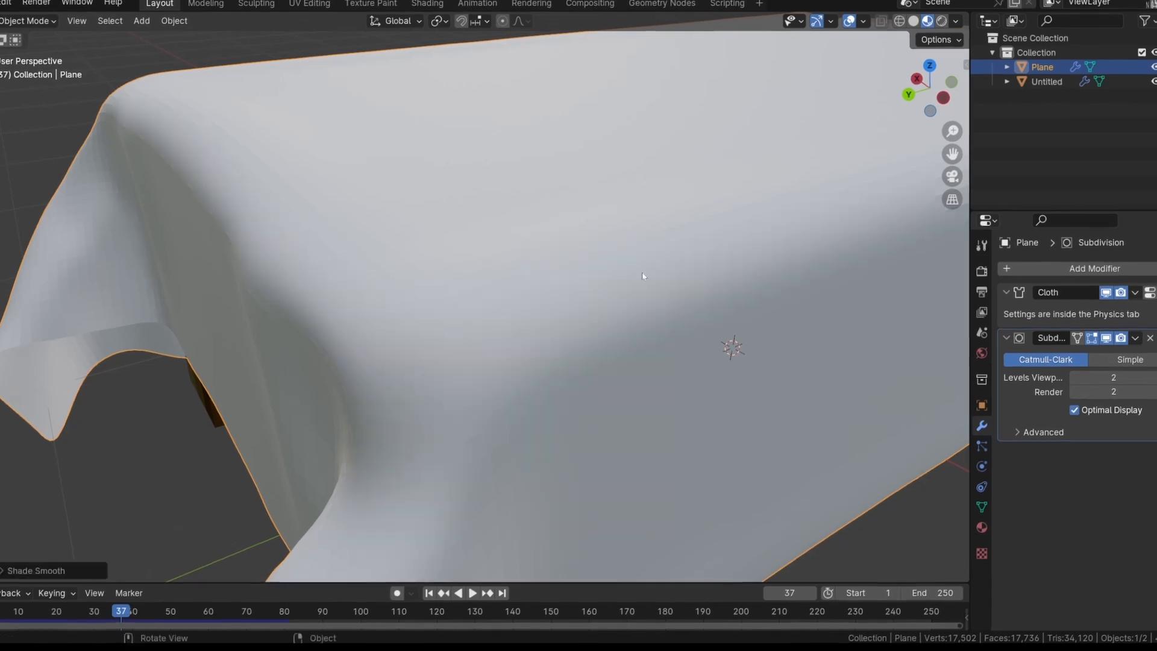
right_click(643, 276)
click(635, 300)
right_click(635, 298)
click(635, 273)
Rewind the animation to frame 0 with the whole bed and cloth plane in view
scroll(634, 272, down, 10)
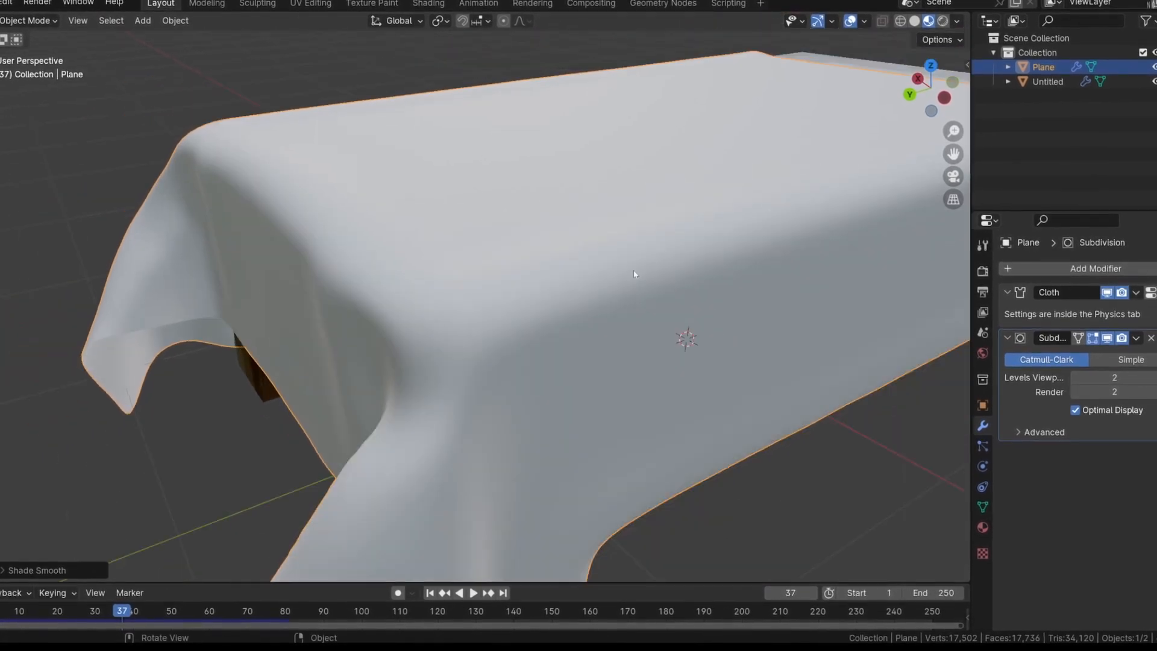
middle_drag(621, 270, 452, 302)
scroll(503, 311, down, 4)
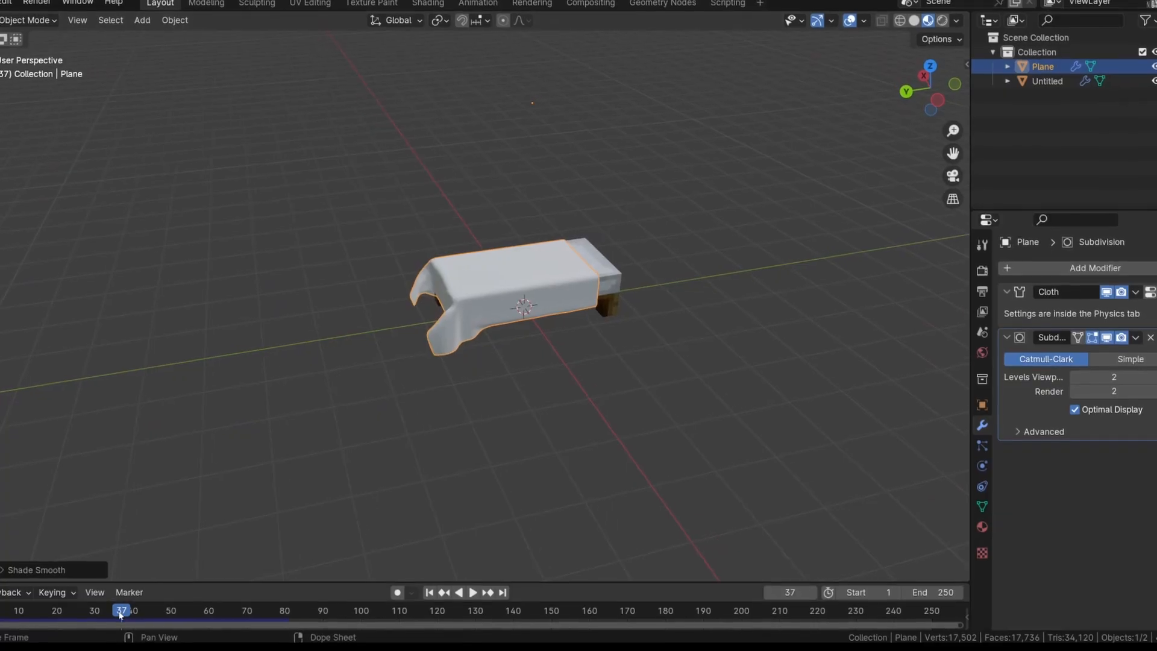
drag(121, 611, 0, 573)
scroll(651, 337, down, 3)
middle_drag(633, 323, 683, 316)
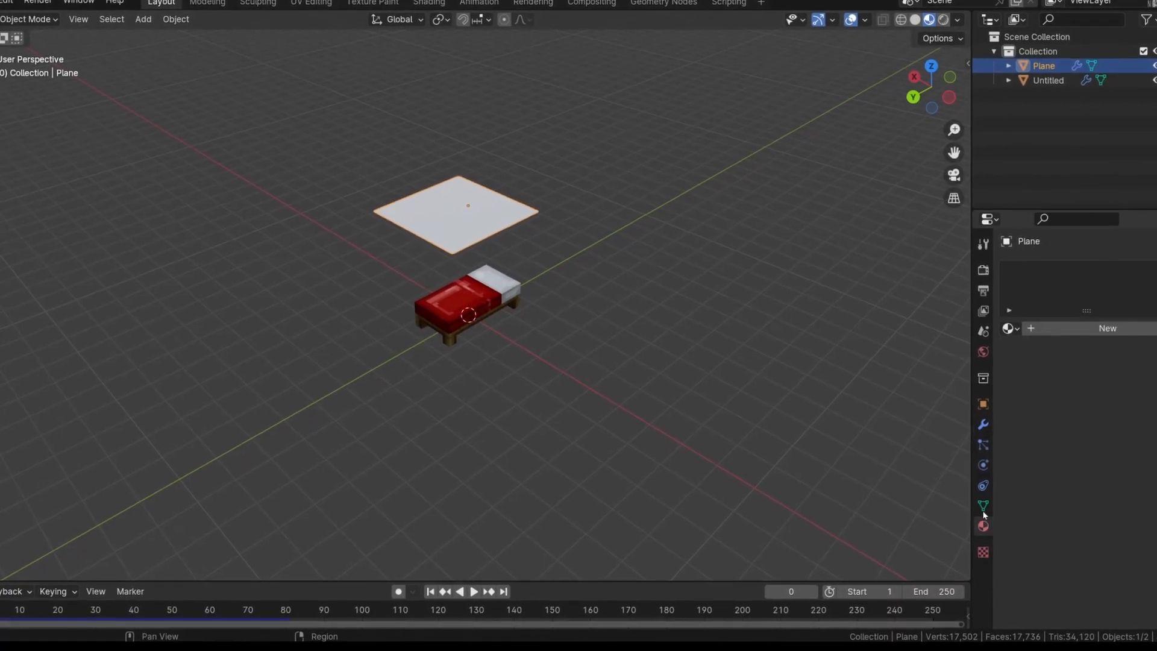
Create a new material on the cloth plane and set its base color to bright red
click(1064, 329)
click(1112, 421)
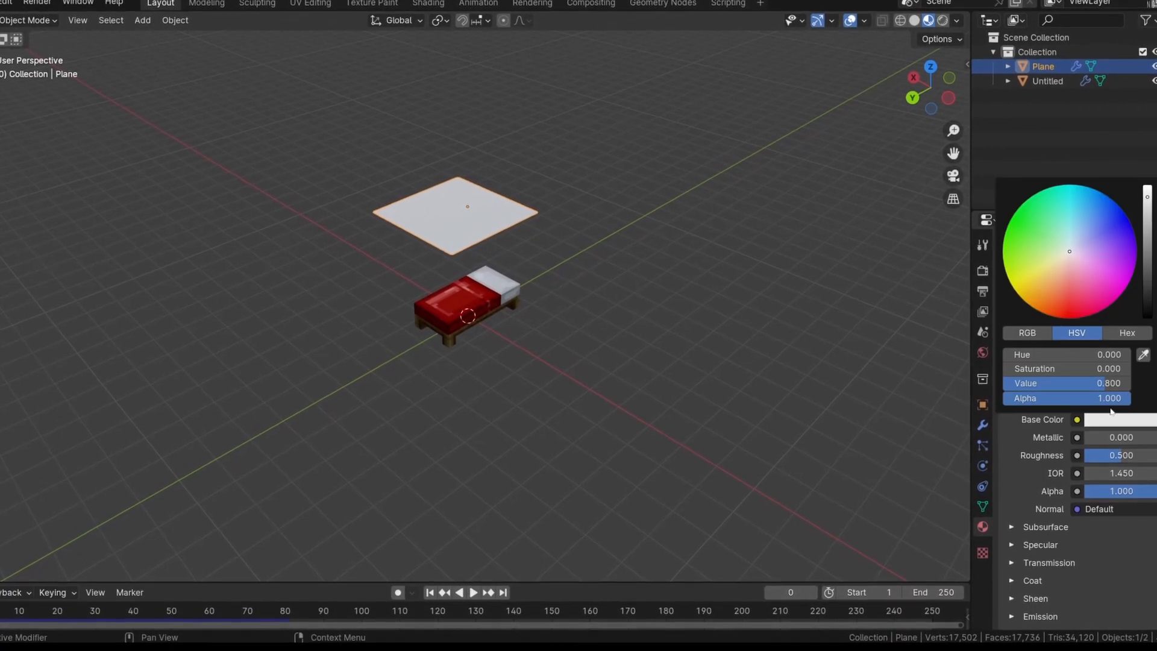
drag(1065, 257, 1059, 318)
drag(1059, 318, 1068, 320)
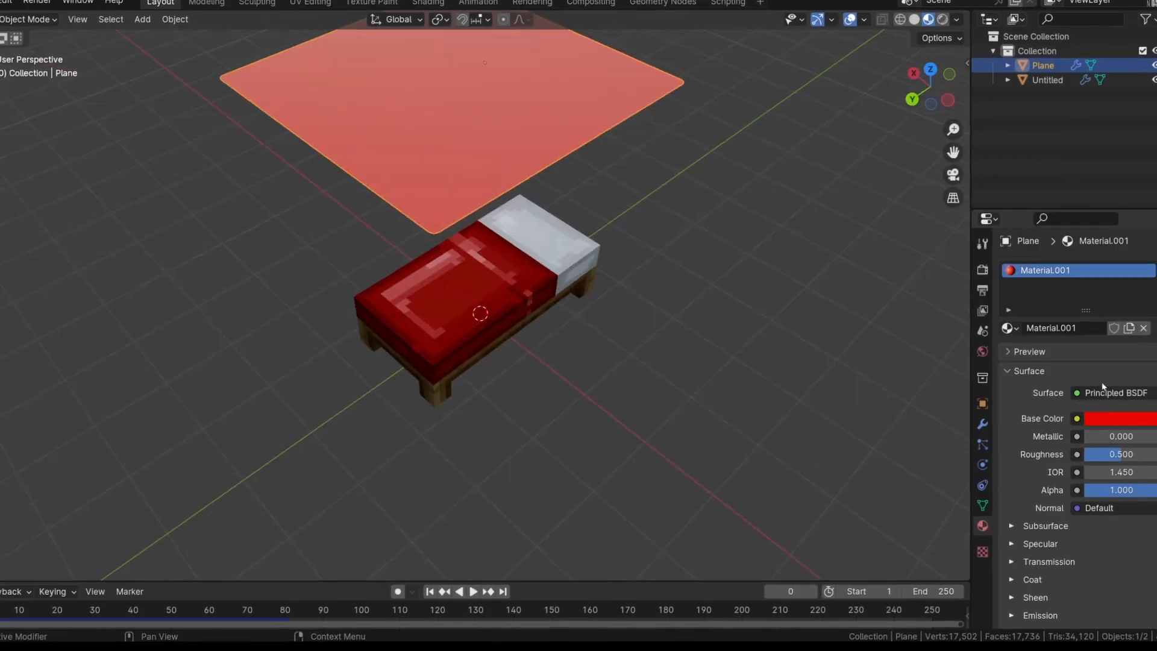
Lower the red material's roughness and look at the cloth plane's surface from a low angle
drag(1119, 458, 1092, 458)
middle_drag(597, 277, 599, 252)
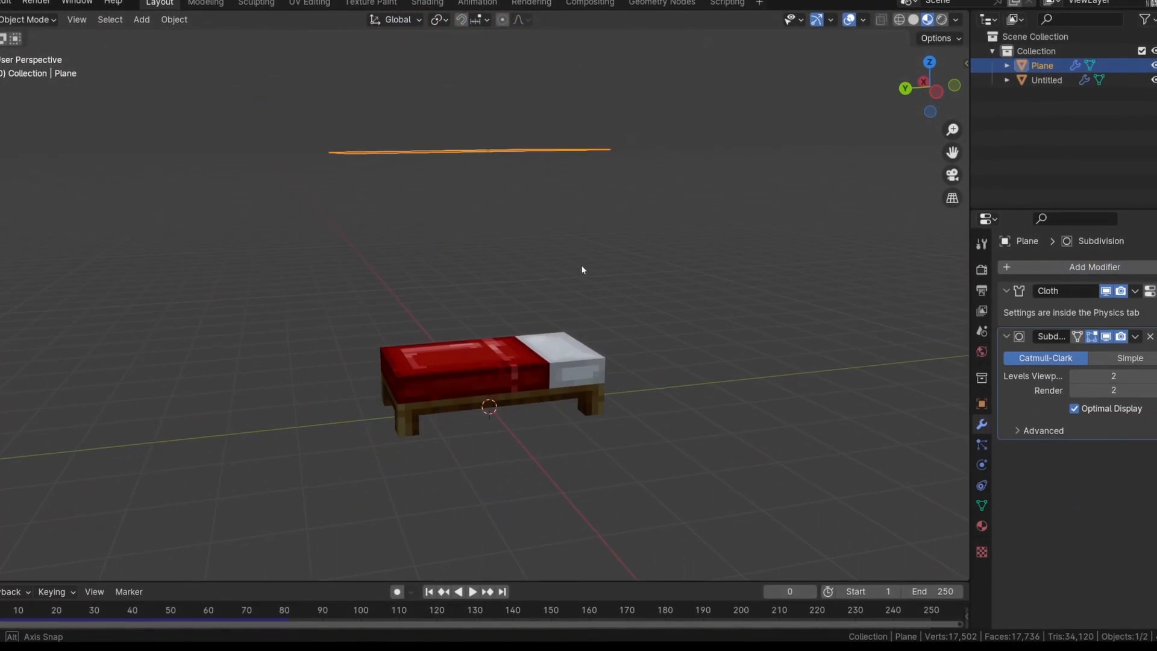
middle_drag(583, 269, 716, 375)
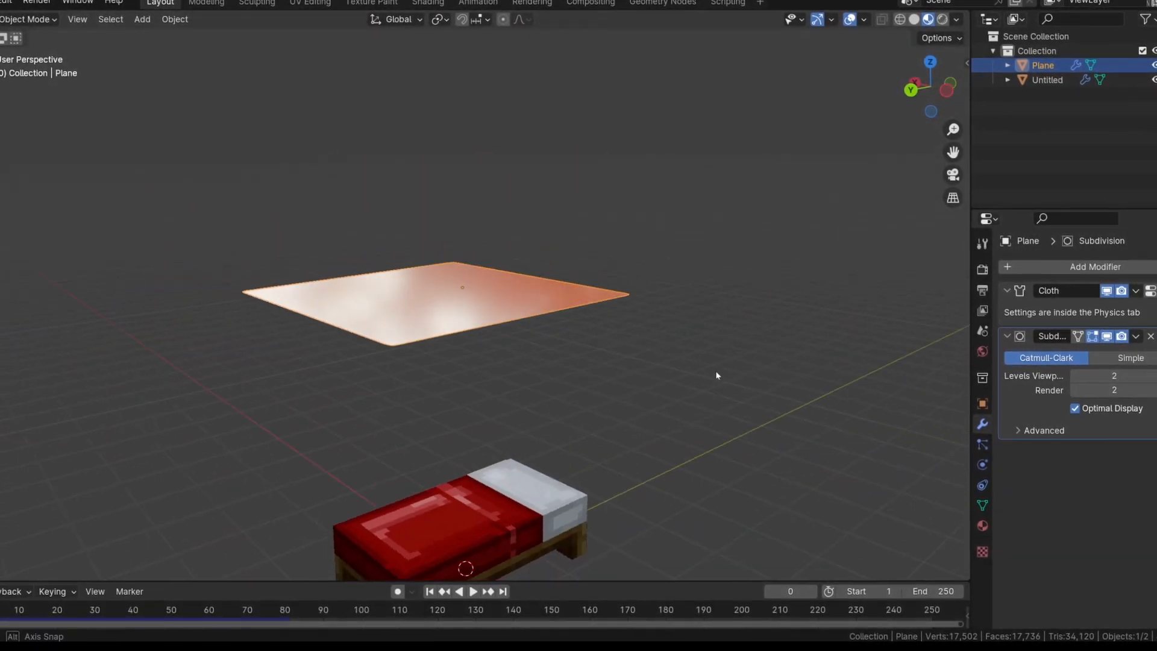
Add a Solidify modifier to the cloth plane and set its thickness to 0.04 m
click(1051, 269)
mouse_move(1052, 269)
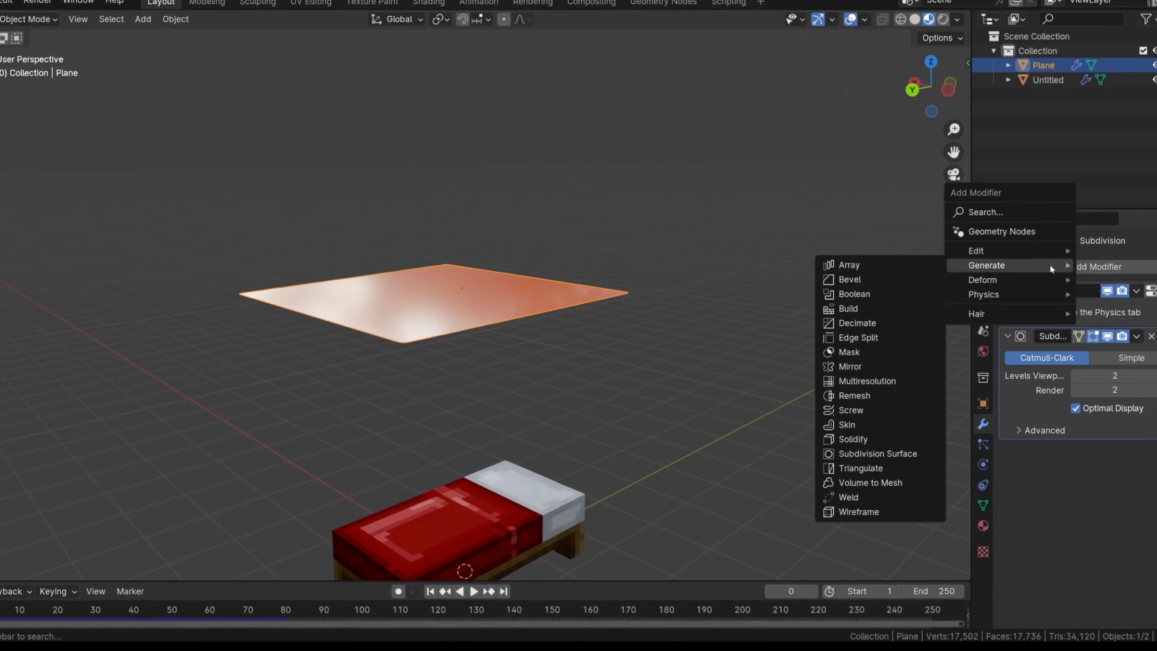
click(872, 439)
scroll(517, 329, up, 3)
middle_drag(439, 332, 504, 308)
scroll(1149, 444, down, 3)
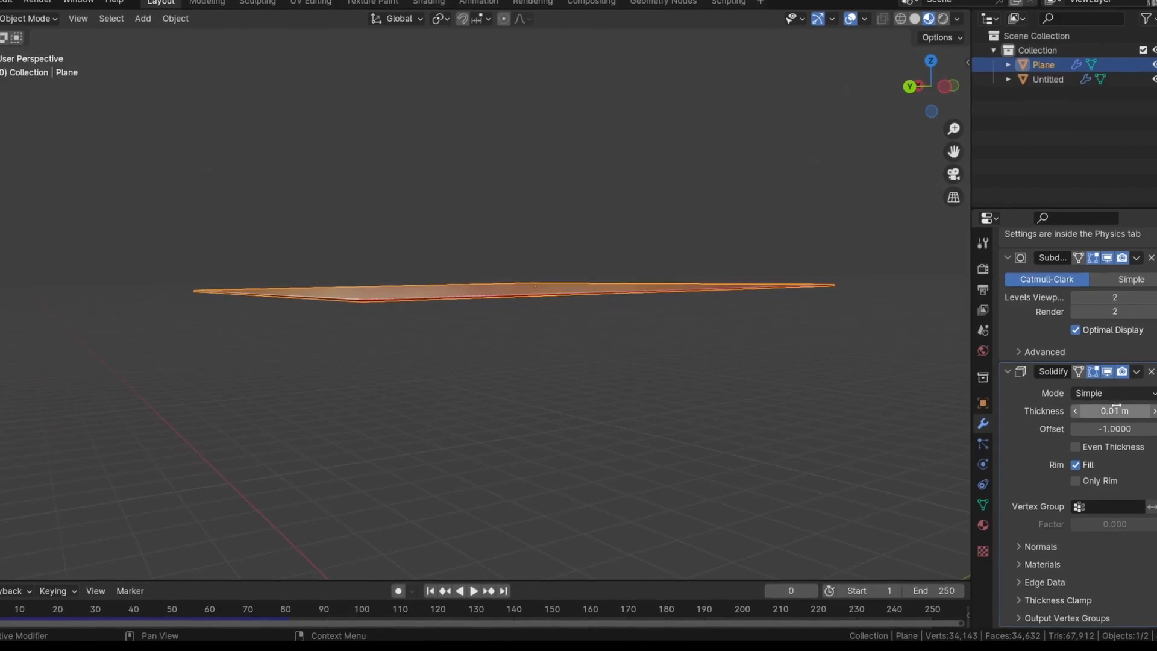
drag(1109, 413, 1133, 412)
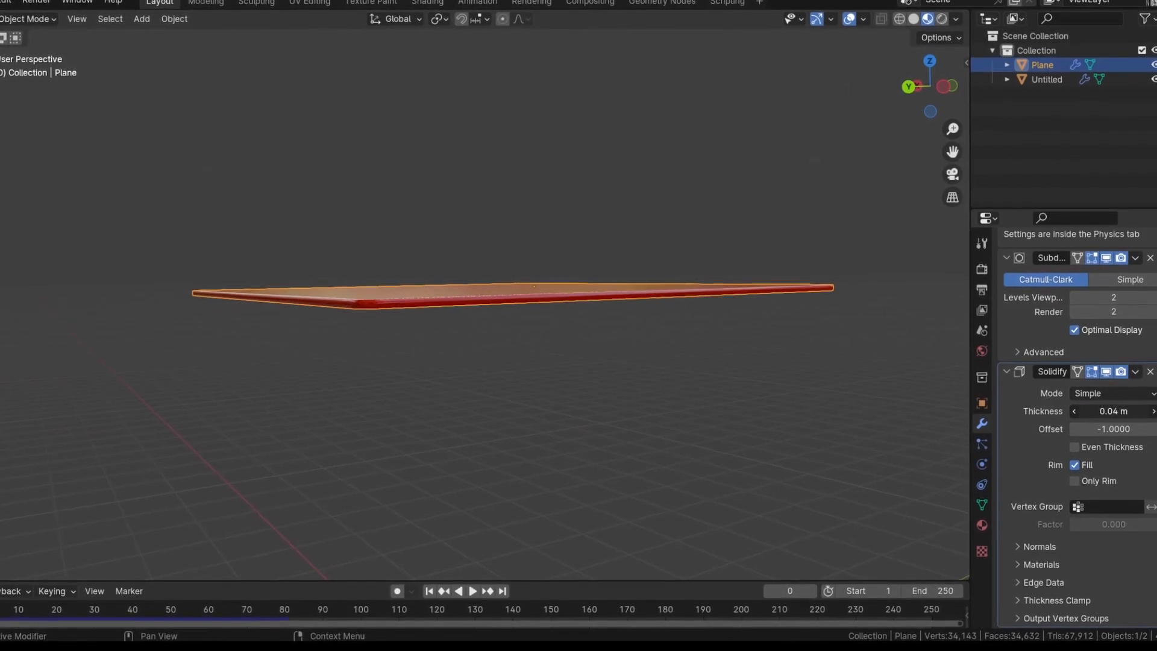
Play the animation to examine how the thickened cloth drapes over the bed, and return to frame 0
middle_drag(661, 326, 630, 233)
key(space)
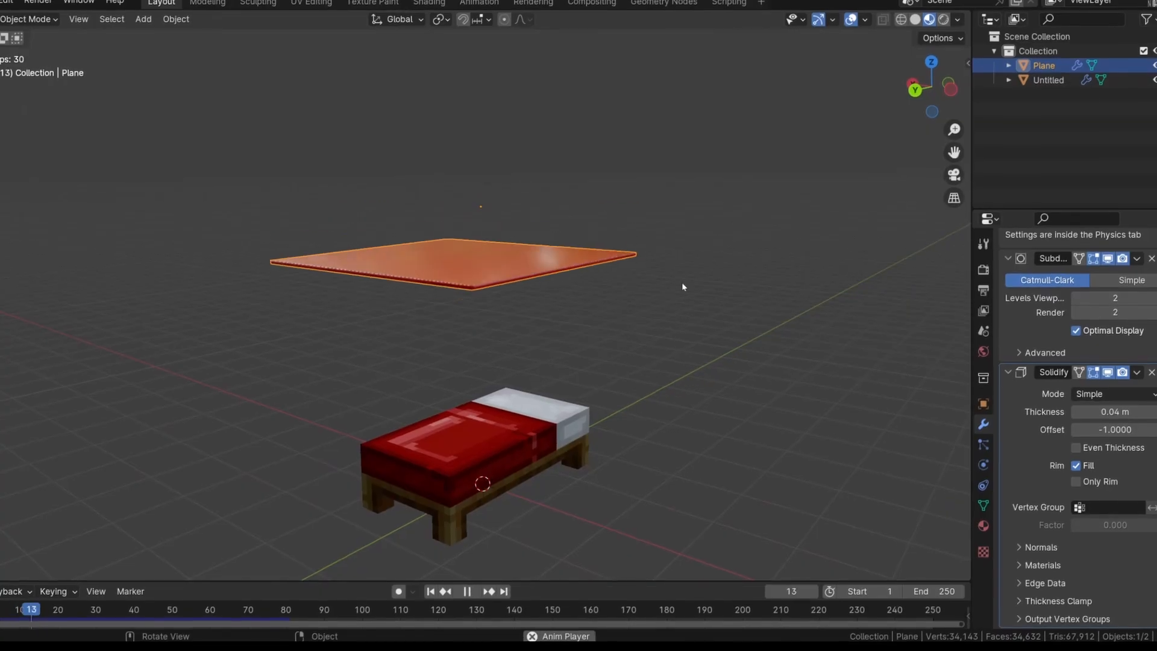
key(space)
scroll(513, 473, up, 3)
shift+middle_drag(561, 552, 674, 427)
key(space)
key(space)
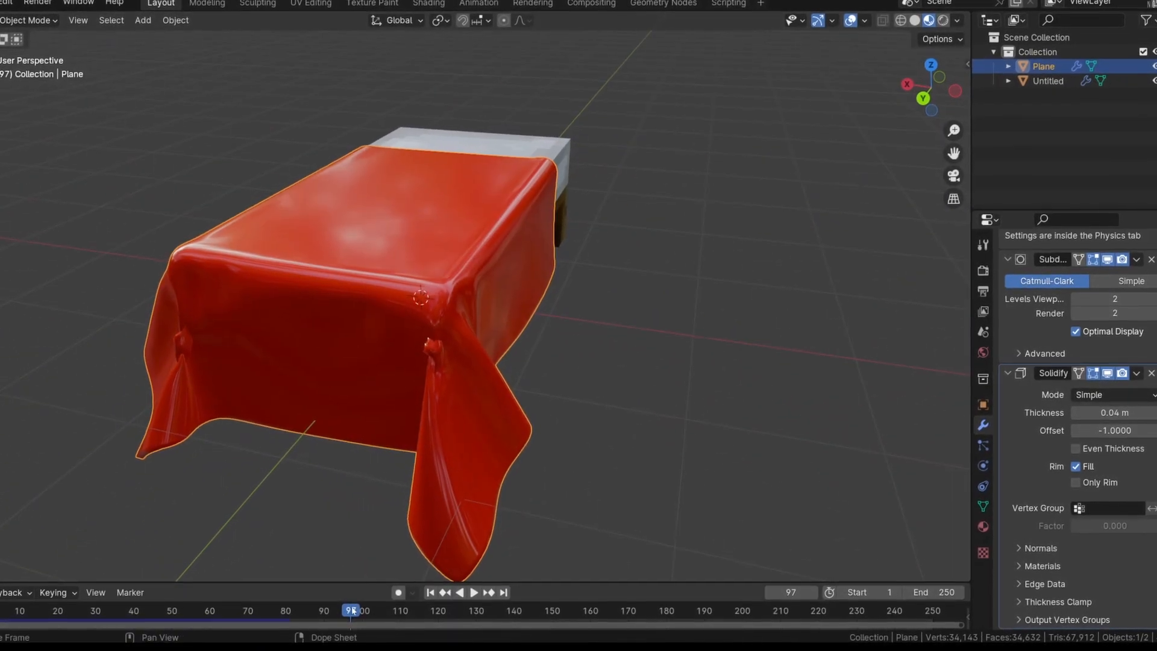
drag(304, 609, 8, 609)
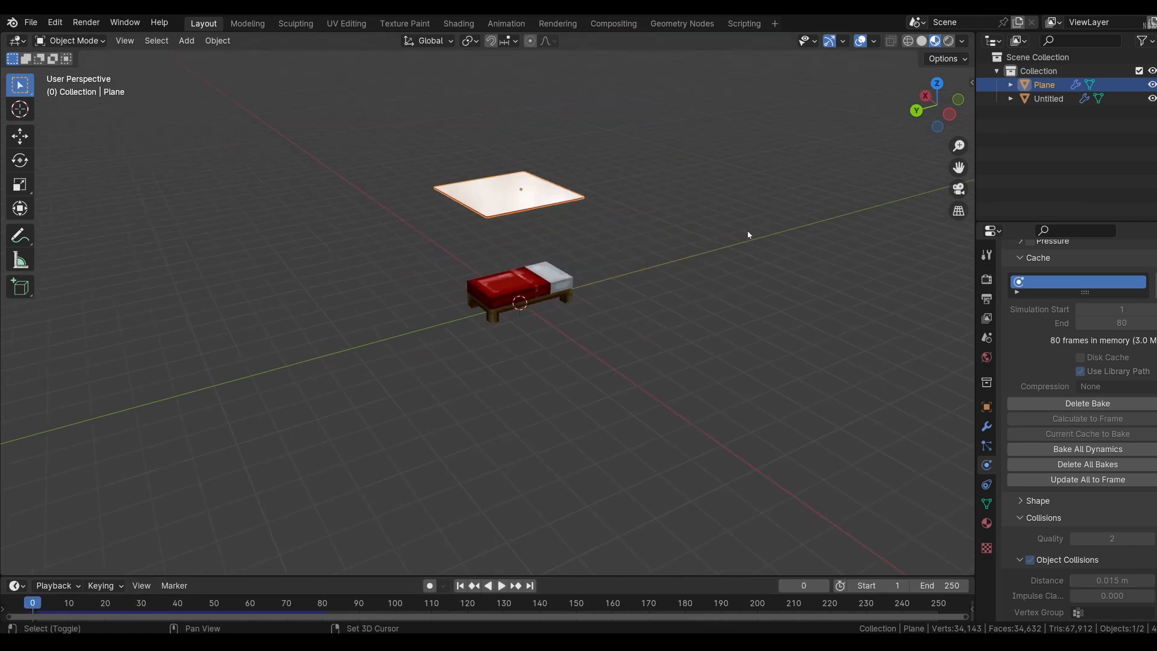
scroll(748, 230, up, 3)
middle_drag(595, 360, 590, 320)
scroll(728, 353, down, 3)
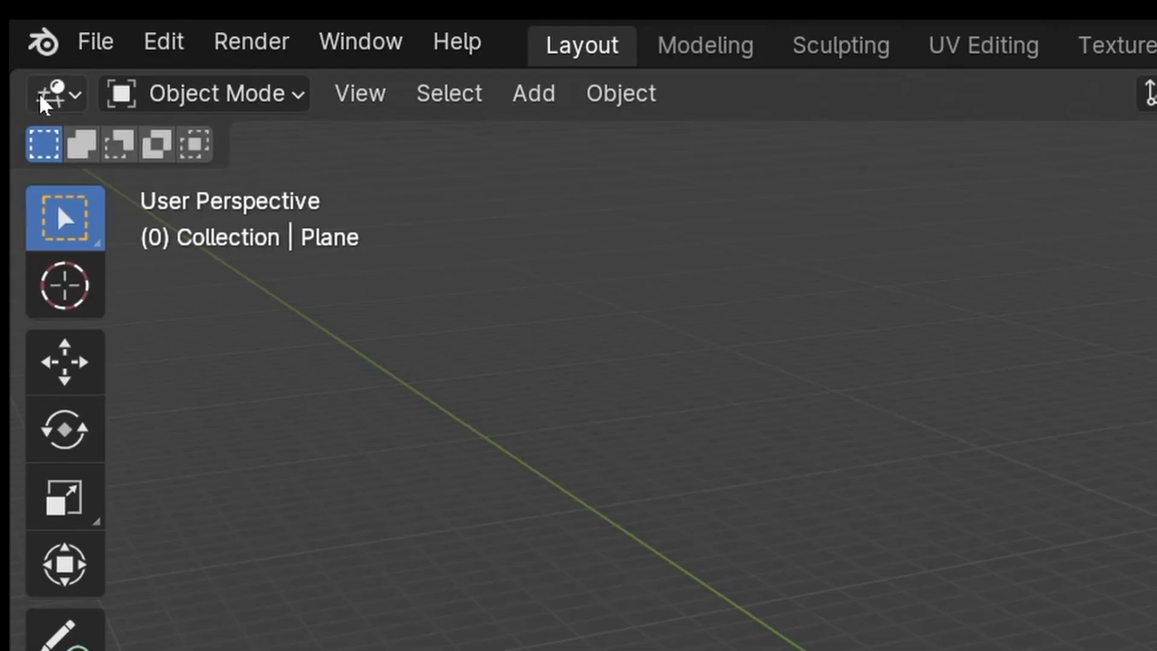
Split the 3D viewport into two side-by-side views, a narrow one for the final render and a wide one for the scene
drag(20, 73, 470, 91)
drag(333, 68, 617, 99)
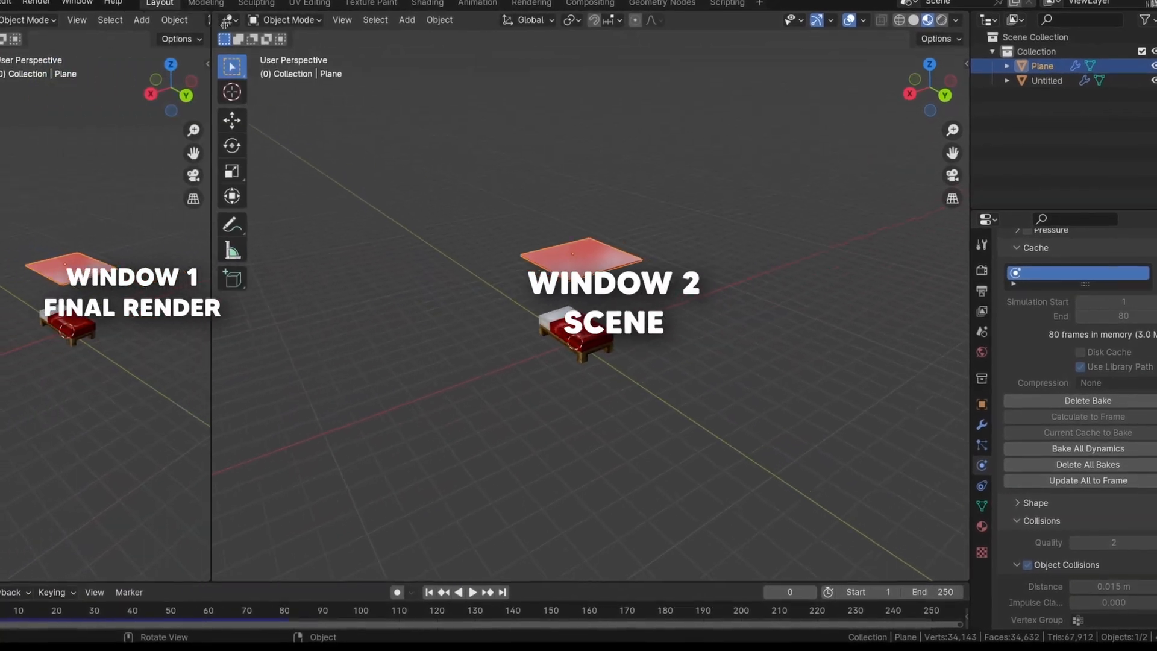
drag(211, 24, 267, 25)
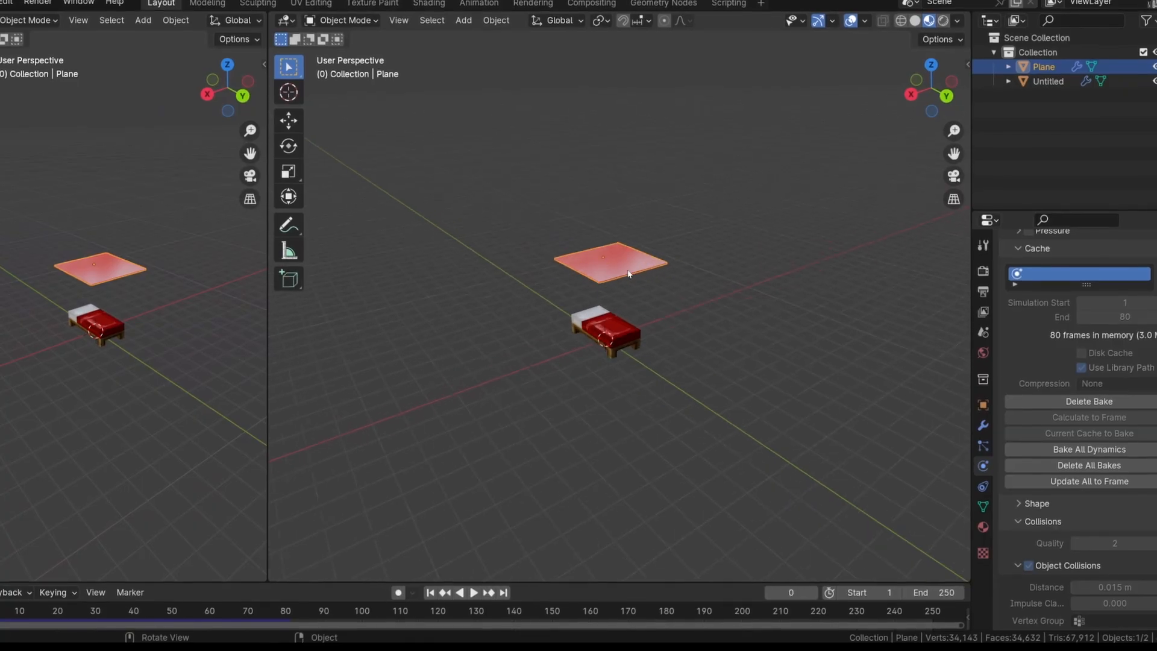
Add a camera and move it out in front of the foot of the bed, slightly above it
middle_drag(628, 274, 581, 256)
key(shift+a)
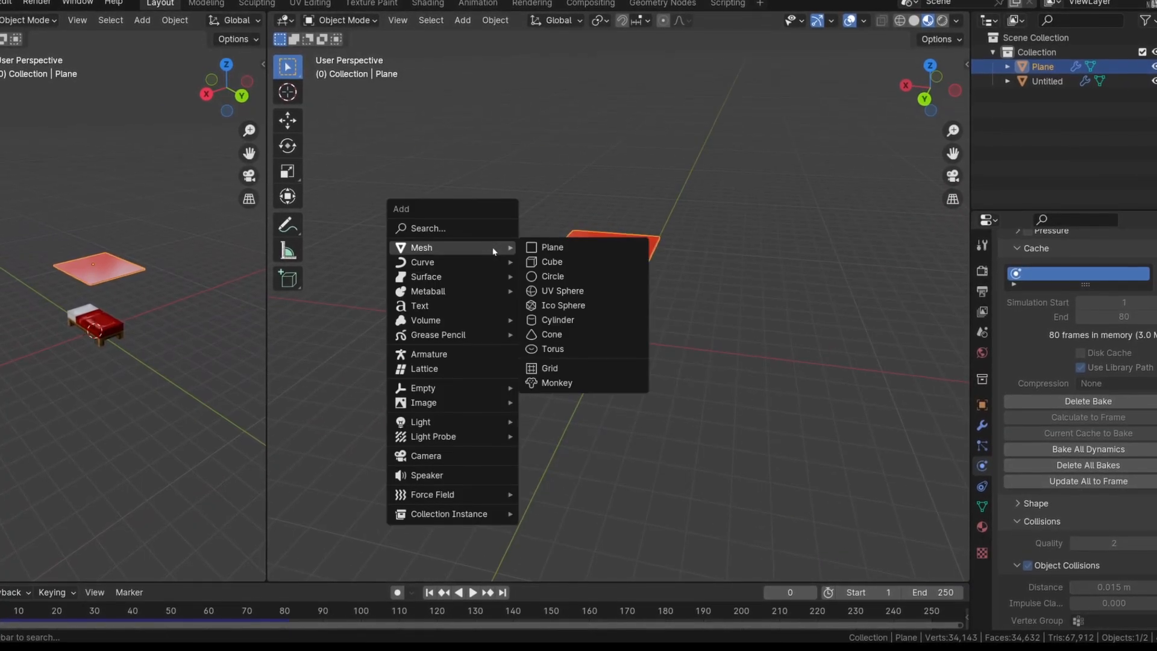
click(449, 453)
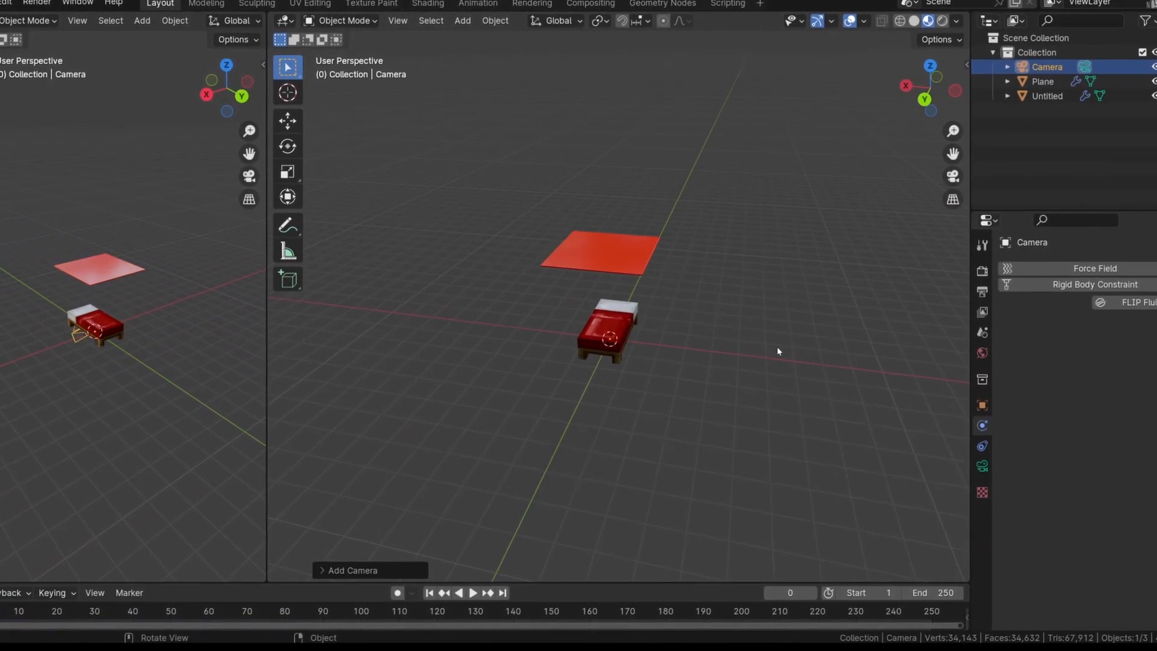
middle_drag(777, 351, 643, 303)
middle_drag(712, 328, 763, 352)
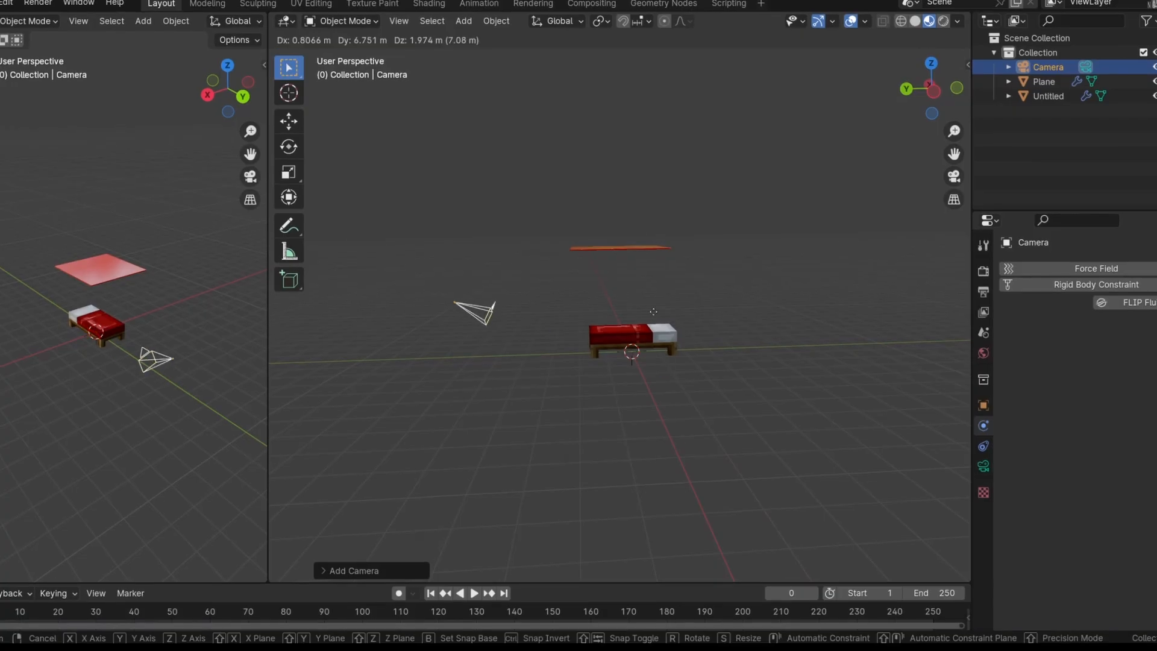
click(499, 238)
Switch the narrow viewport to look through the active camera
scroll(520, 337, down, 4)
middle_drag(522, 341, 798, 367)
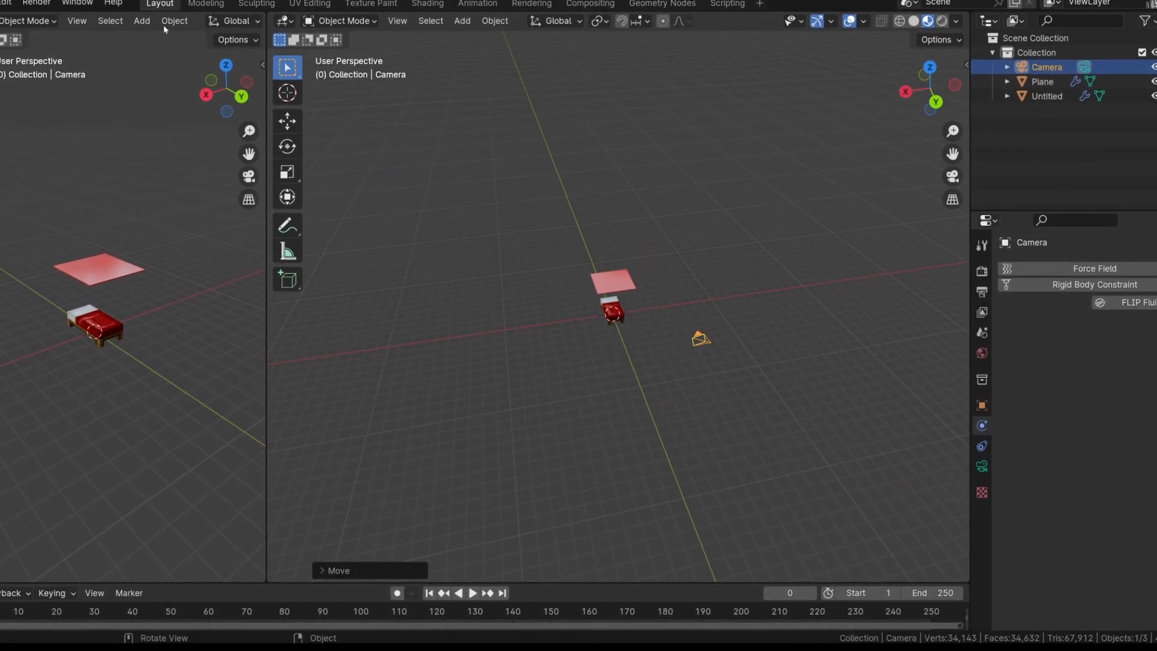
click(71, 23)
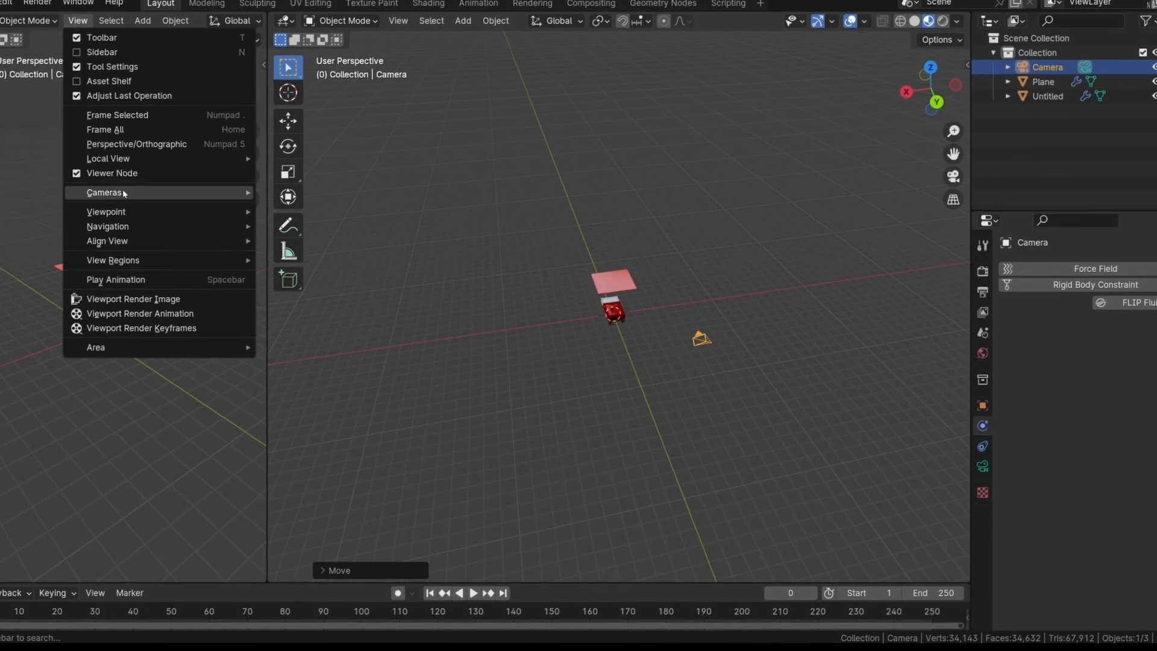
mouse_move(123, 190)
click(308, 205)
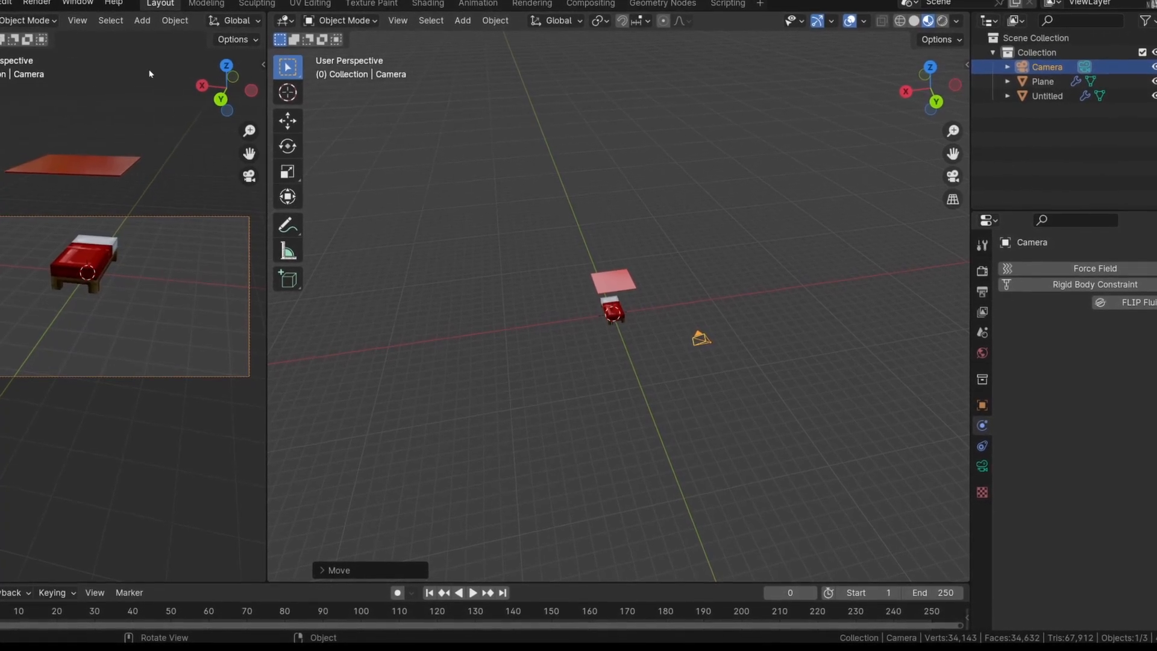
Hide the gizmos and overlays in the camera viewport and frame the bed and cloth plane in it
scroll(159, 23, down, 10)
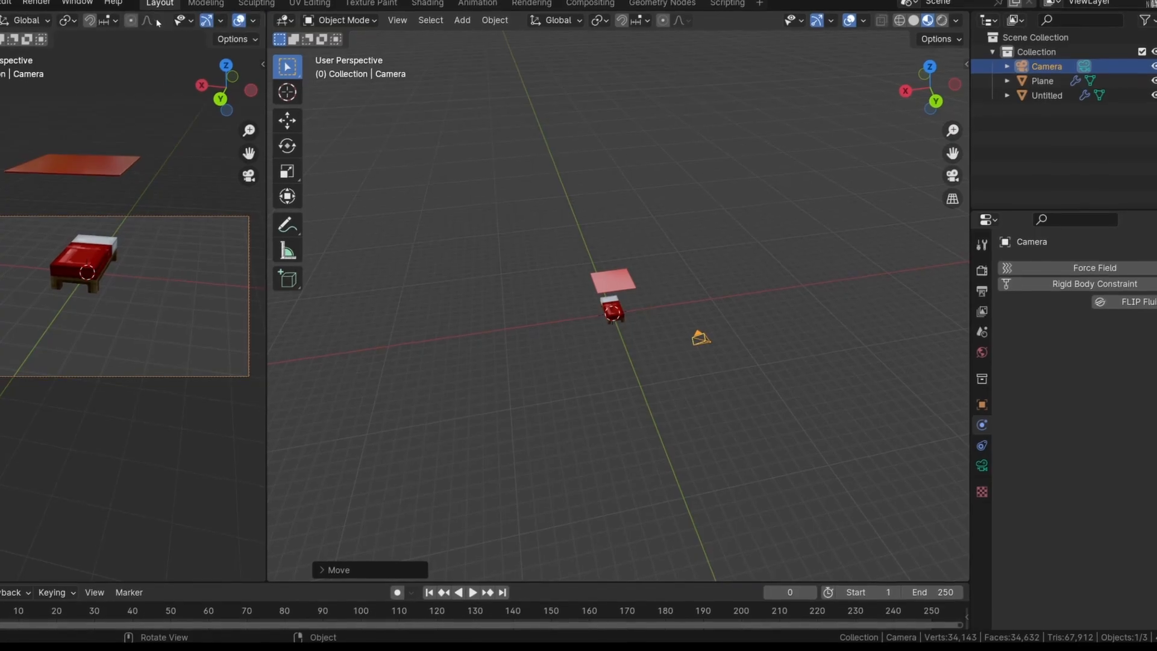
click(180, 22)
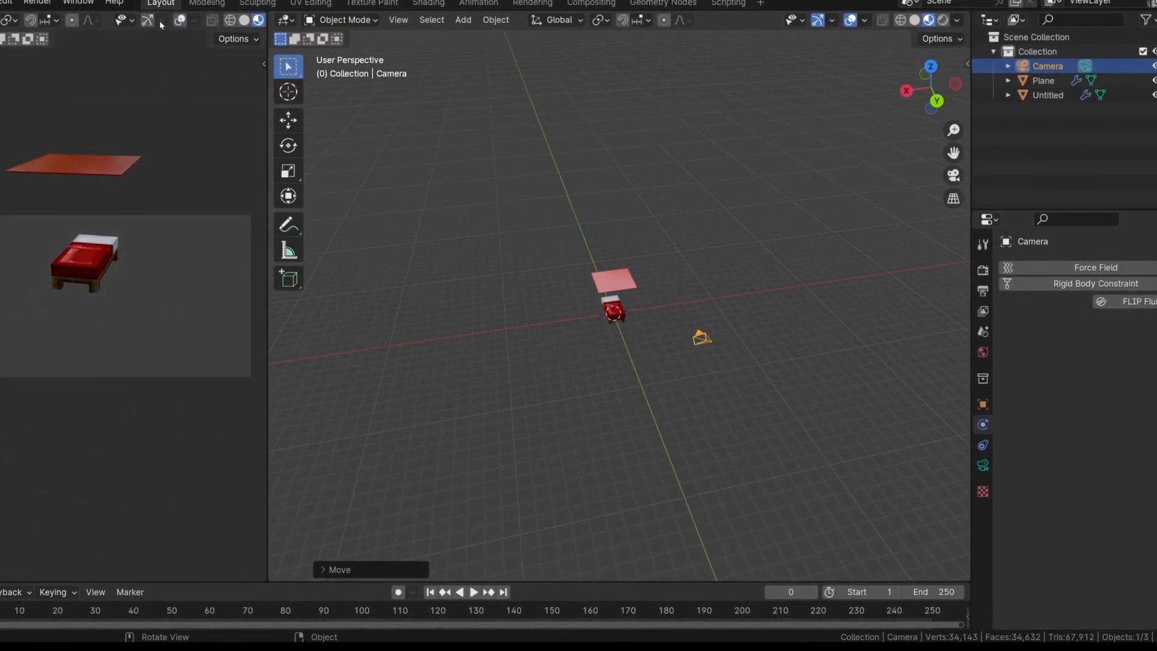
scroll(150, 26, up, 10)
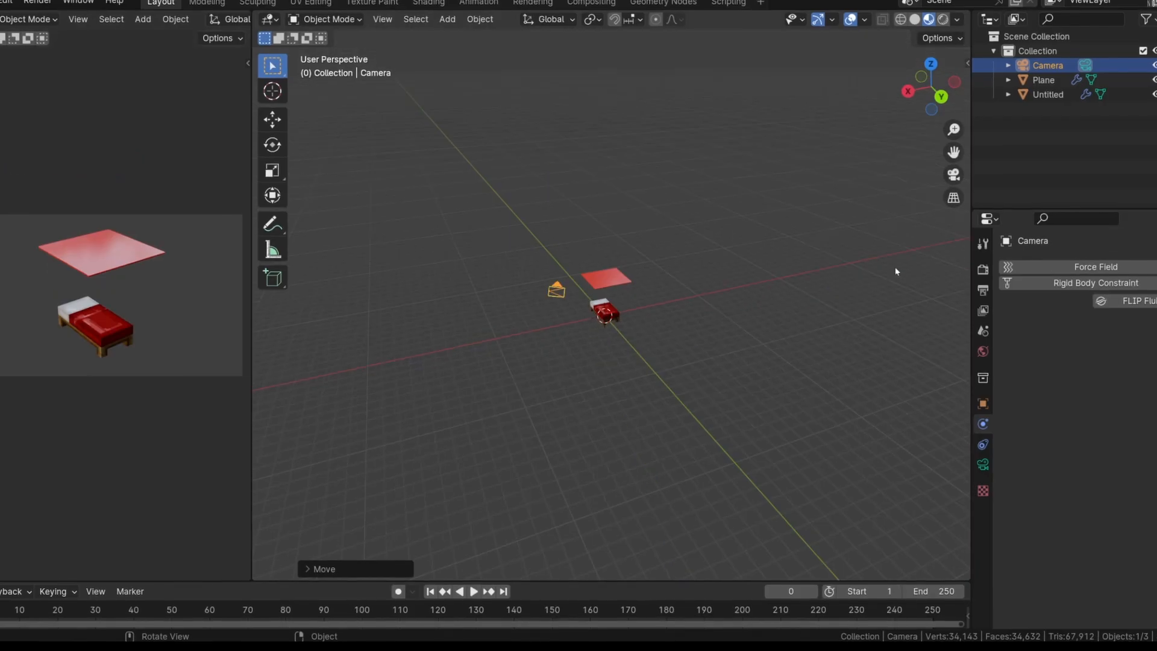
Check the output frame rate options and set the render resolution to 1080 px wide by 1920 px high
click(982, 291)
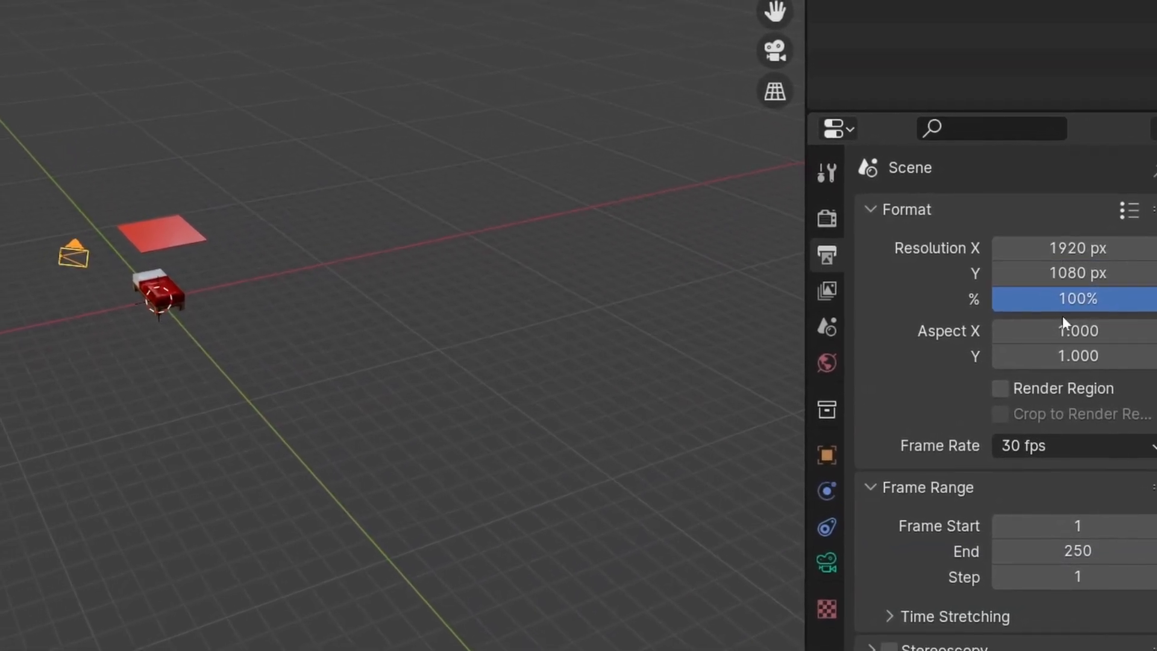
scroll(1045, 508, down, 2)
scroll(1053, 519, down, 4)
scroll(1056, 520, up, 7)
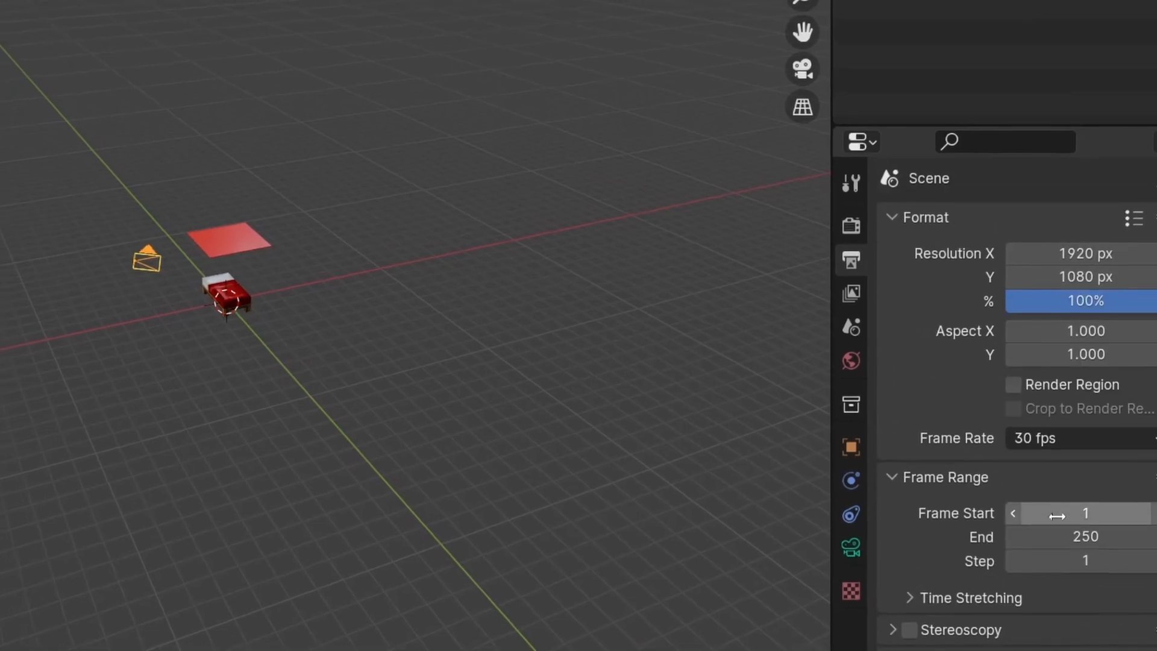
click(1061, 436)
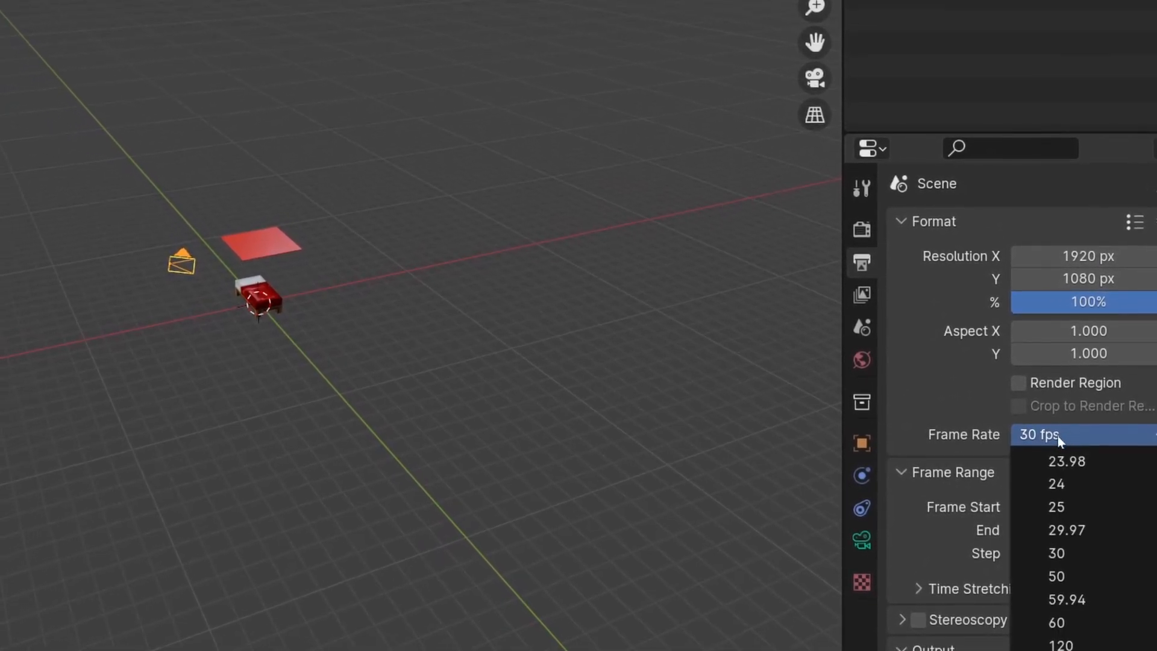
click(1051, 436)
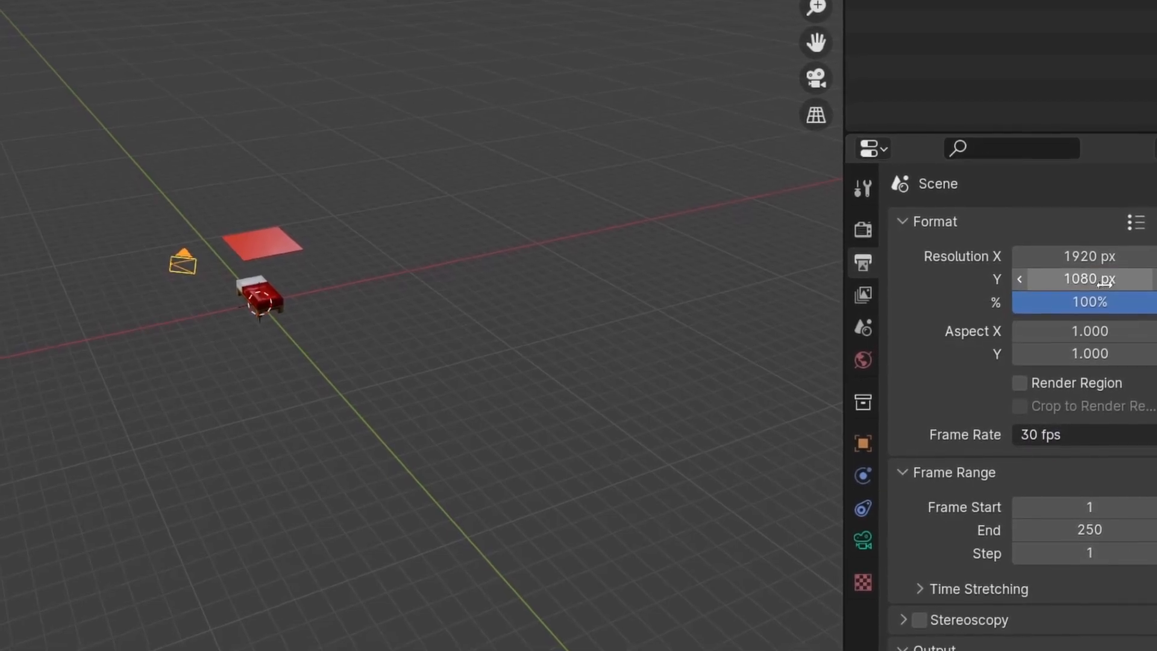
click(1085, 257)
text(1080)
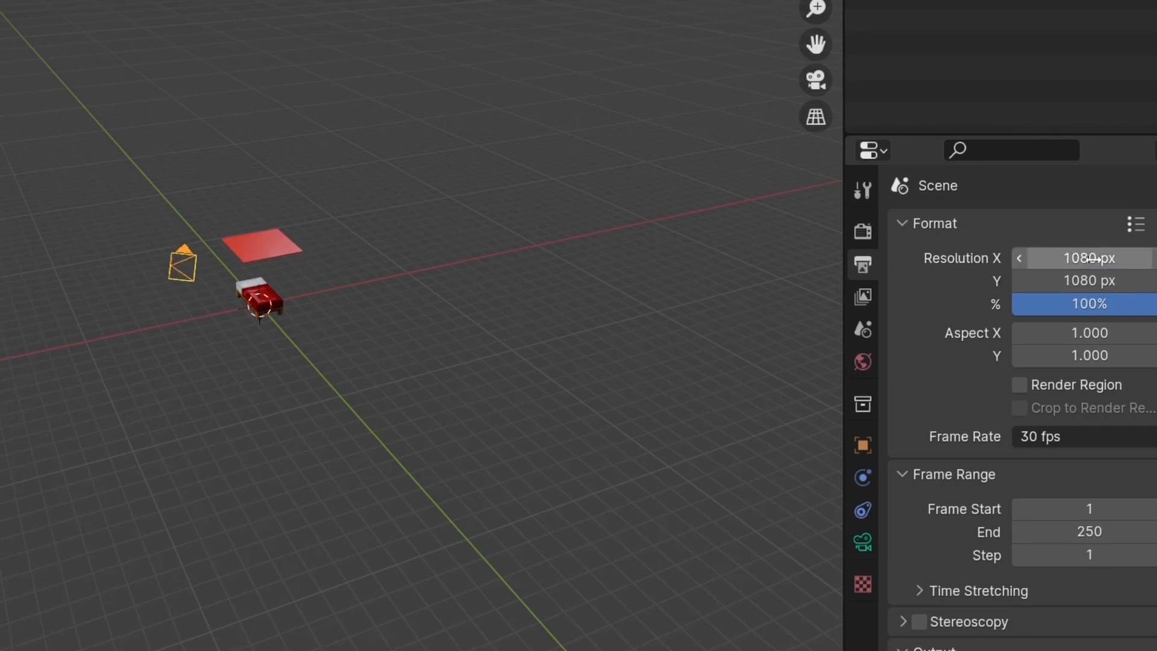
click(1104, 274)
text(1920)
key(Return)
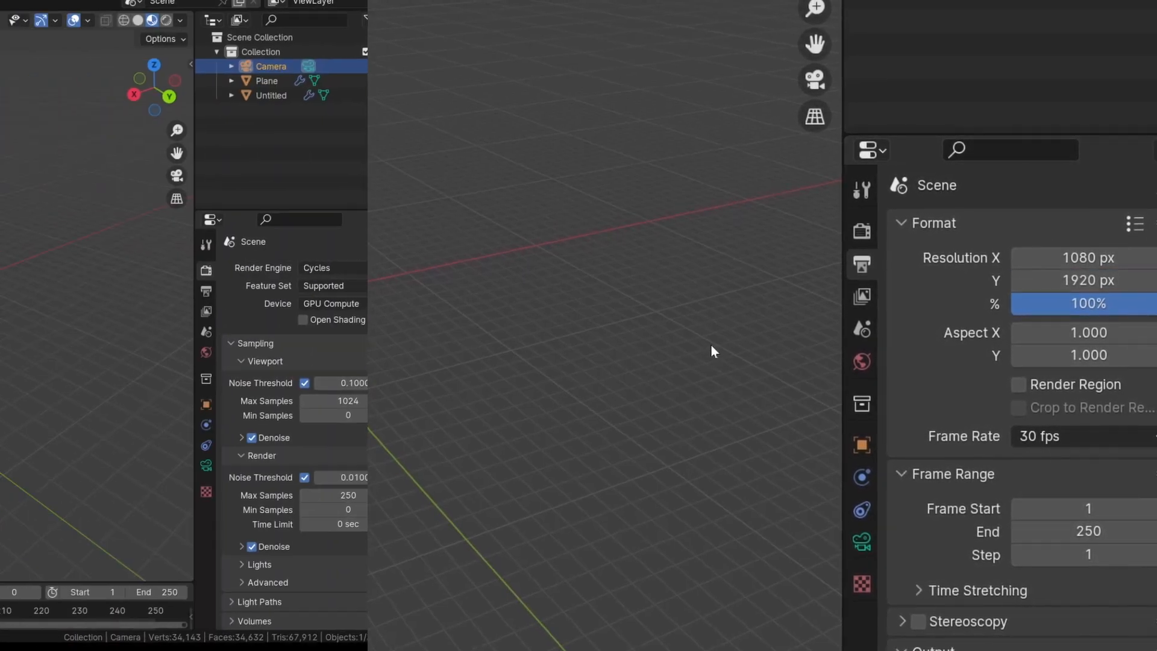
Add a mesh plane under the bed and scale it up more than eight times in Edit Mode as a floor
key(shift+a)
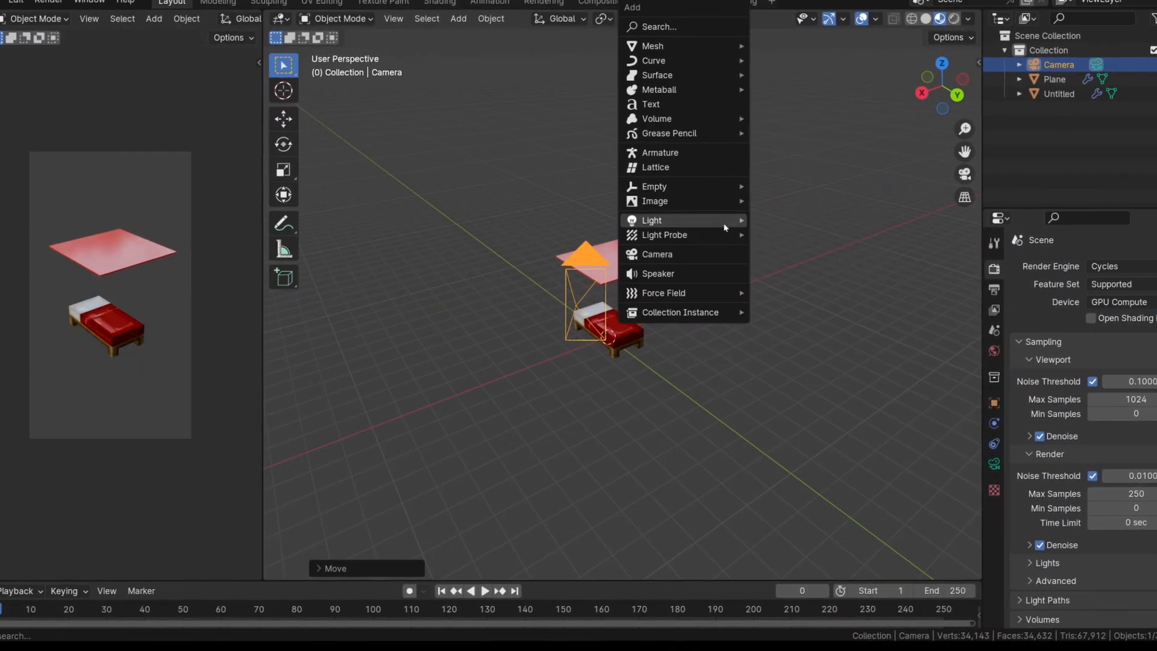
mouse_move(691, 54)
click(762, 49)
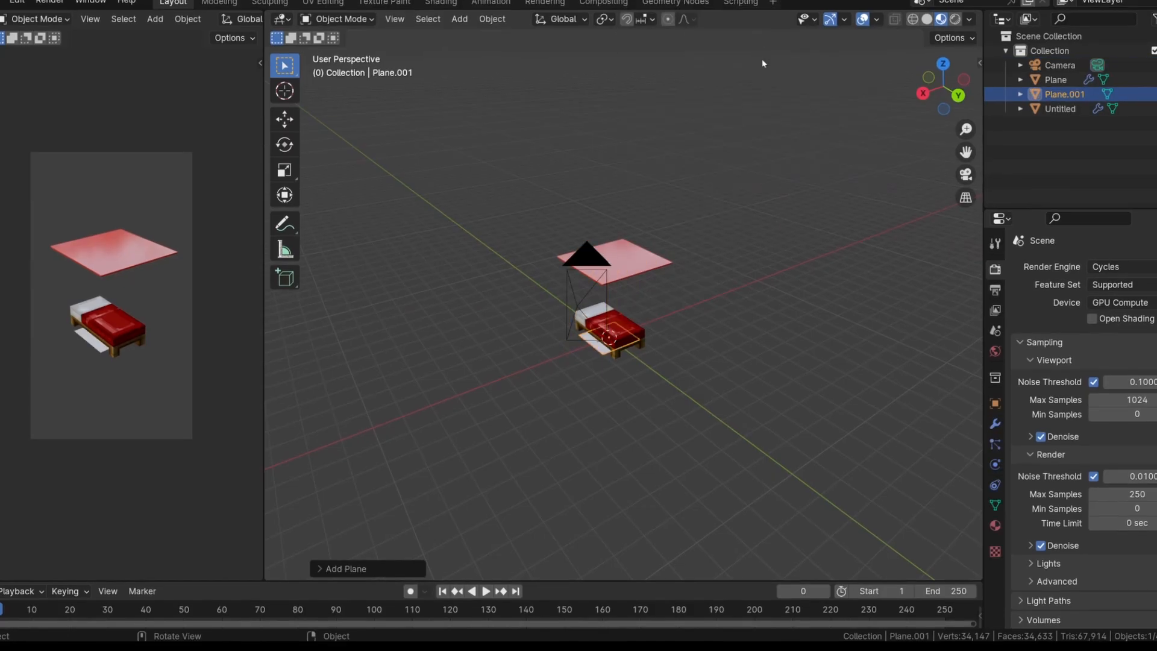
key(Tab)
key(s)
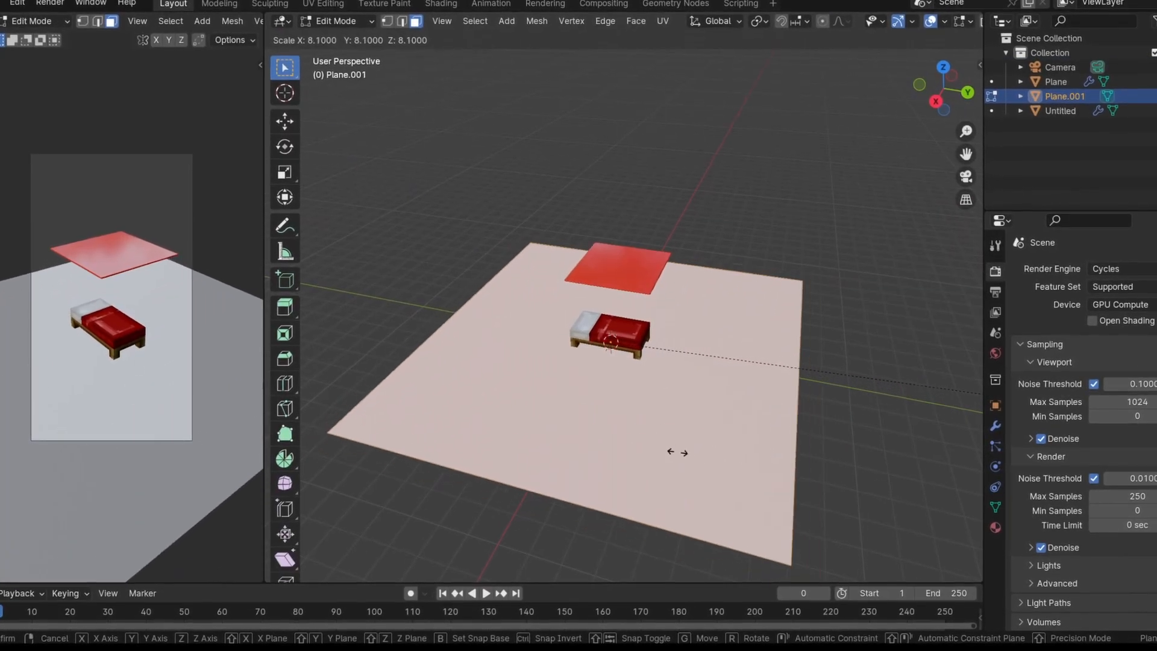
click(741, 449)
Extrude the floor's two back edges about 12 m up along Z as walls, and narrow the camera viewport
scroll(764, 442, down, 4)
middle_drag(764, 442, 638, 340)
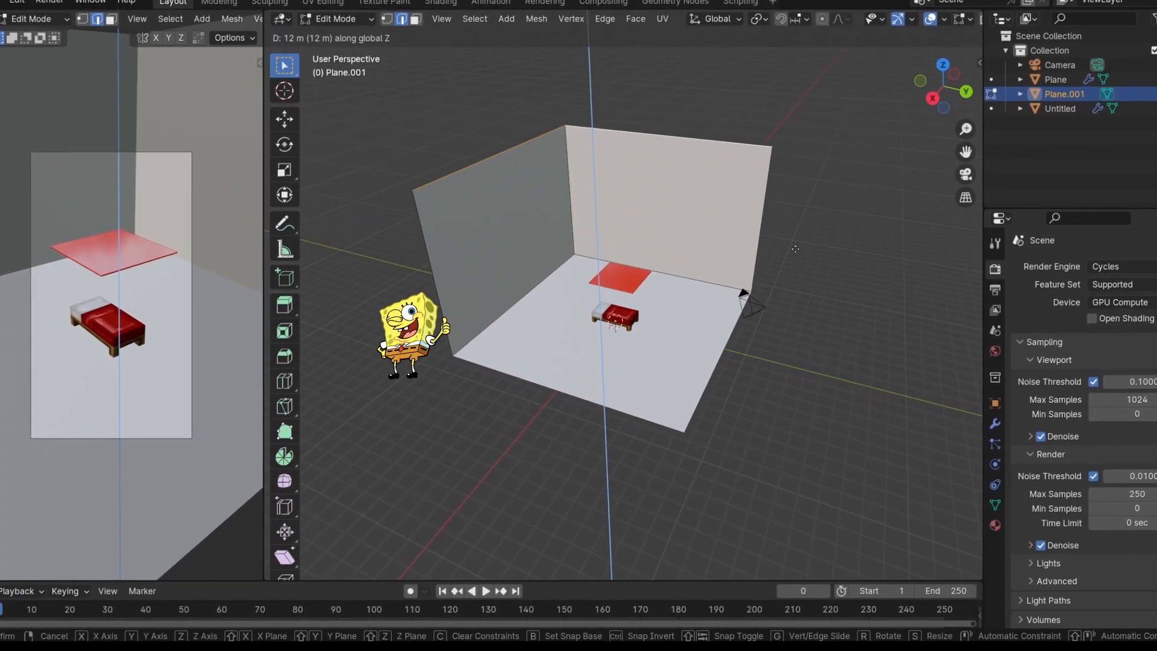
click(790, 259)
scroll(518, 337, up, 3)
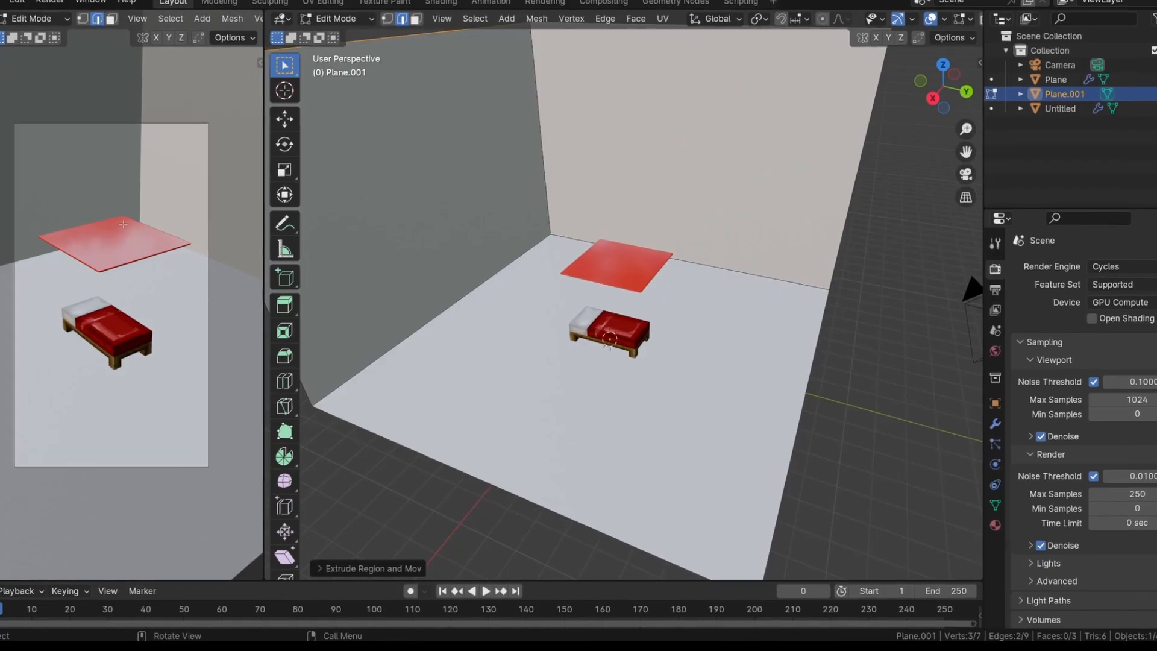
drag(260, 221, 210, 220)
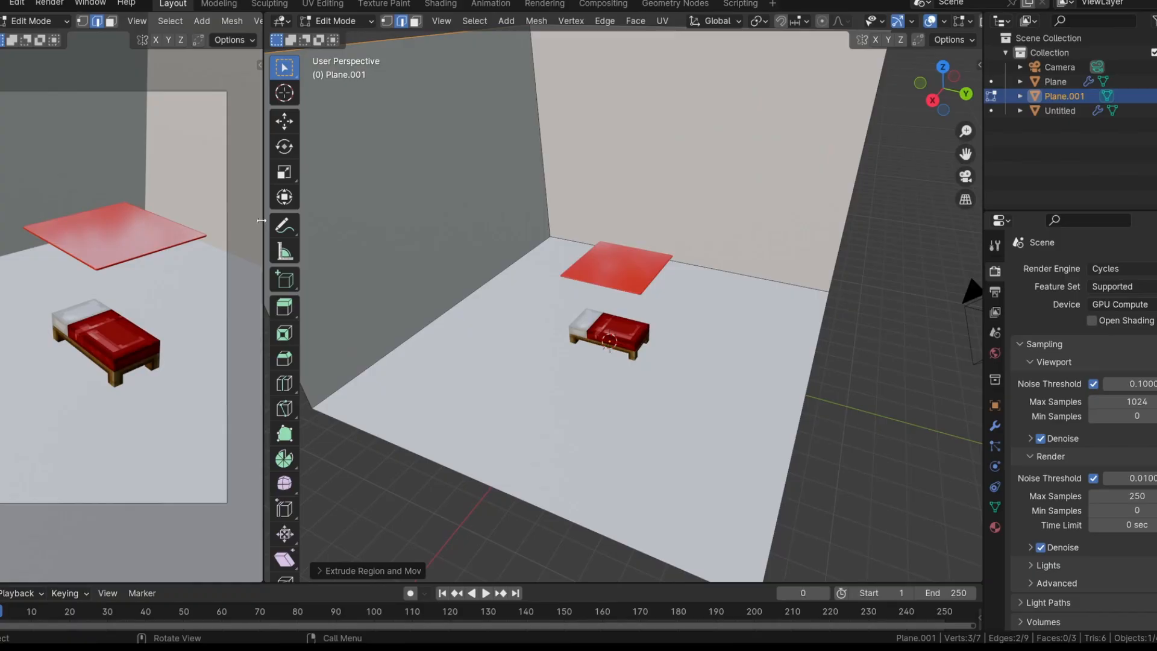
Bevel the three inner corner edges between the floor and walls with 8 segments and a width of about 2.24 m
drag(261, 220, 228, 210)
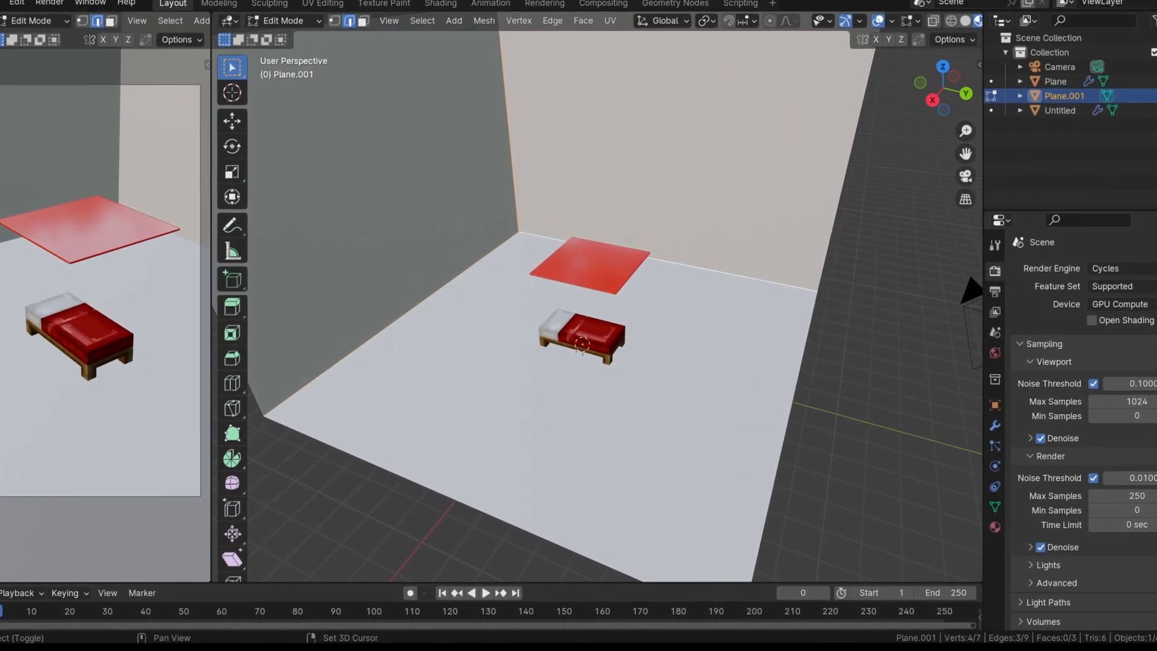
scroll(639, 280, down, 5)
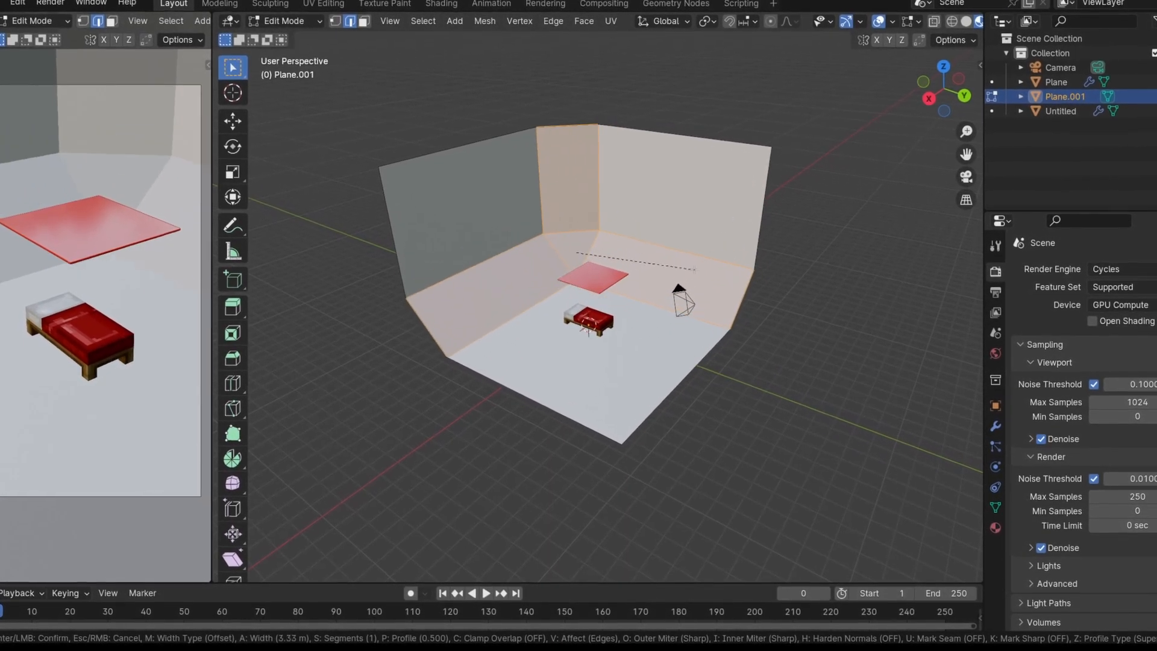
scroll(680, 265, up, 1)
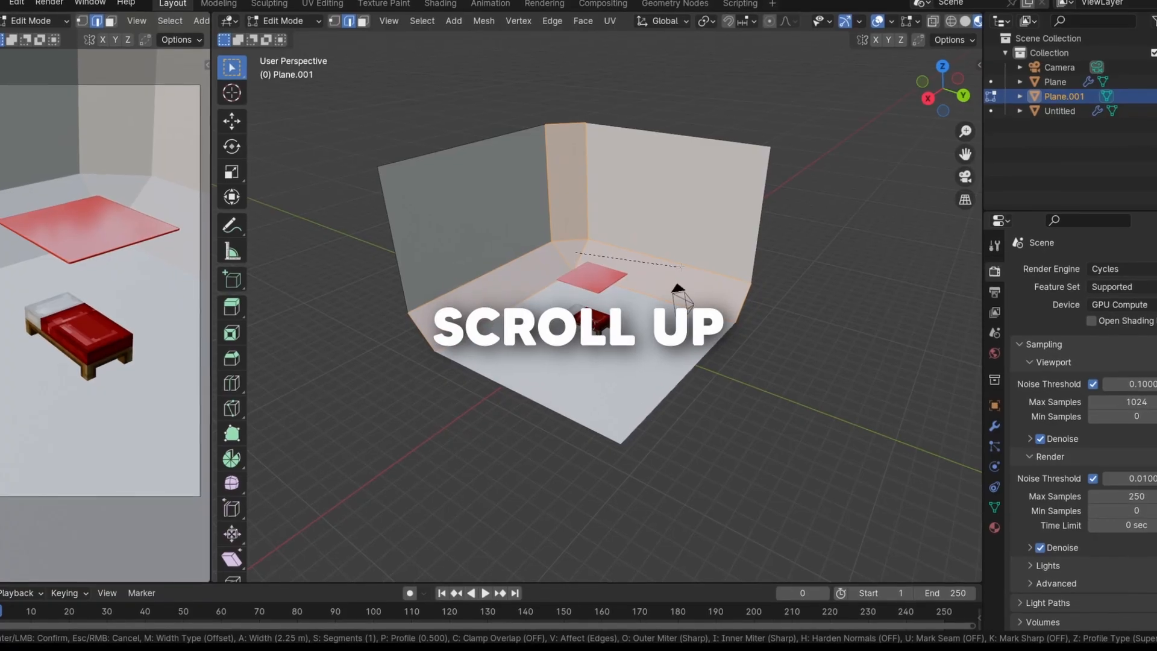
scroll(680, 265, up, 1)
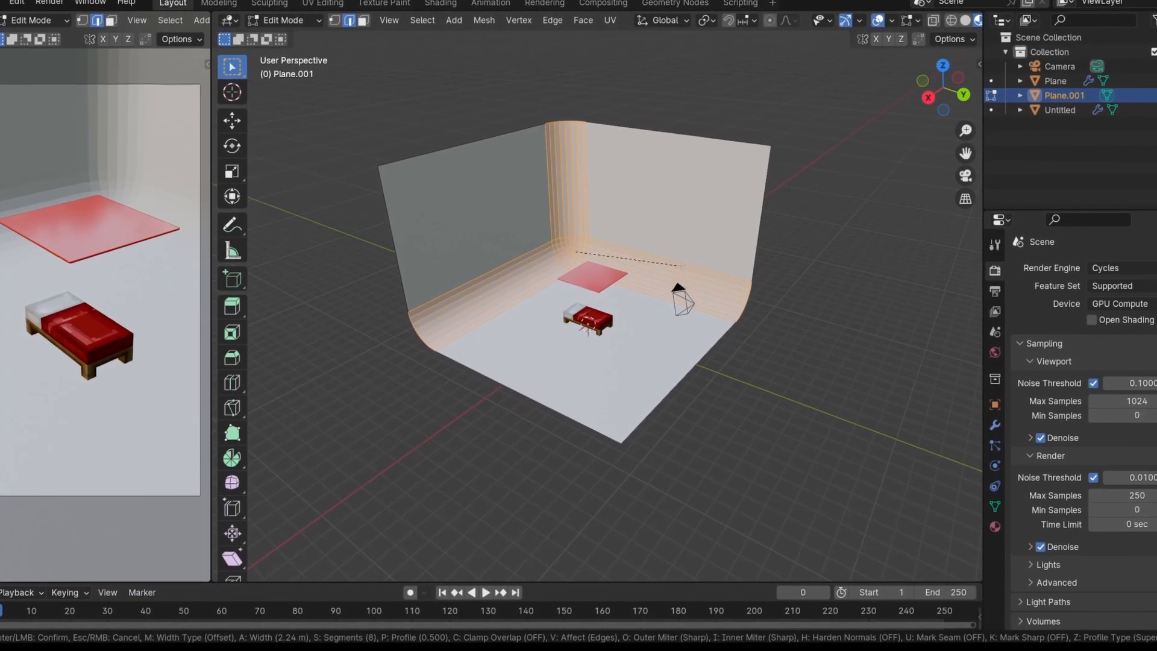
scroll(681, 264, up, 2)
Return the backdrop to Object Mode and apply Shade Smooth to it
middle_drag(681, 265, 473, 331)
key(Tab)
right_click(498, 335)
click(497, 334)
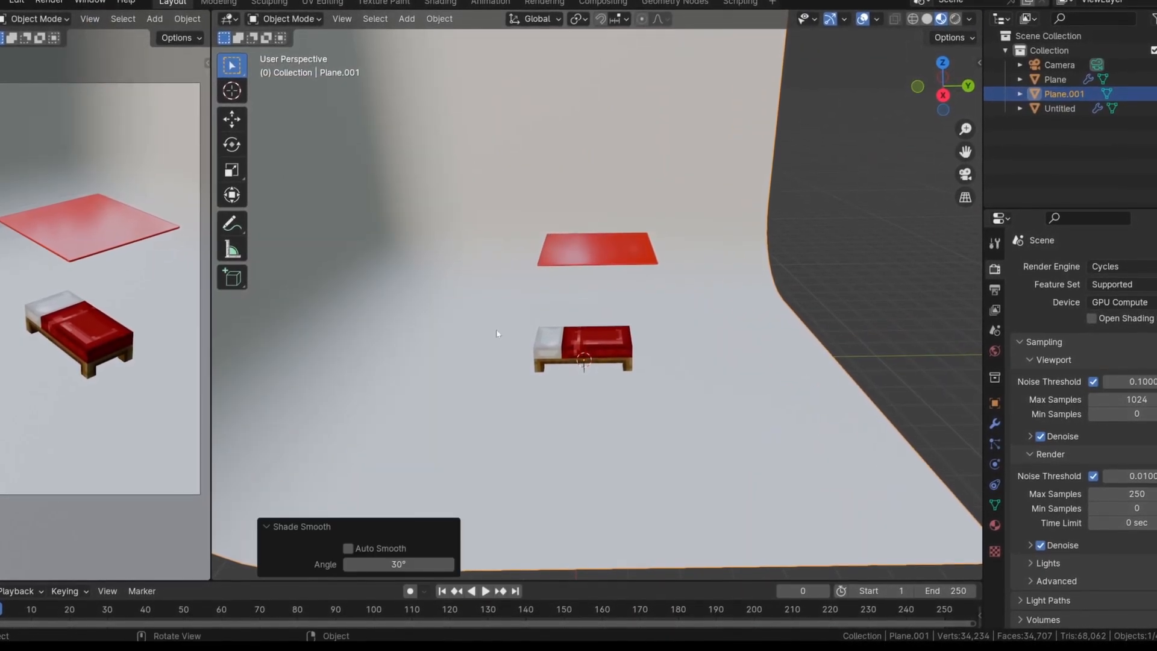
Switch the camera viewport to Rendered shading and set the render engine to Cycles
scroll(543, 350, down, 4)
middle_drag(531, 353, 674, 334)
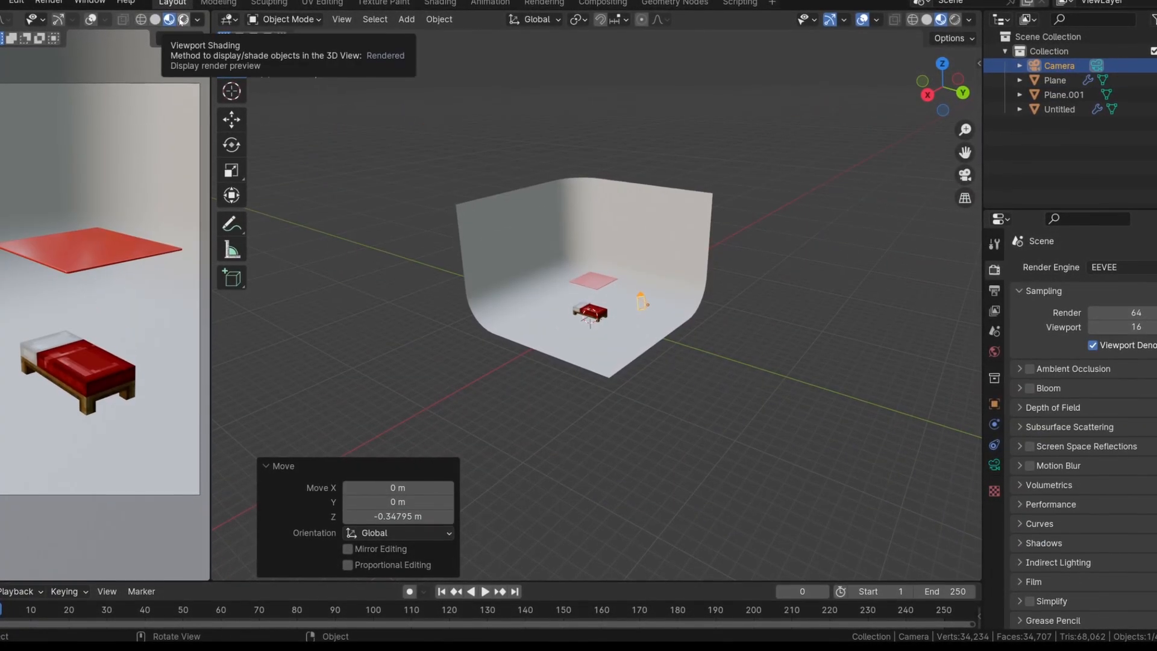
click(184, 20)
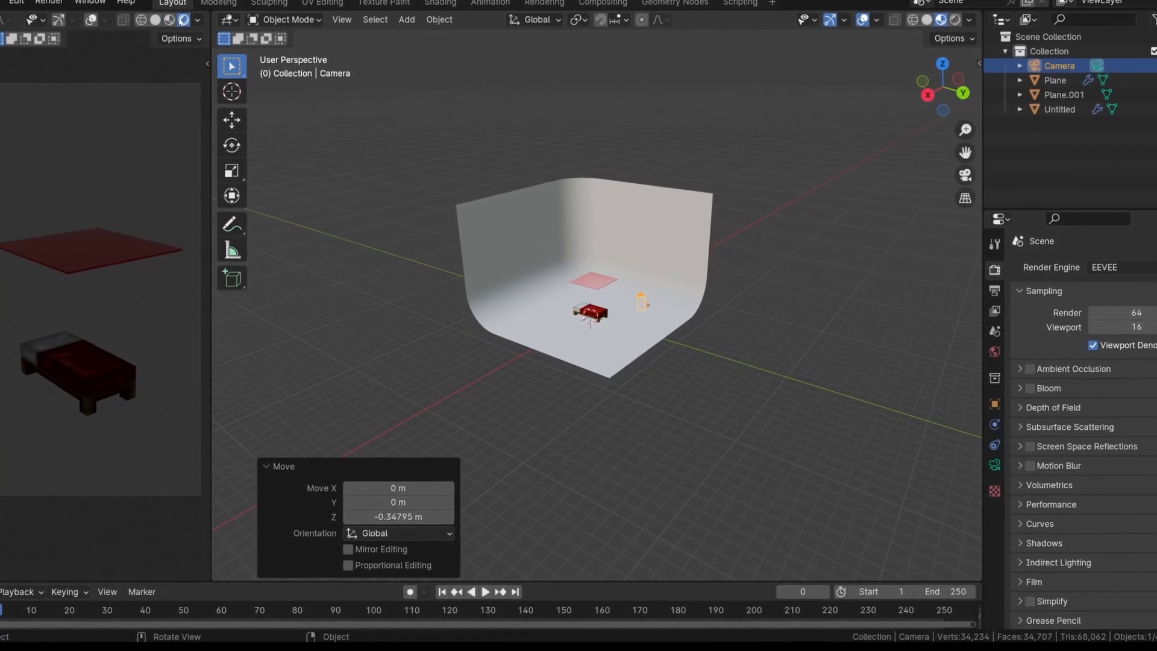
click(1104, 267)
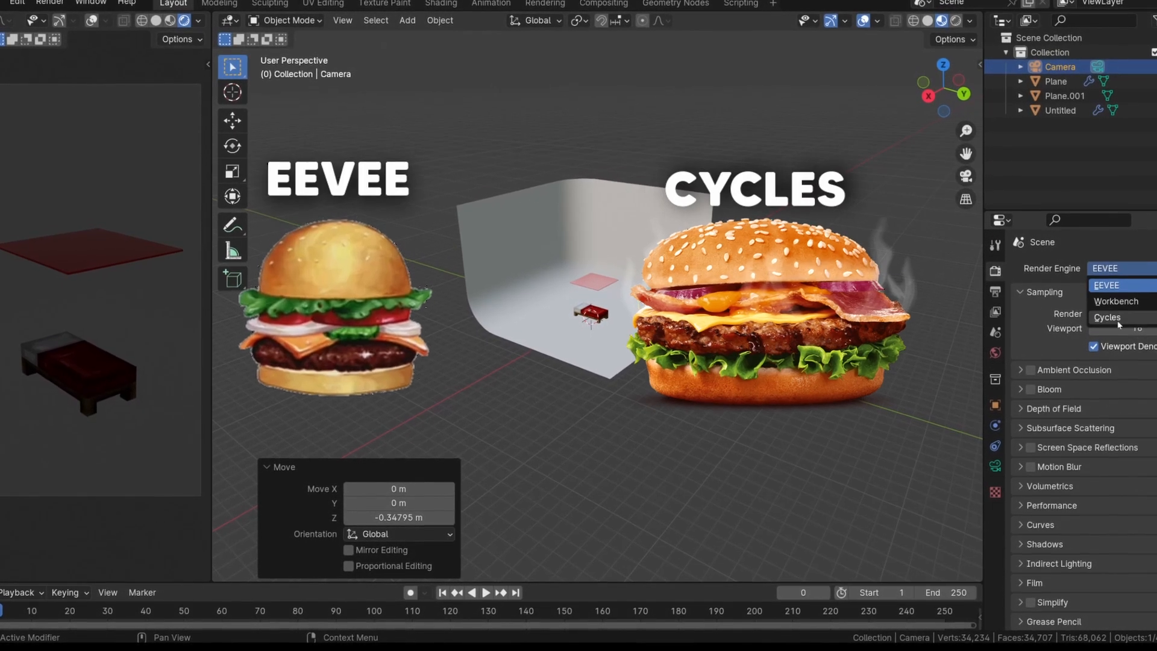
click(1118, 319)
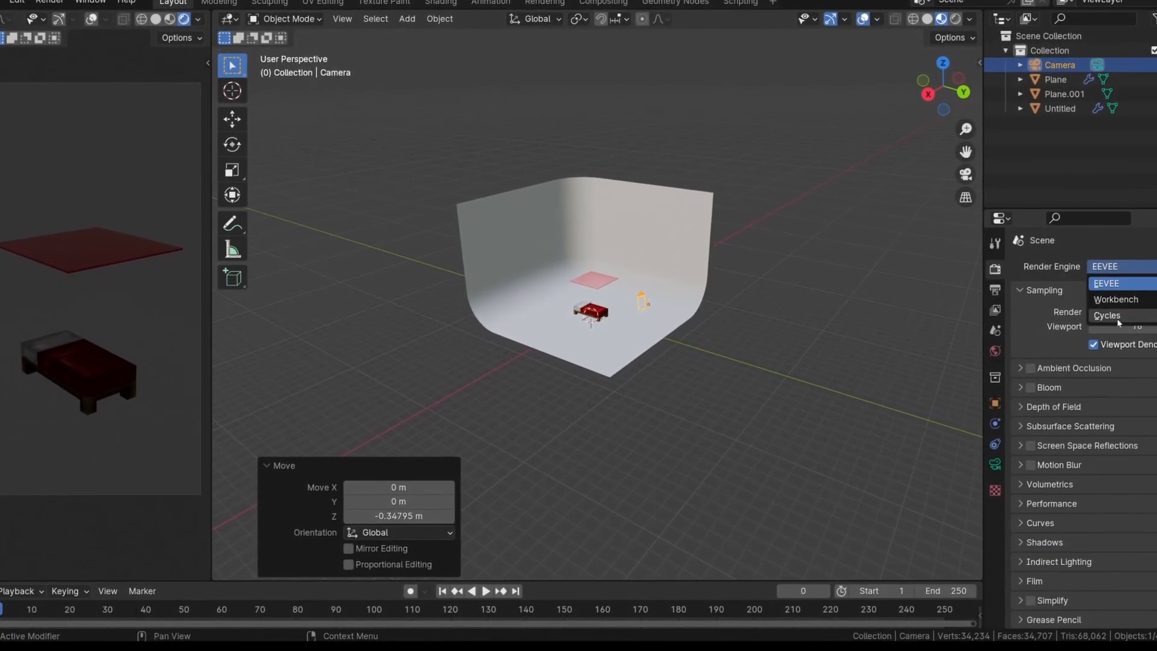
click(1116, 317)
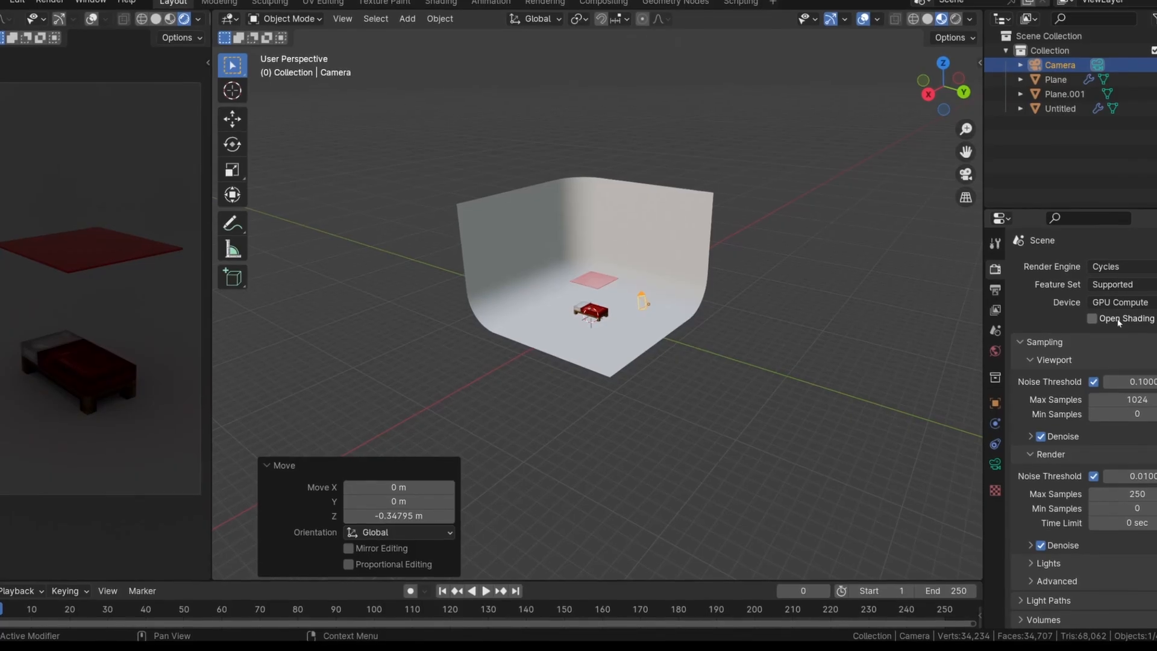
Set the world background strength to 0
click(996, 359)
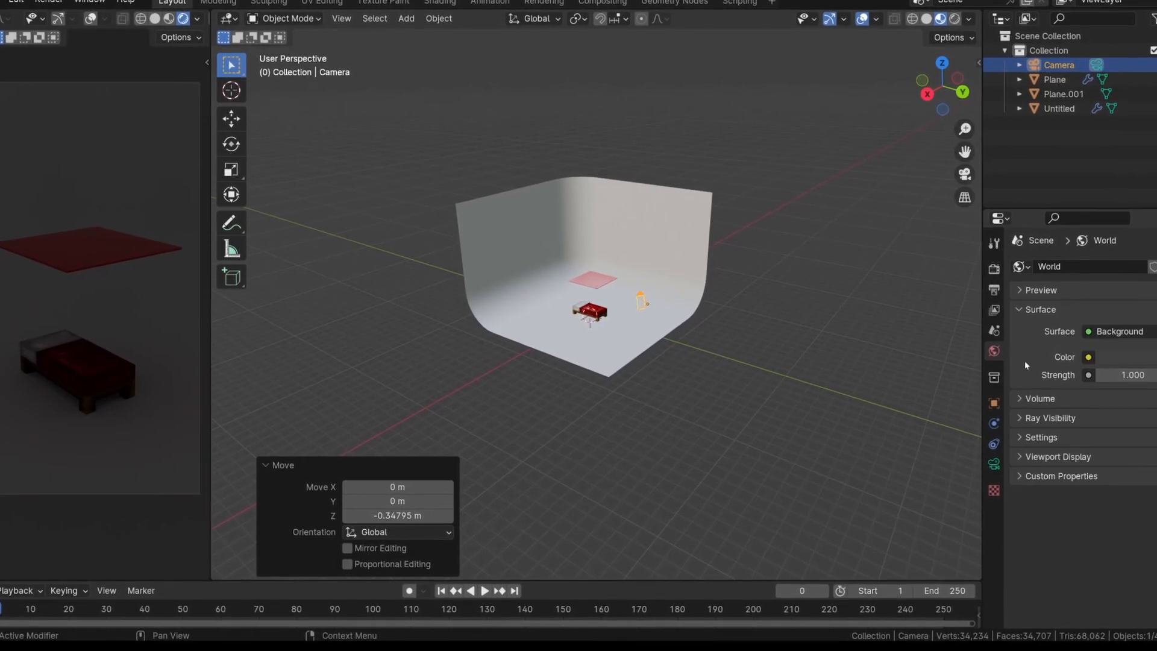
drag(1120, 374, 1155, 373)
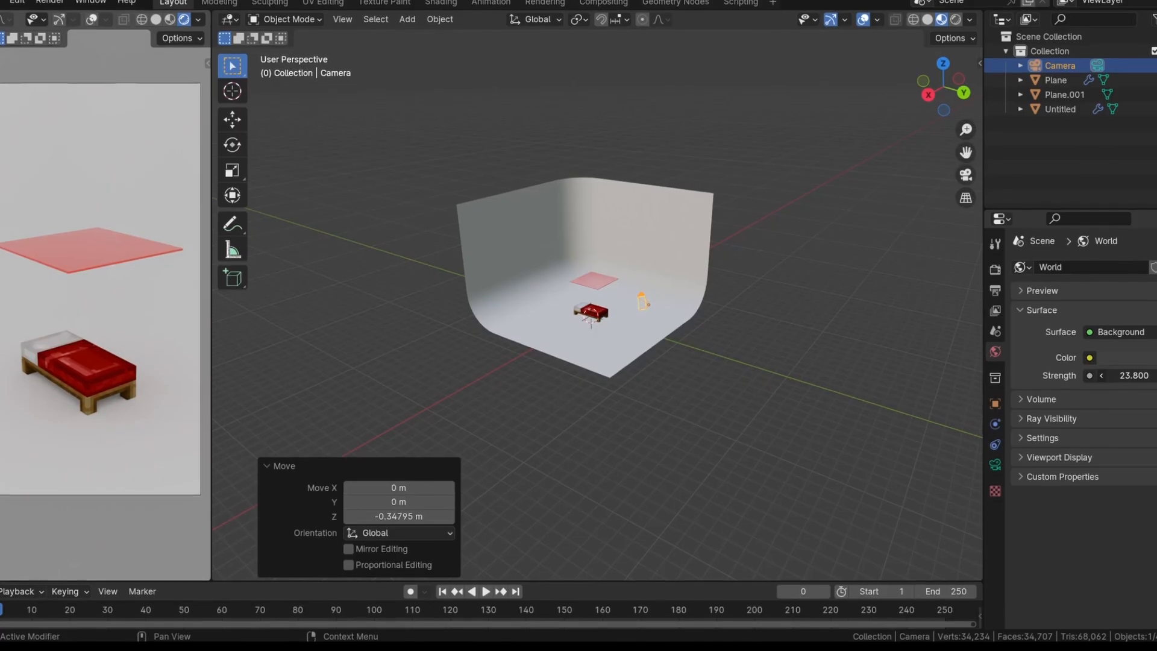
drag(1155, 375, 1108, 375)
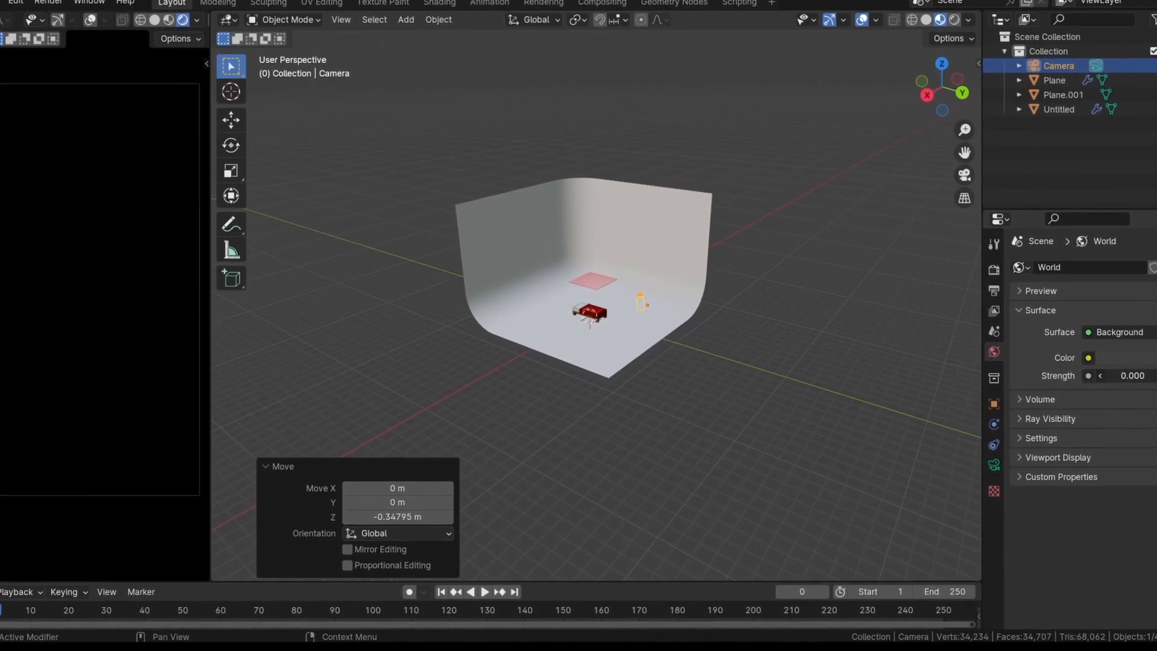
Add an area light about 6.2 m up above the red cloth and scale it up about 2.88 times
scroll(707, 355, up, 4)
key(alt+a)
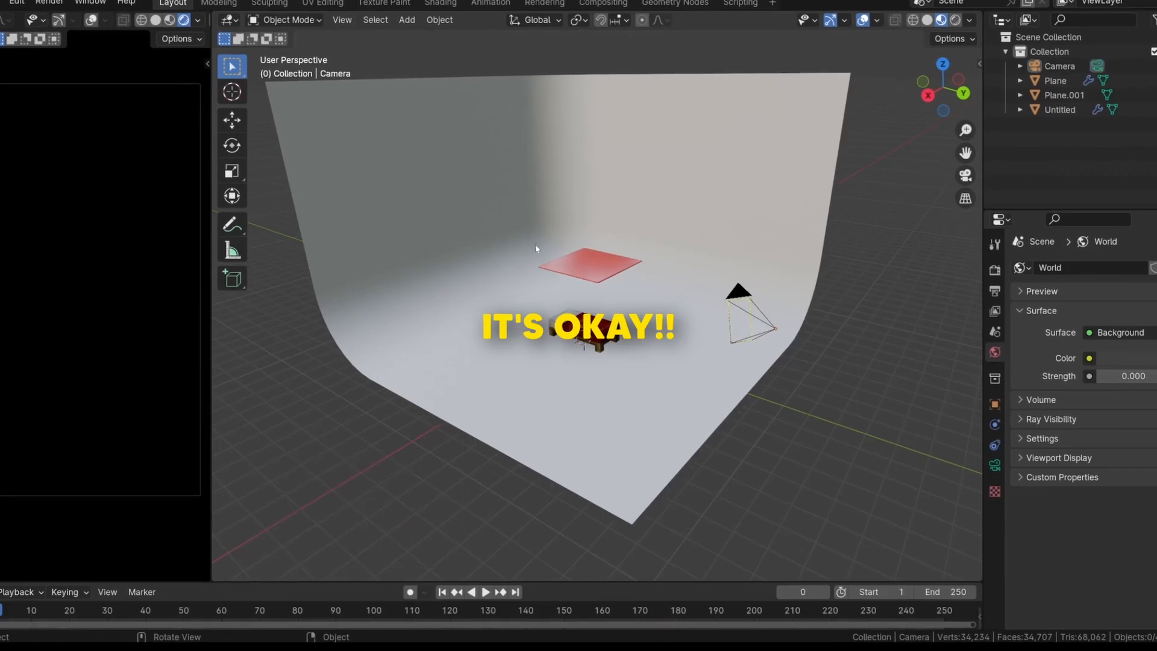
key(shift+a)
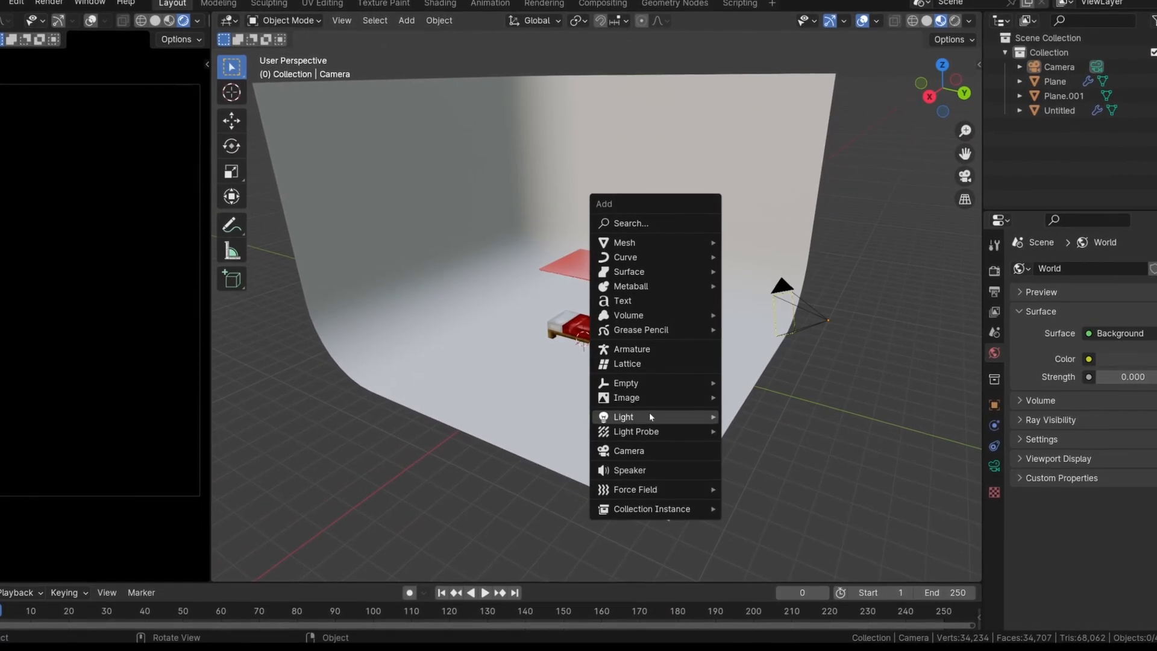
mouse_move(651, 419)
click(808, 462)
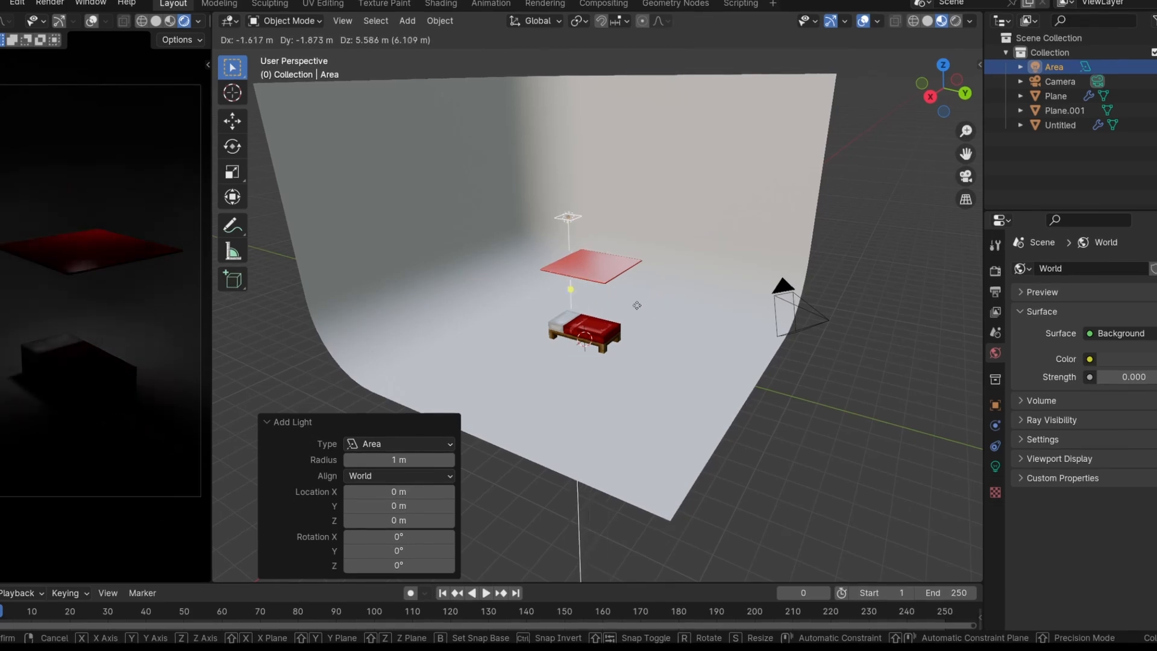
click(663, 291)
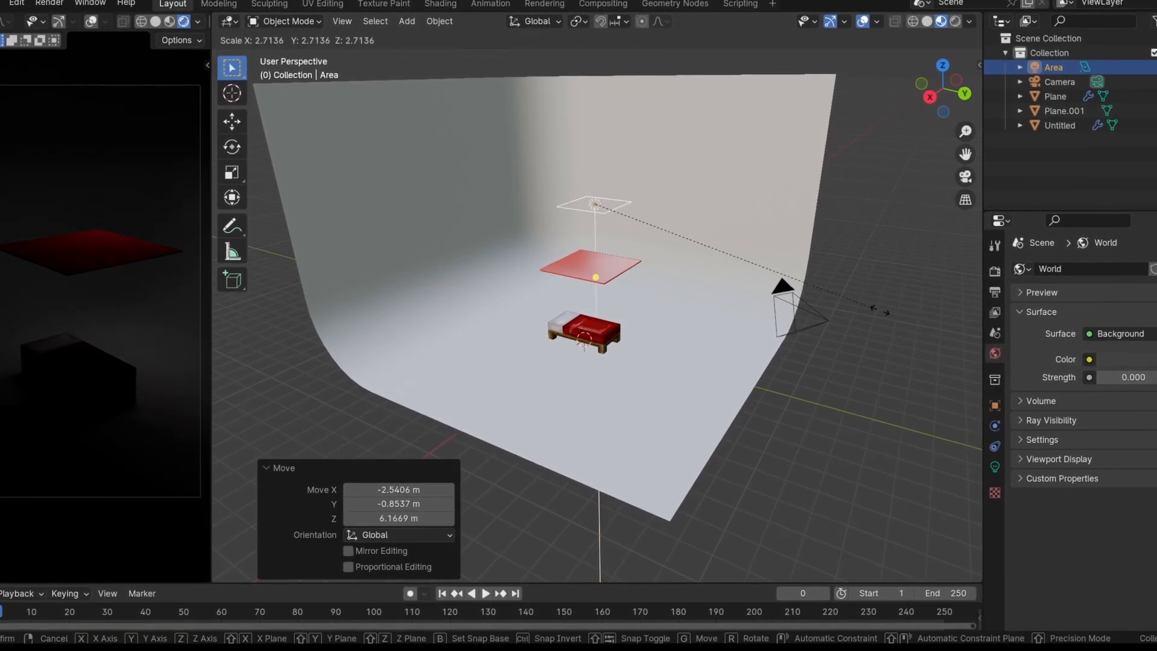
middle_drag(830, 272, 669, 348)
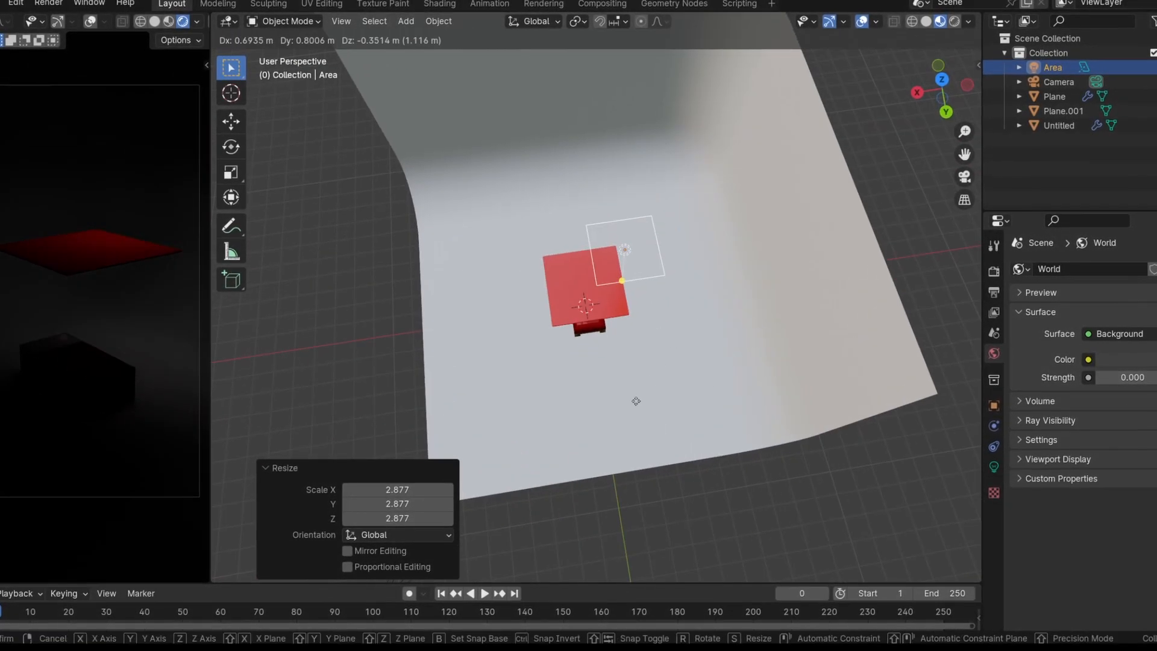
Reposition the area light over the cloth and raise its power to about 93.3 W
middle_drag(645, 400, 822, 317)
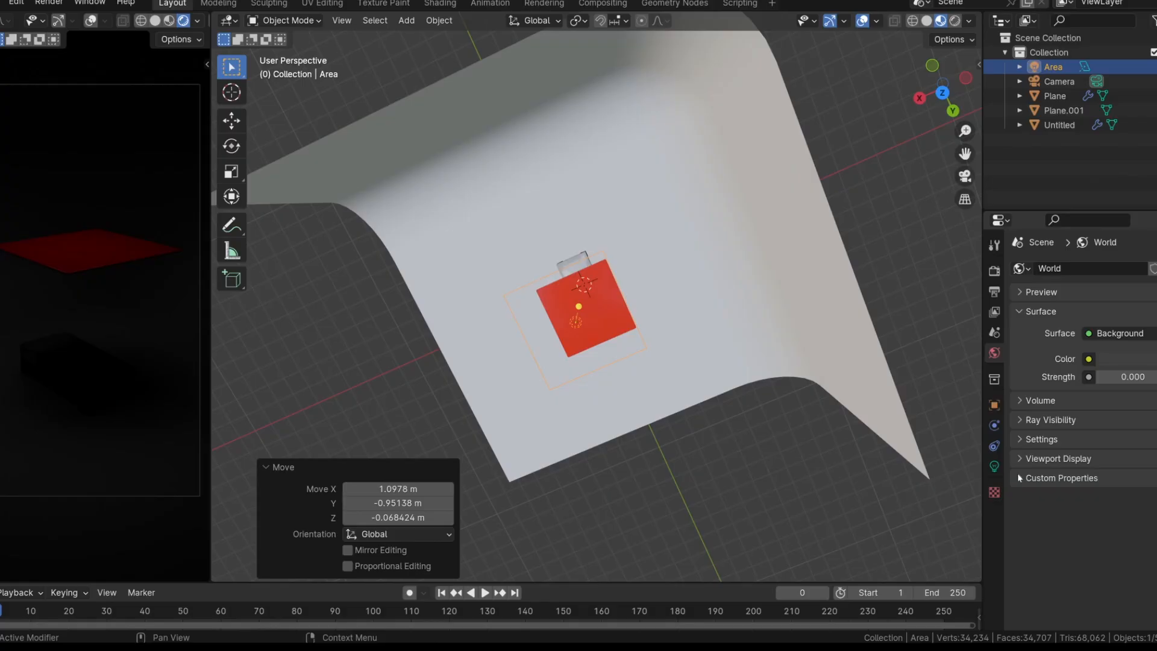
click(995, 466)
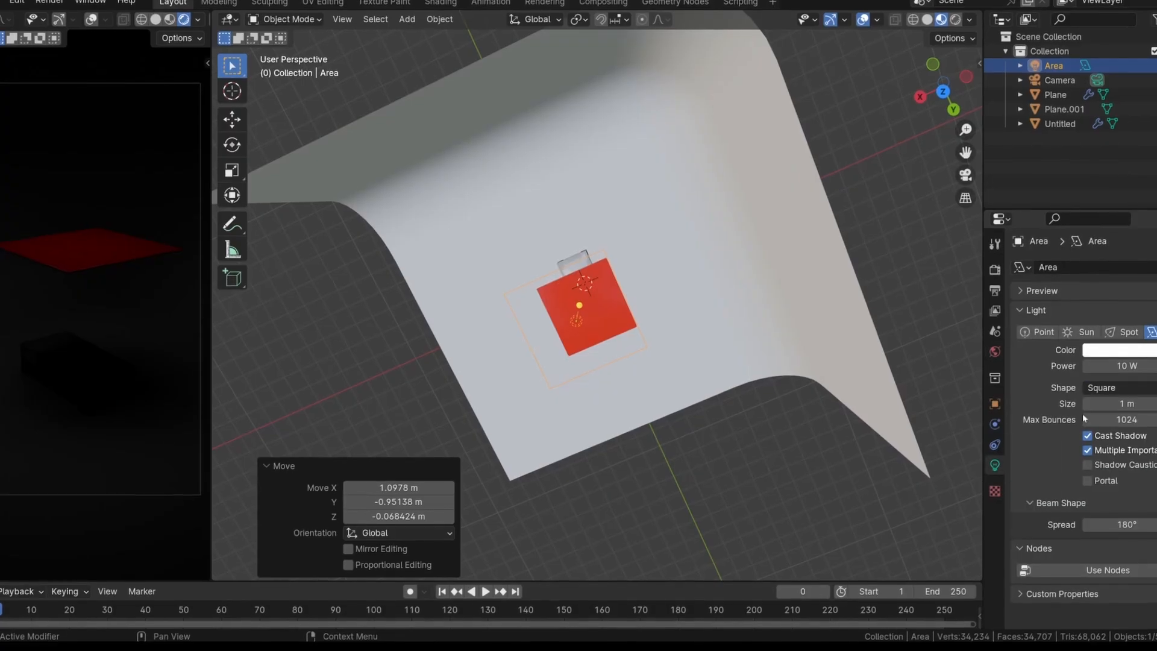
drag(1126, 368, 1144, 367)
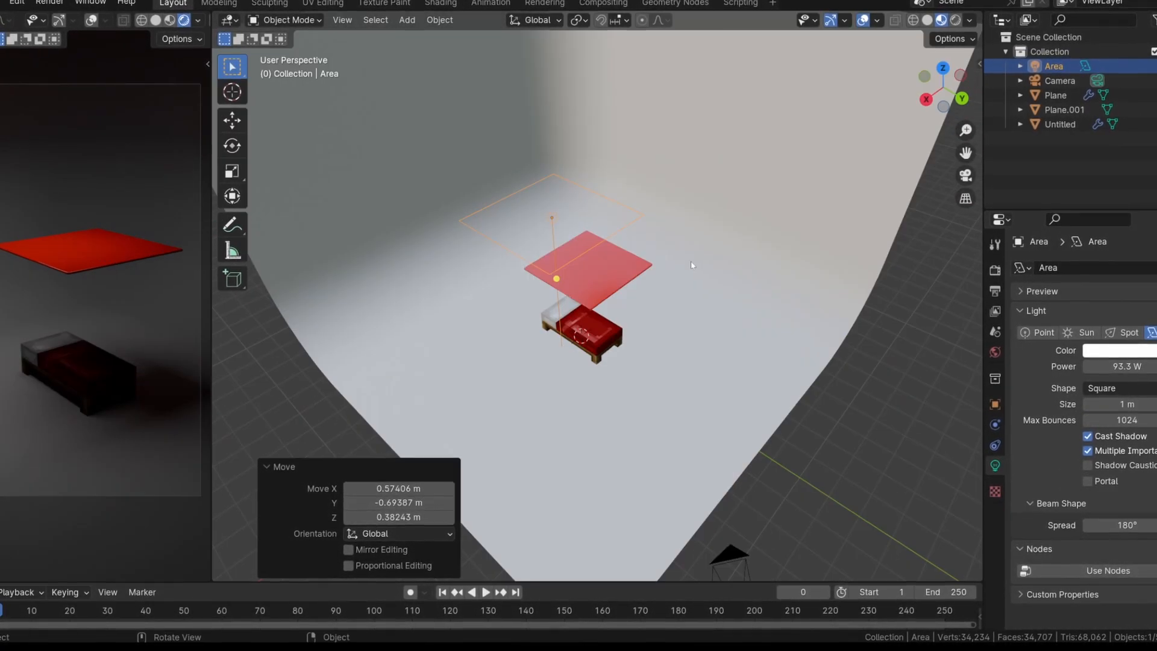
Add a second, enlarged area light on the open side of the scene, aim it at the bed and give it about 193 W
key(shift+a)
mouse_move(715, 269)
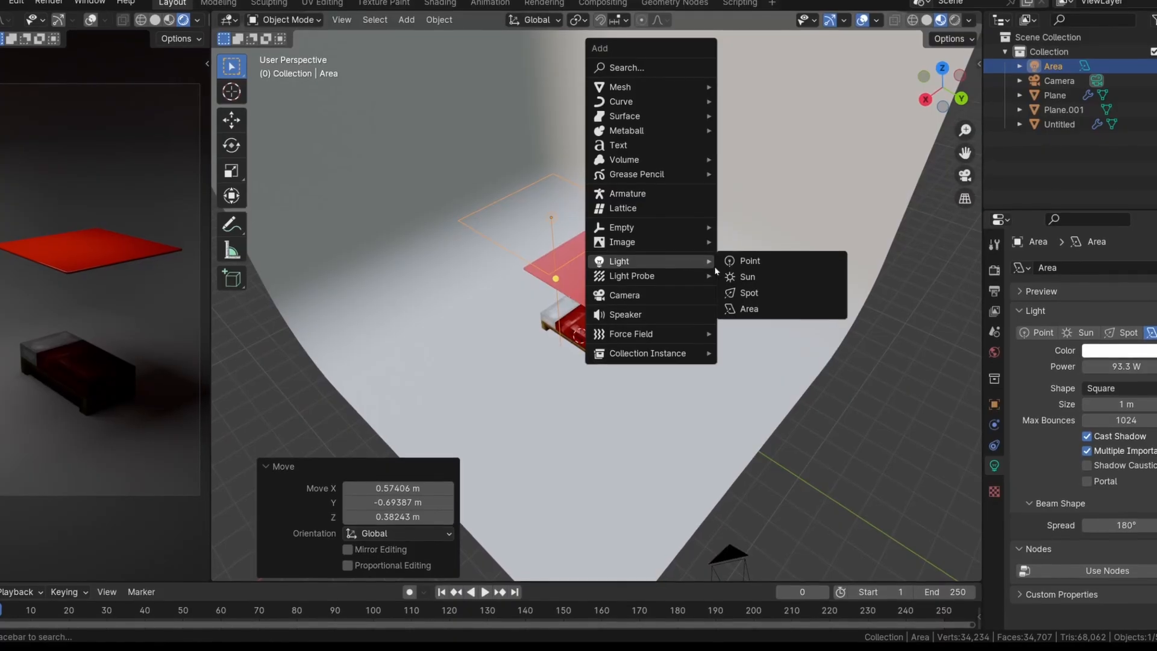
click(749, 308)
mouse_move(753, 317)
middle_down()
mouse_move(717, 326)
mouse_move(745, 324)
mouse_move(732, 321)
middle_up()
key(g)
click(902, 237)
middle_drag(902, 246, 727, 227)
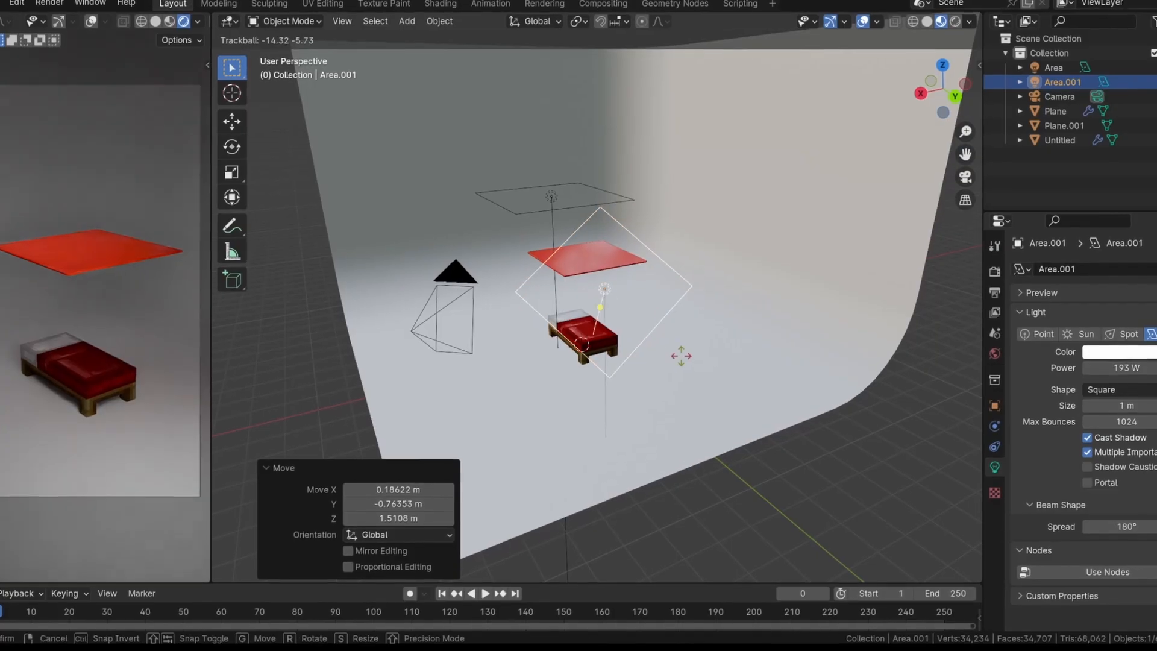
click(937, 336)
Give the backdrop a new material with a light blue base color and a roughness of 1.0, and save the file
click(997, 528)
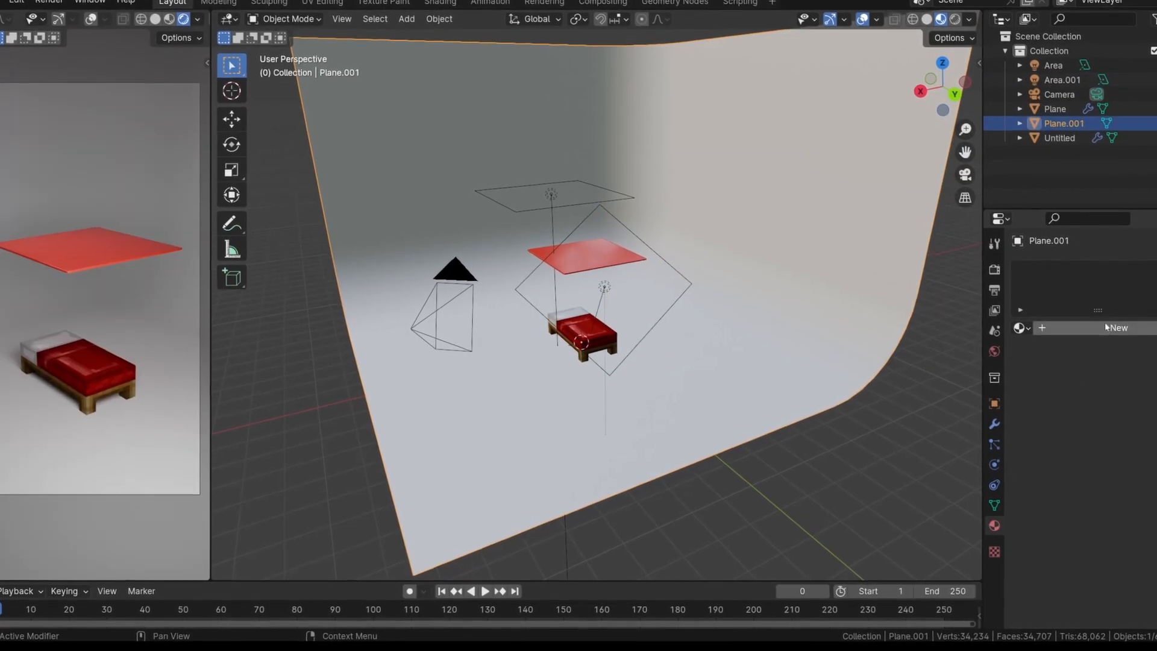
click(1135, 420)
mouse_move(1086, 268)
mouse_down()
mouse_move(1051, 230)
mouse_move(1055, 248)
mouse_move(1097, 228)
mouse_up()
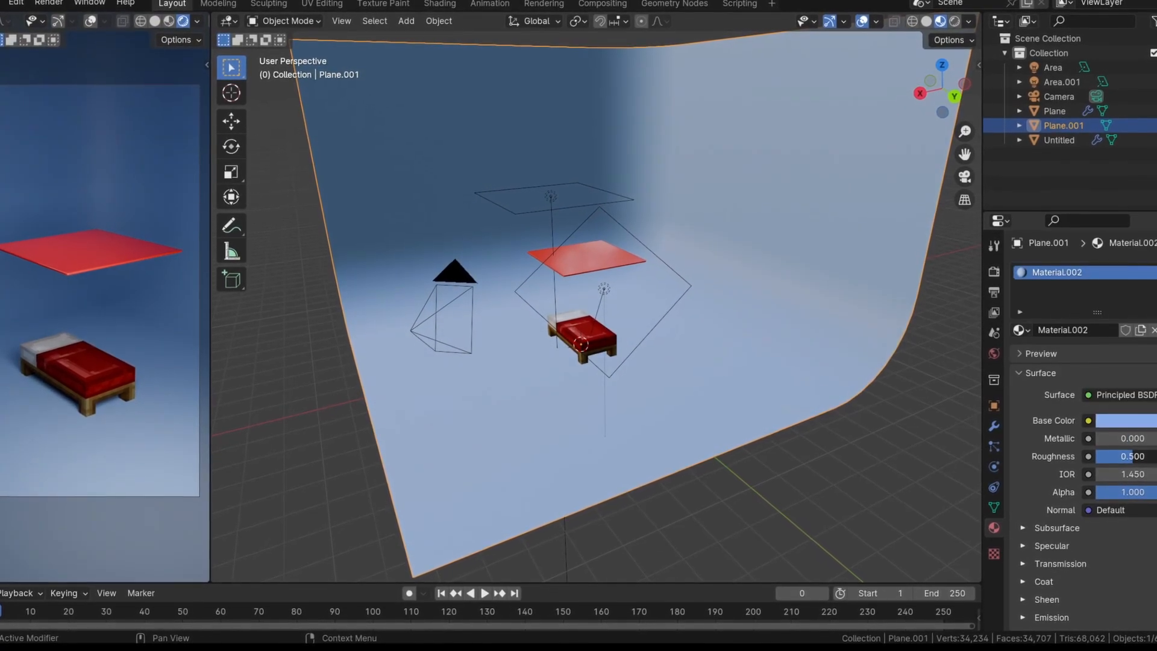
mouse_move(1154, 454)
mouse_down()
mouse_move(1106, 454)
mouse_move(1156, 454)
mouse_up()
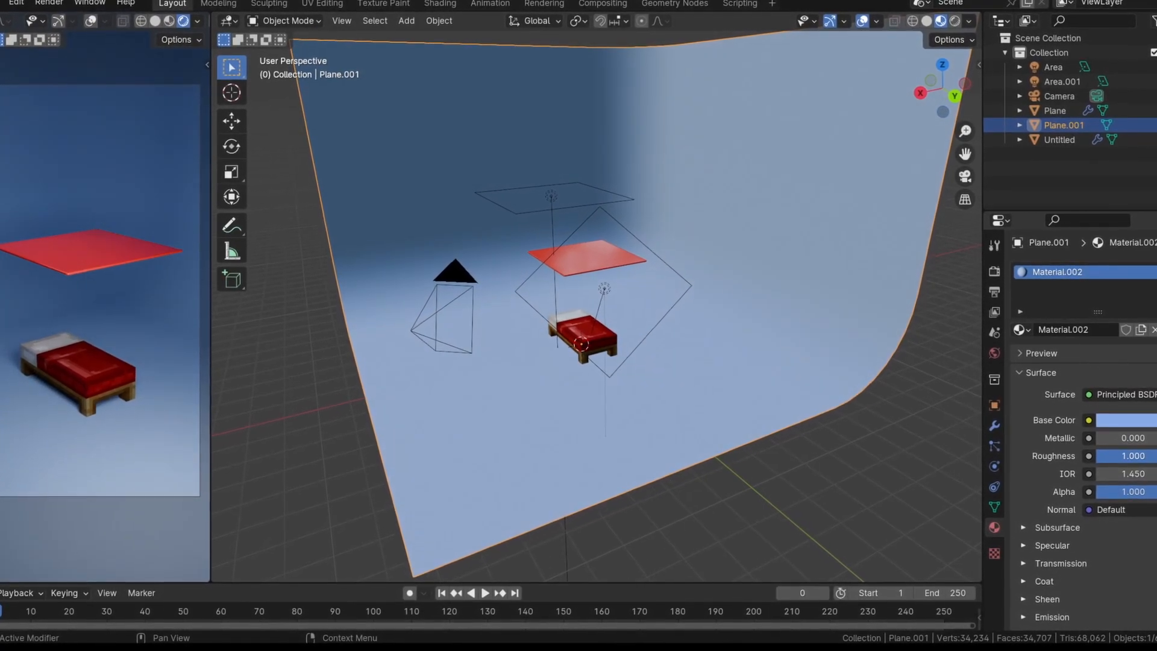
key(ctrl+s)
Add a third area light about 3.3 m up behind the cloth, rotate it towards the scene and scale it about 3.37 times
middle_drag(760, 409, 713, 460)
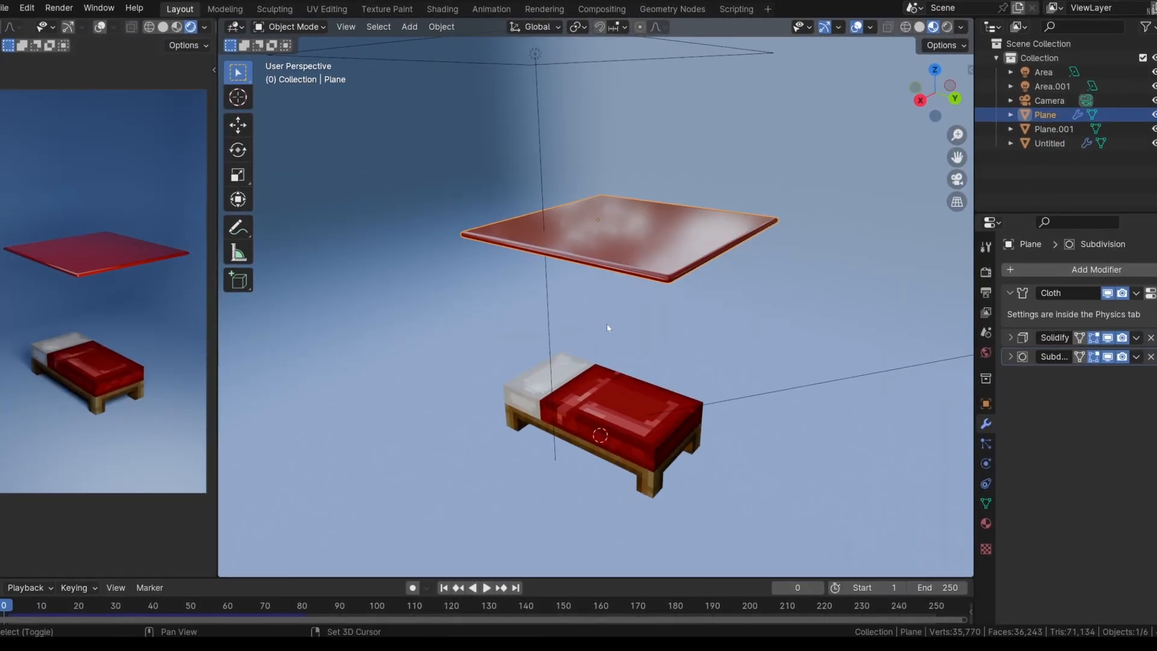
key(shift+a)
mouse_move(609, 328)
click(685, 366)
scroll(545, 316, down, 5)
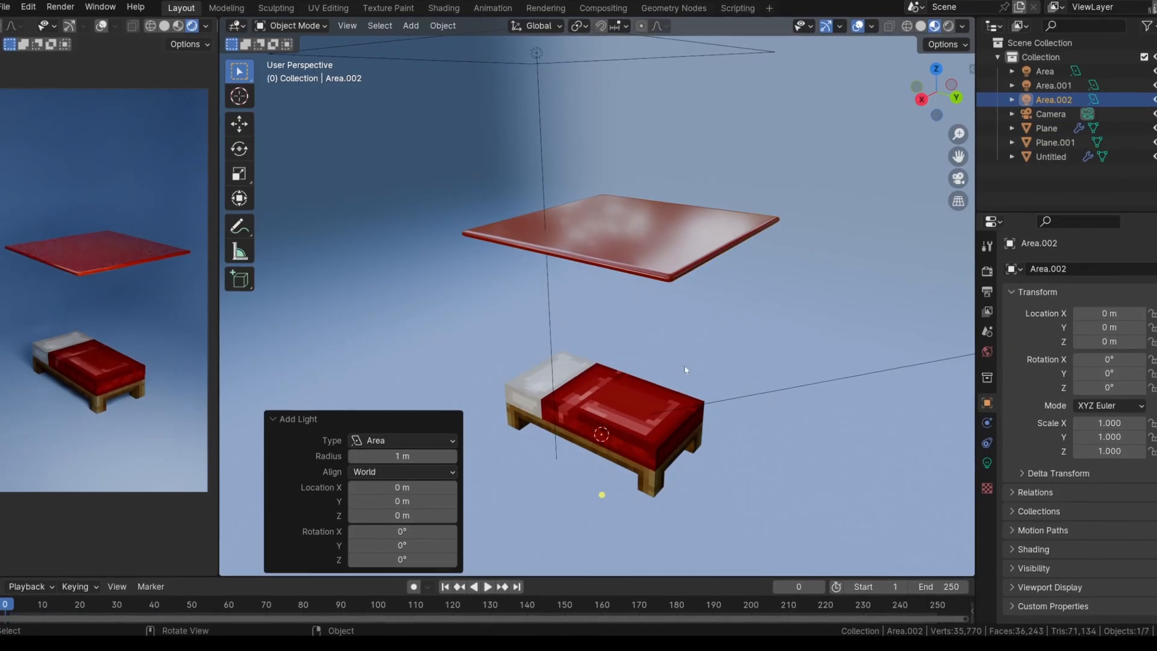
middle_drag(581, 350, 620, 353)
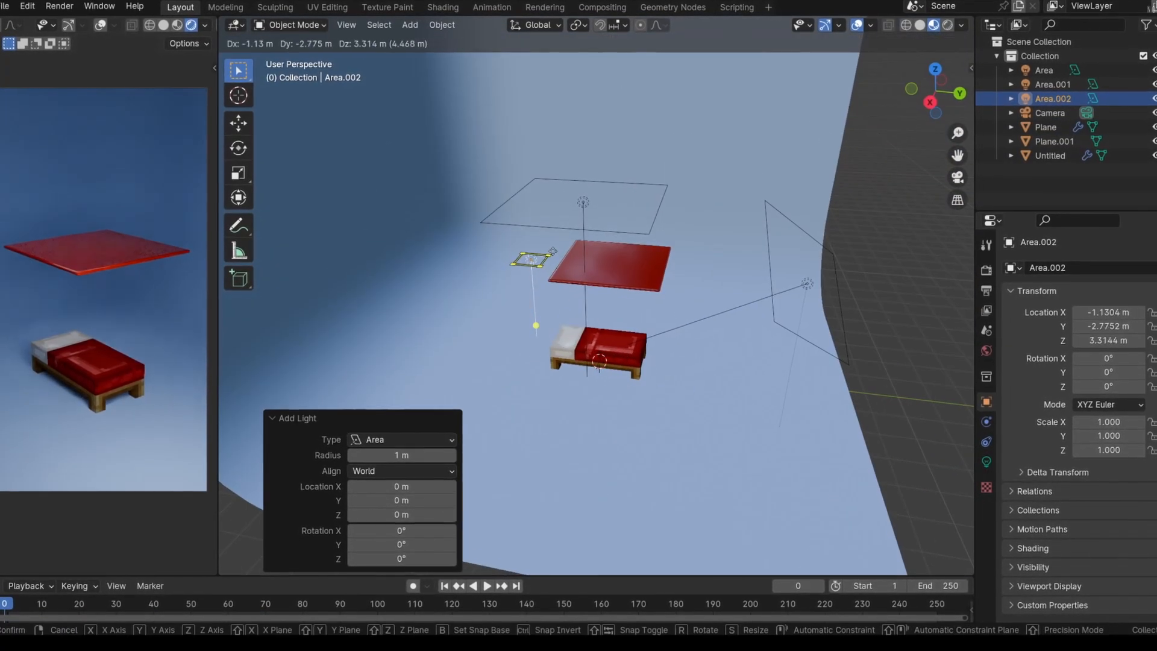
click(554, 252)
middle_drag(554, 252, 629, 412)
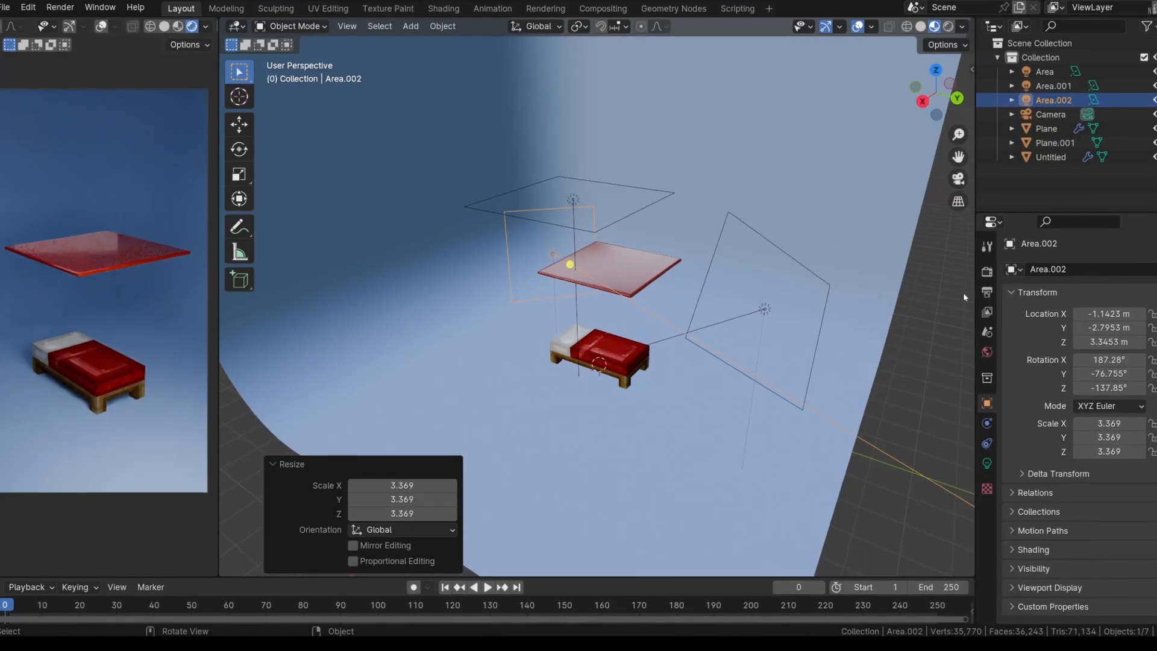
Set the third area light's power to about 129.7 W, move it back from the cloth and rotate it about 16.9° around Z
middle_drag(667, 317, 625, 306)
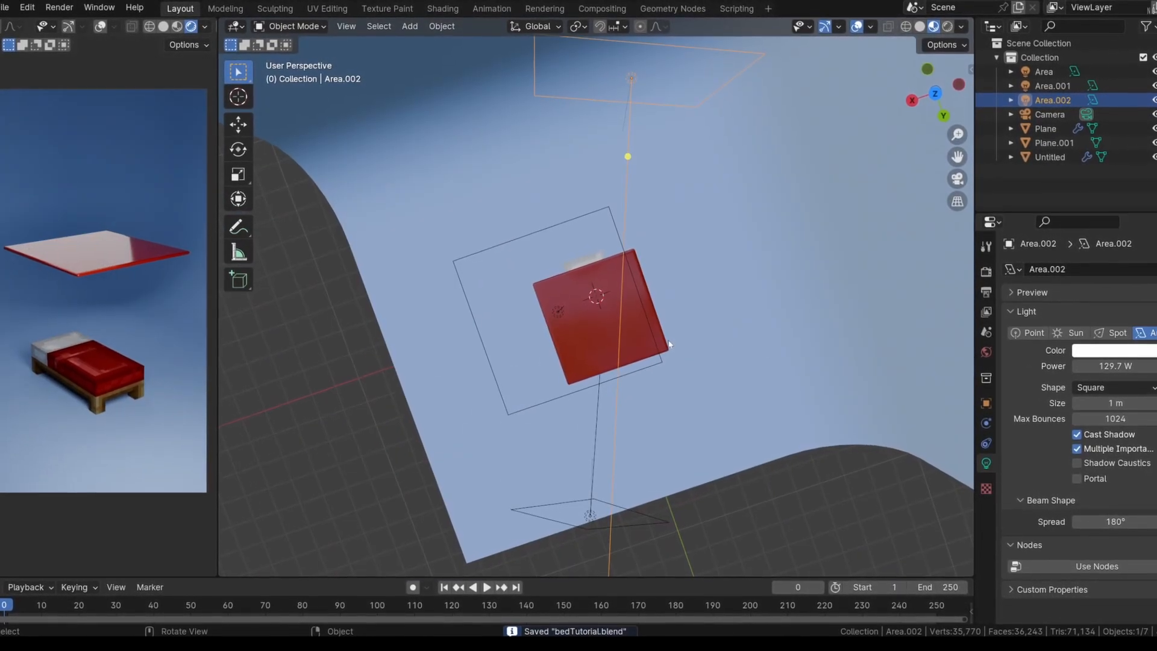
middle_drag(665, 349, 681, 362)
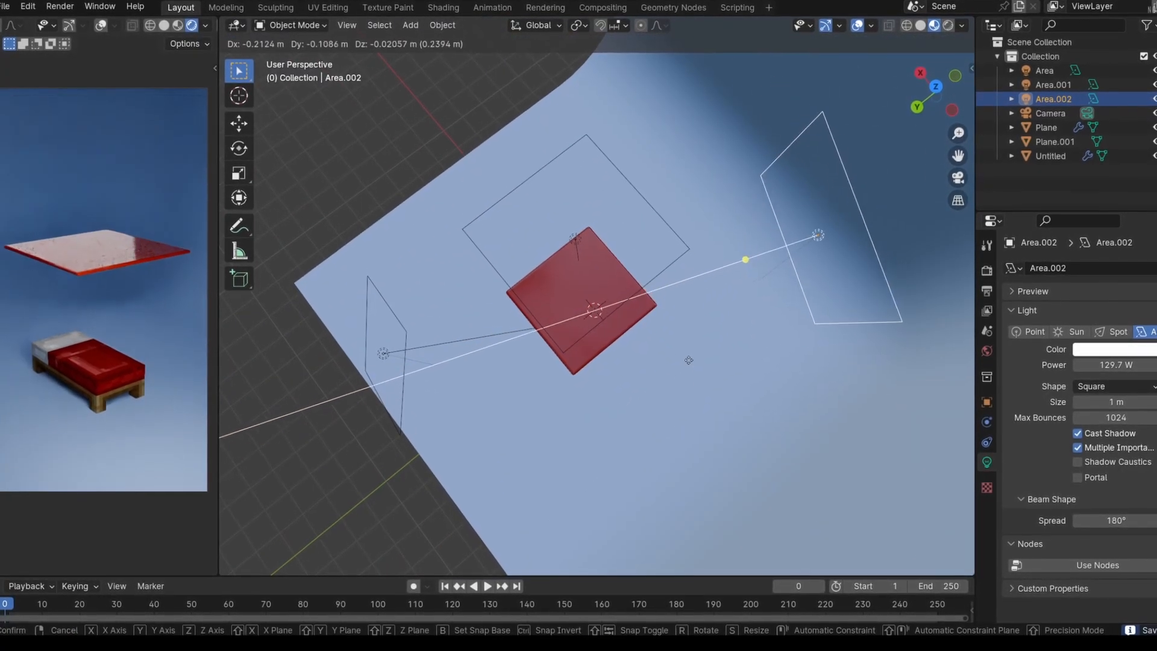
middle_drag(591, 396, 633, 314)
key(r)
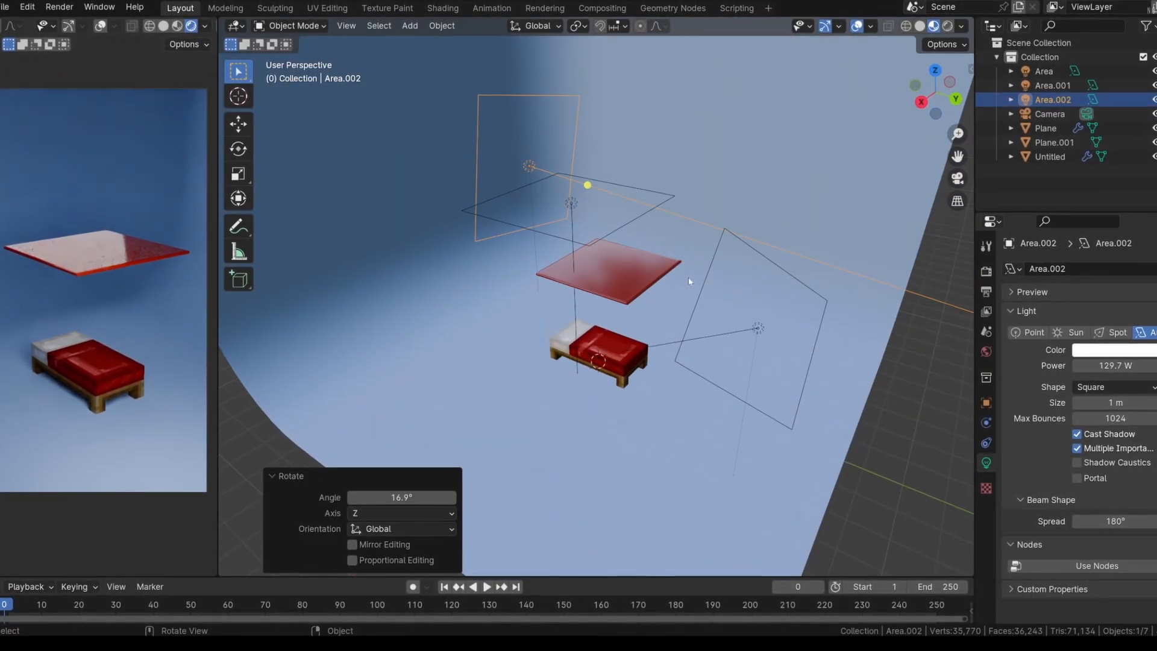
Move the third area light about 2.46 m along X, -1.39 m along Y and -0.5 m along Z, and save the file
middle_drag(688, 276, 681, 331)
key(g)
click(597, 414)
key(ctrl+s)
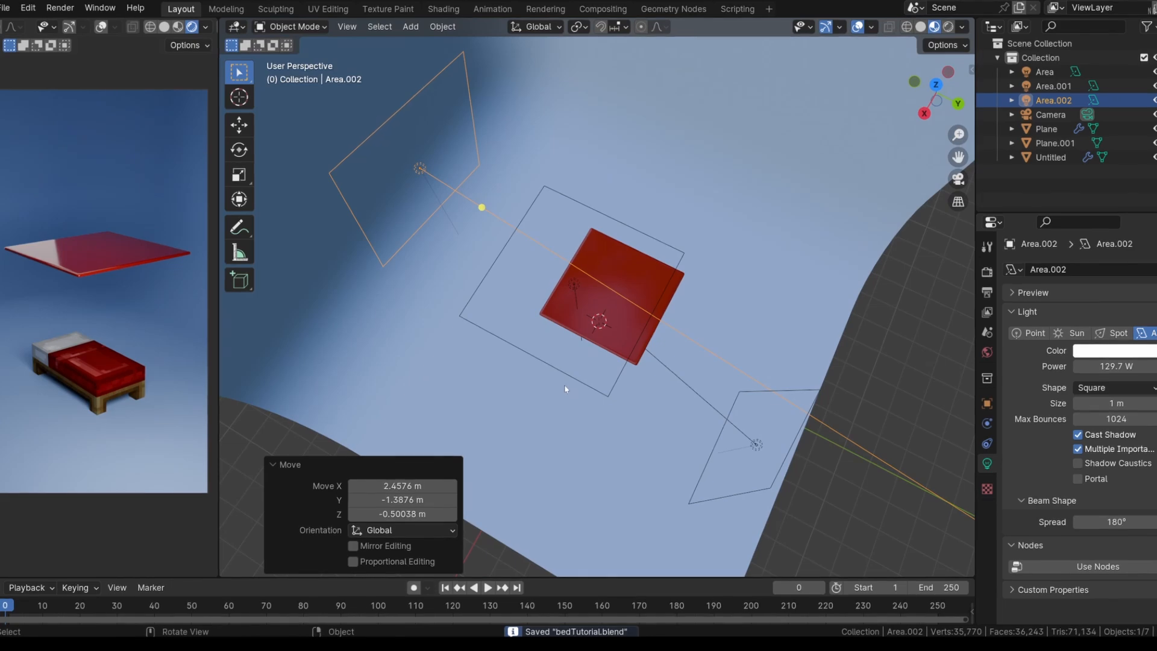
middle_drag(566, 387, 548, 240)
scroll(592, 357, up, 4)
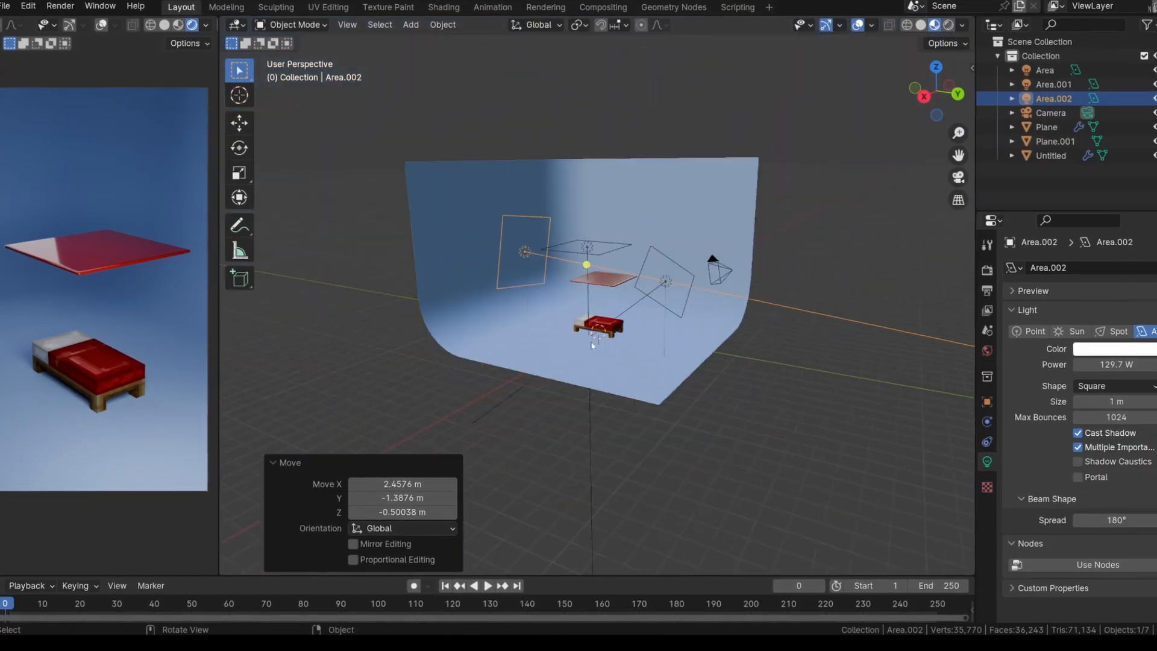
Check the output resolution, frame rate, frame range and file format settings, and browse for the output folder
middle_drag(426, 396, 519, 417)
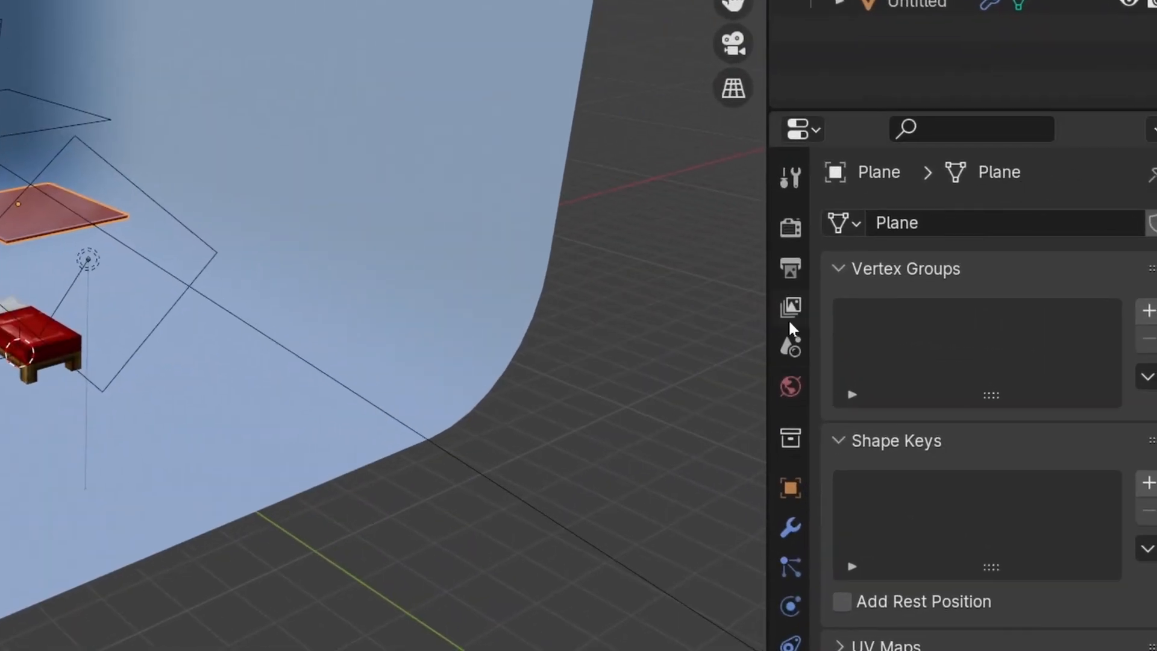
click(986, 294)
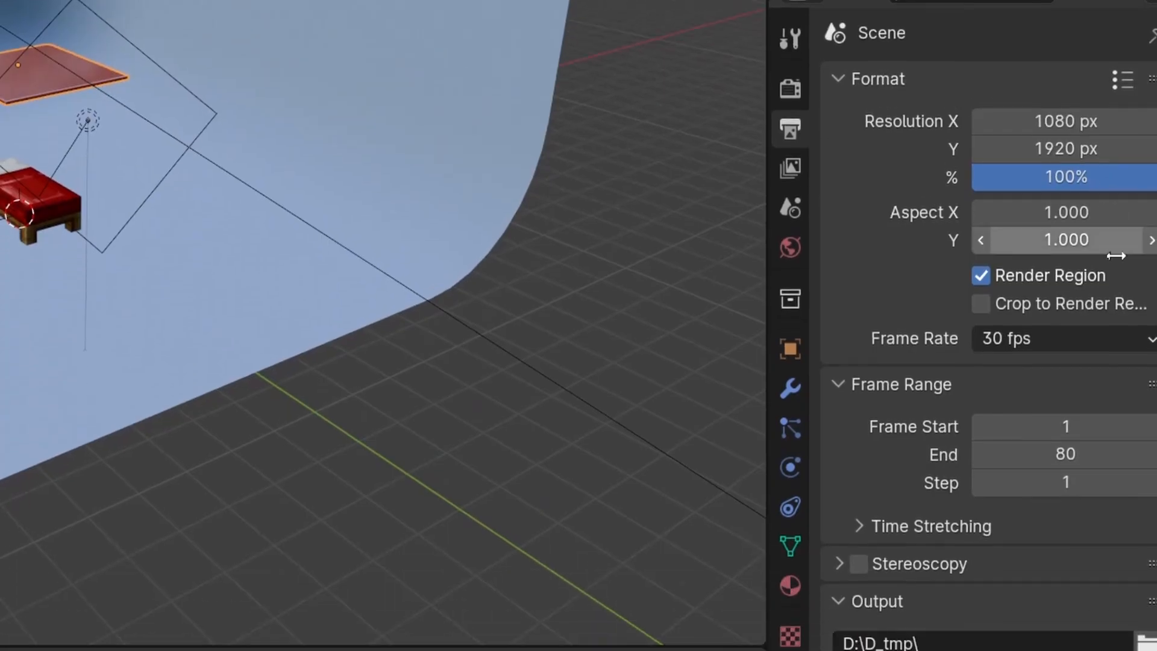
scroll(1054, 307, down, 5)
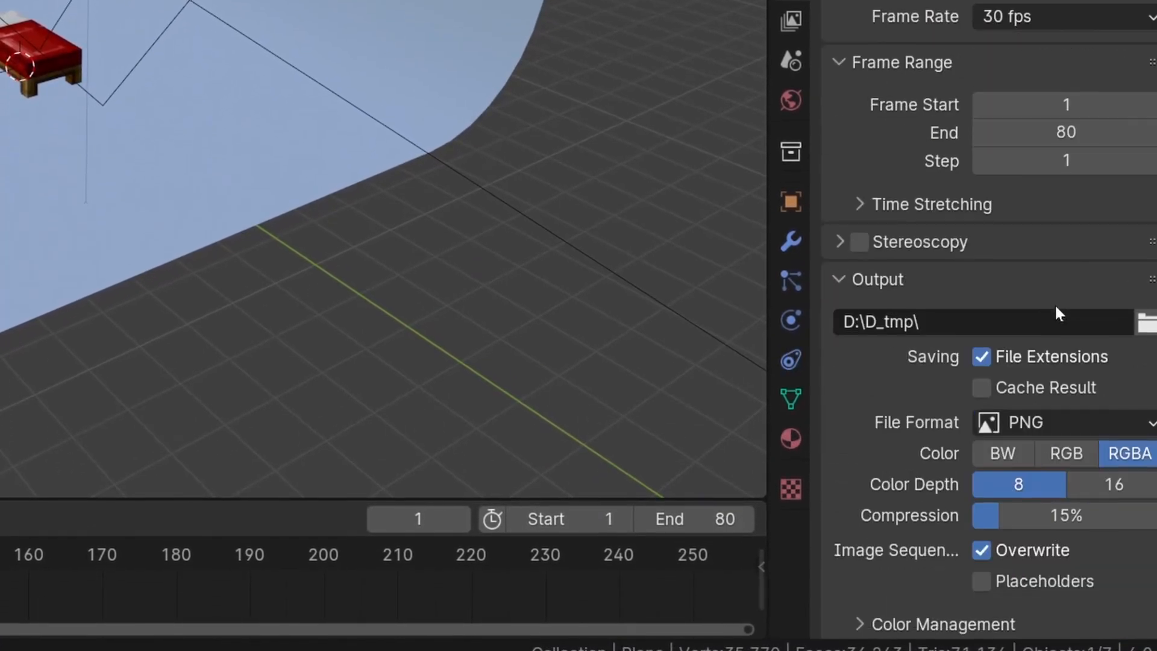
click(1145, 324)
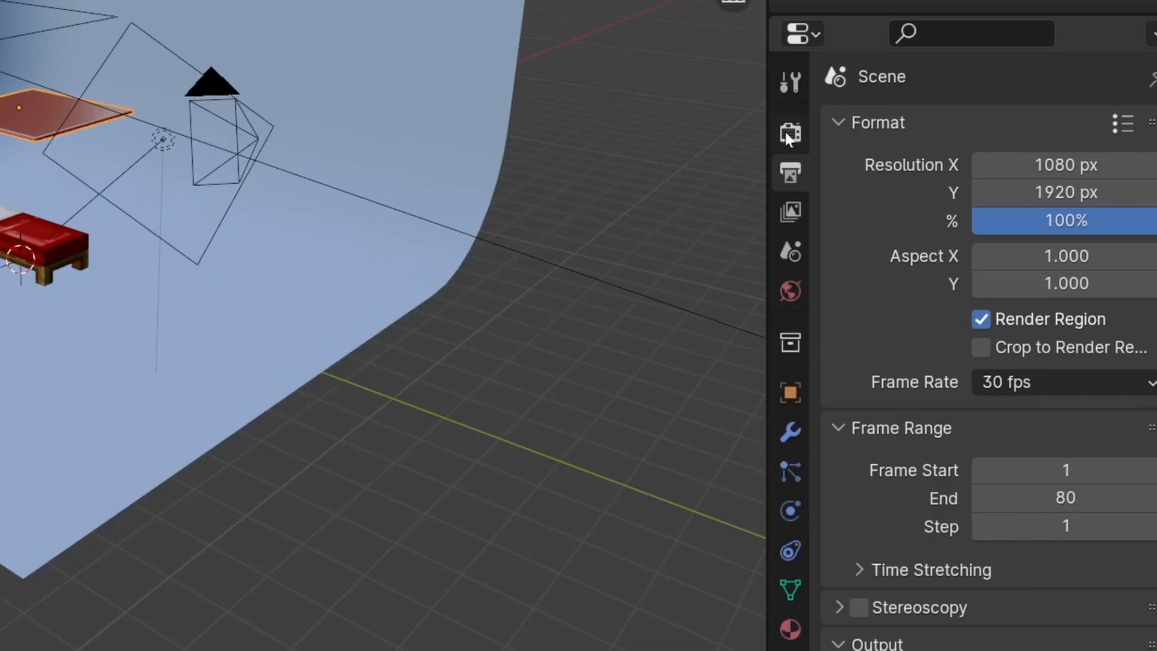
Set the Cycles render device to GPU Compute in the render properties
click(787, 136)
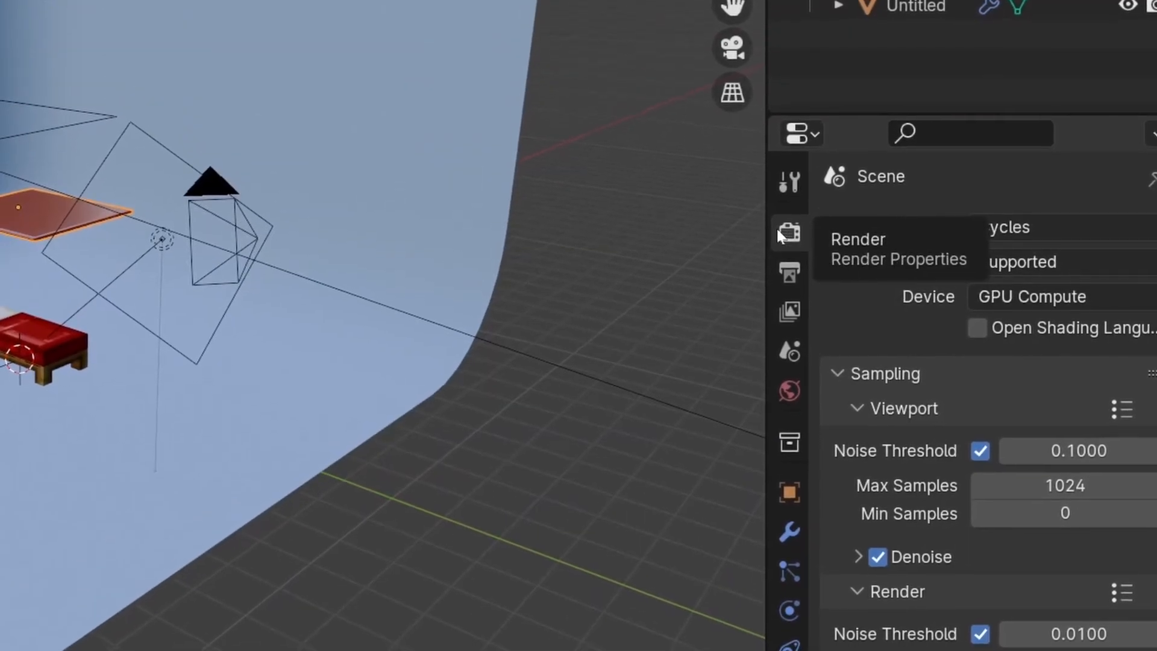
click(1053, 299)
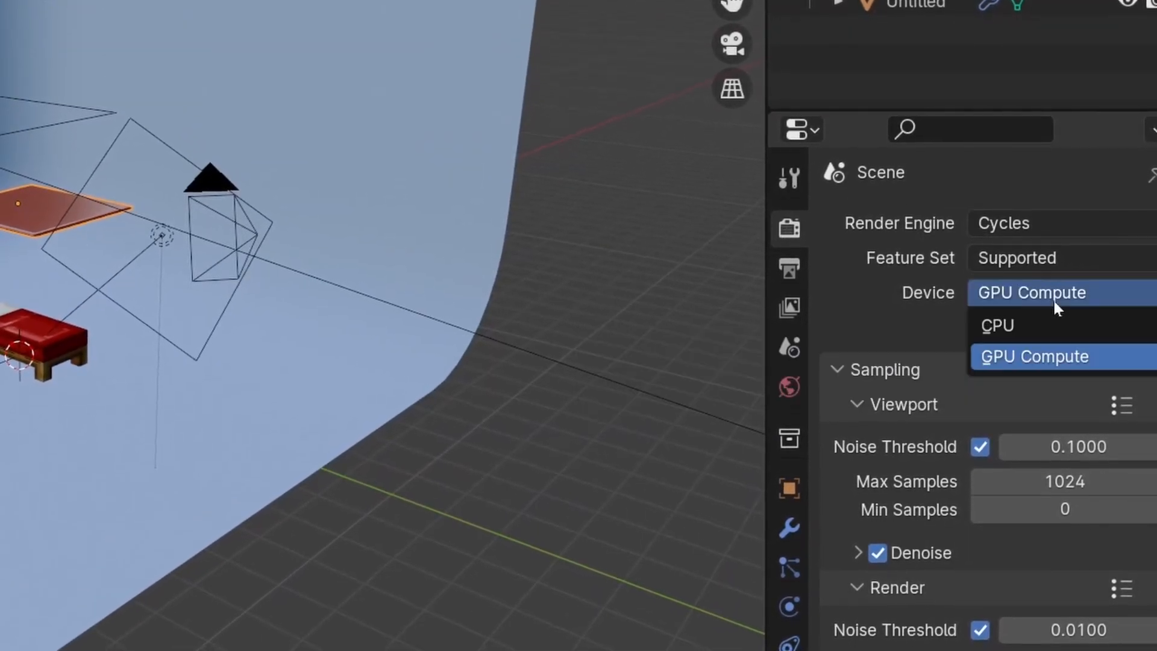
click(1028, 350)
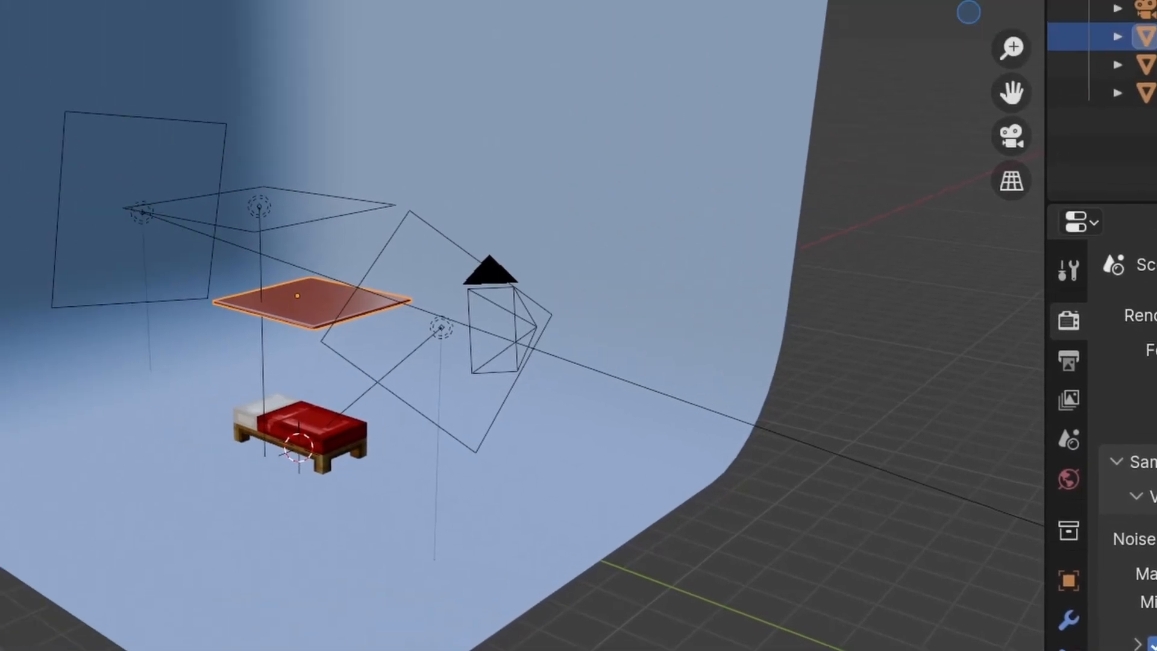
Check in the system preferences that Cycles uses OptiX with both NVIDIA GeForce RTX 4080 SUPER devices enabled
click(111, 13)
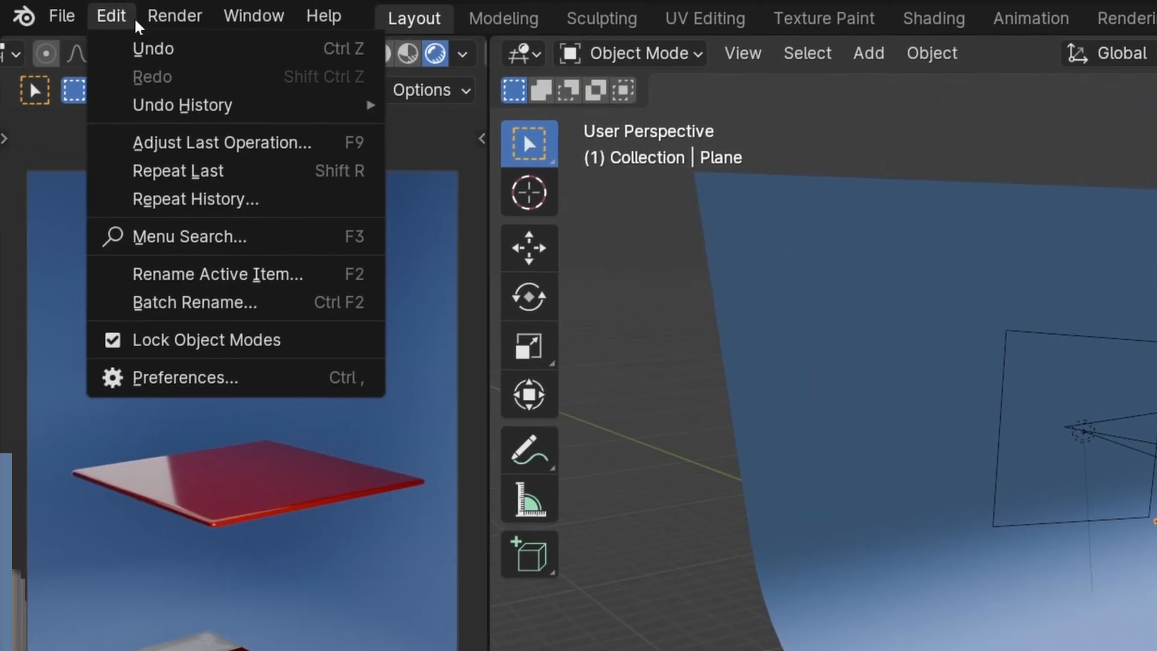
click(215, 376)
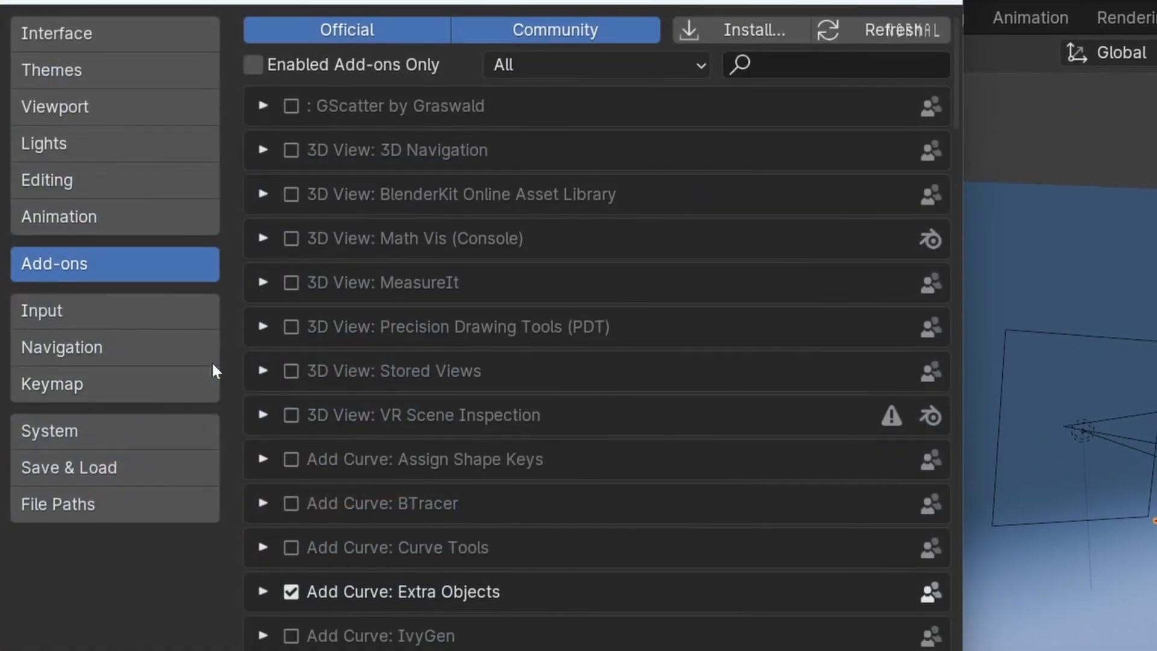
click(84, 429)
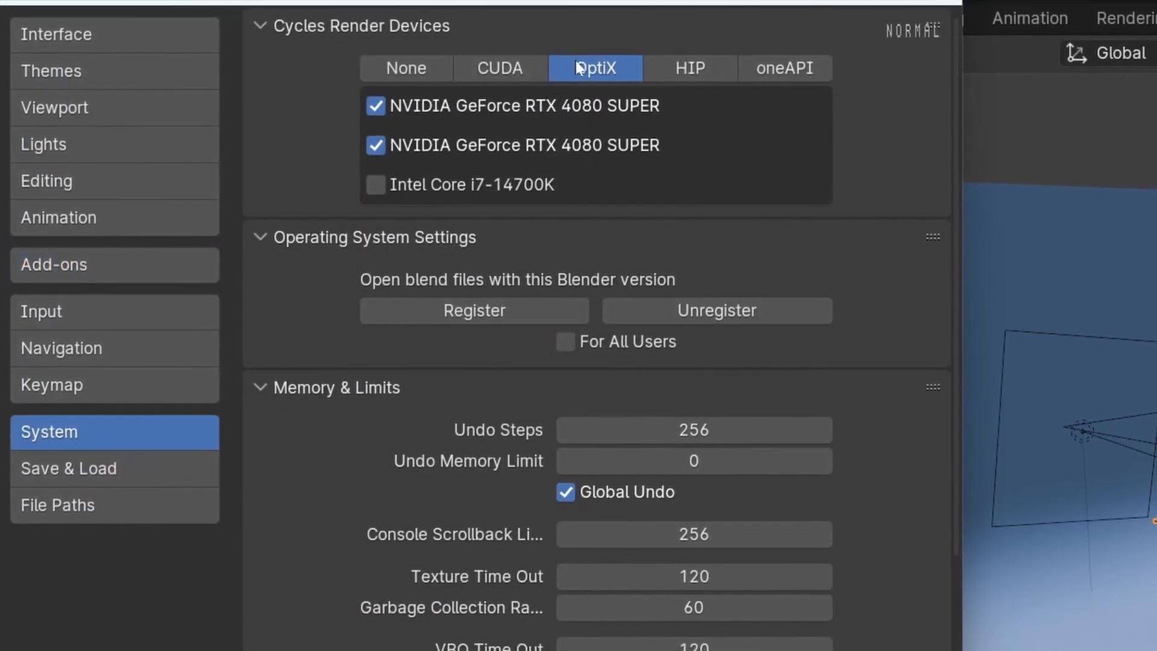
click(377, 106)
click(378, 106)
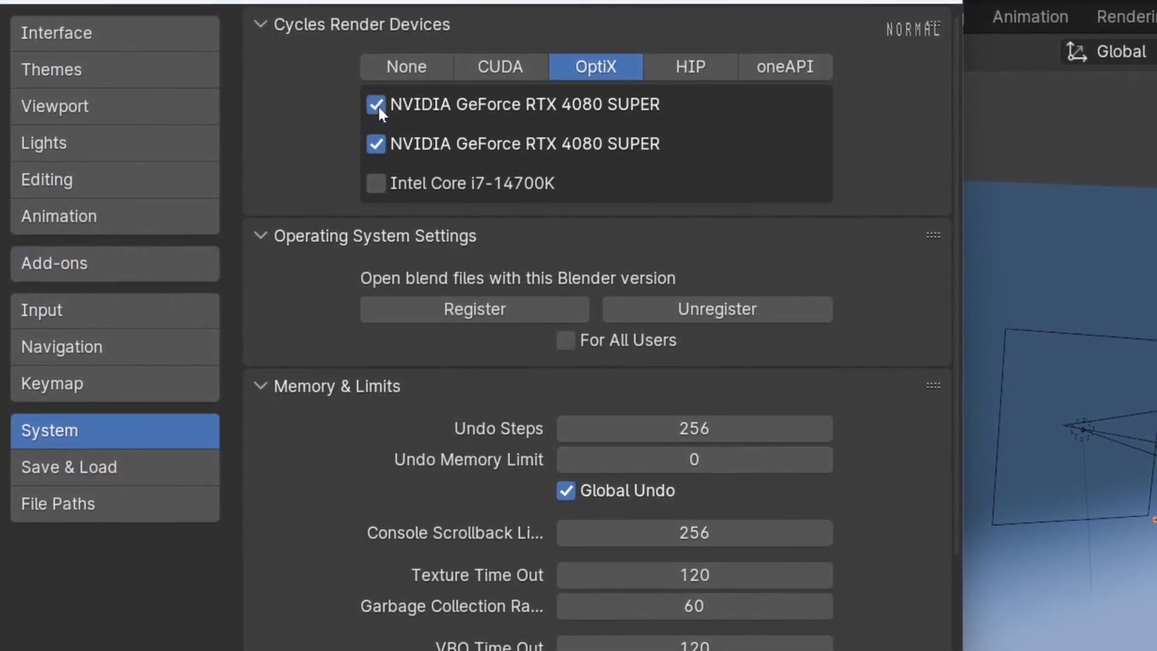
click(376, 145)
click(377, 144)
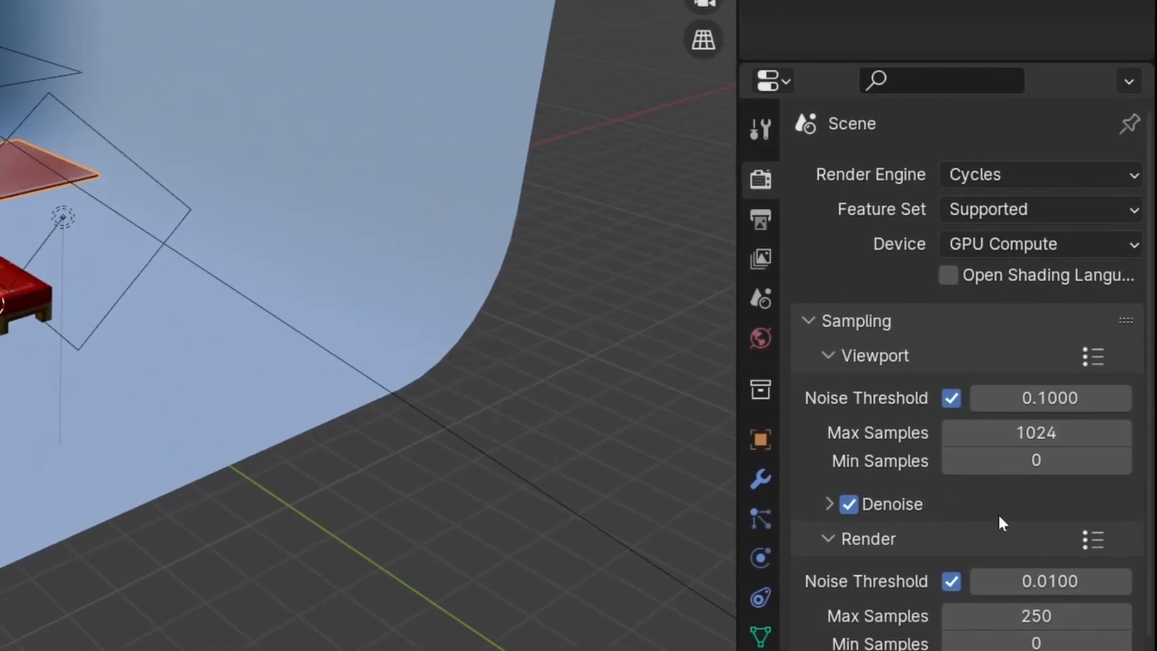
Set the maximum samples for the final render to 200
scroll(937, 557, down, 1)
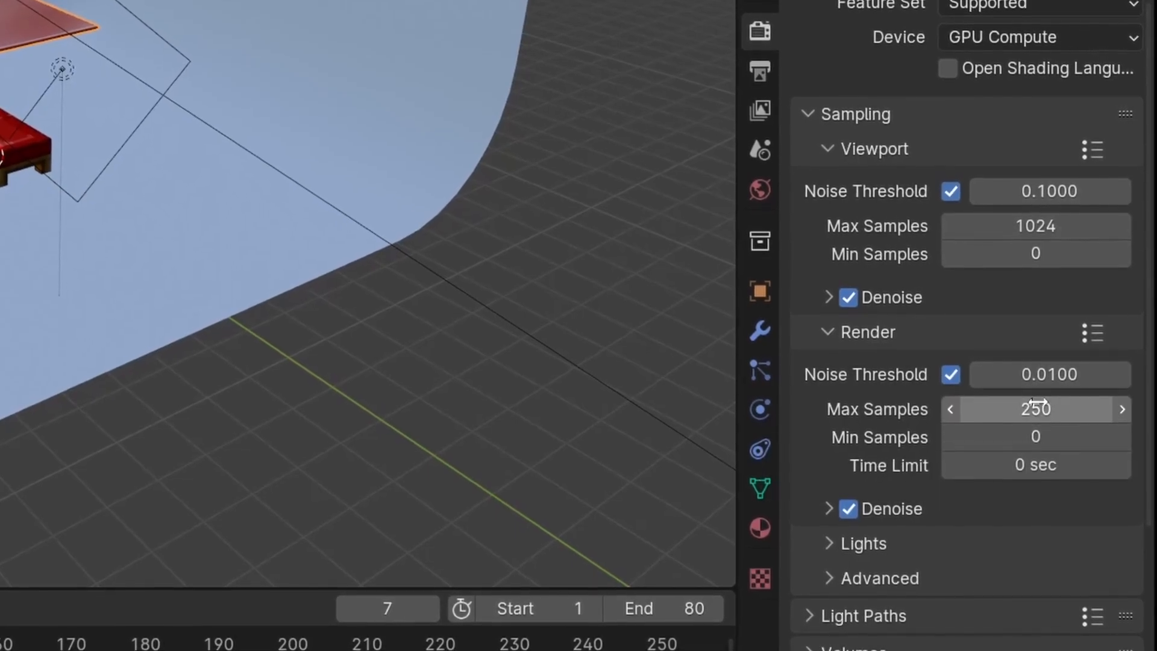
double_click(1037, 409)
text(100)
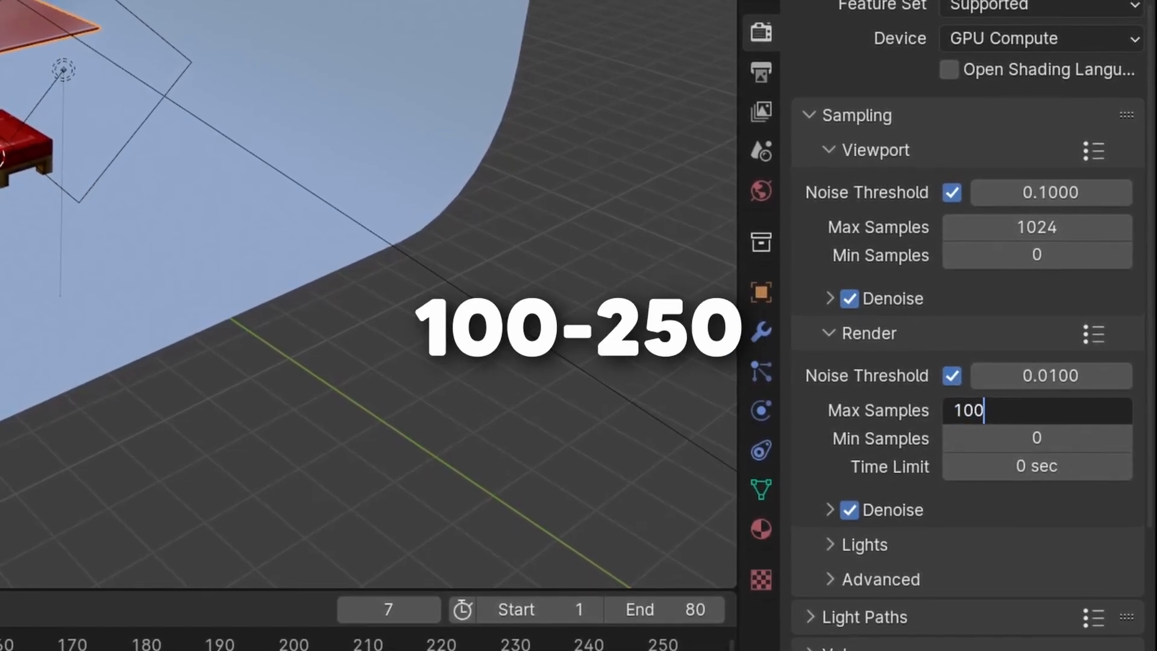
key(BackSpace)
key(BackSpace)
key(BackSpace)
text(200)
key(Return)
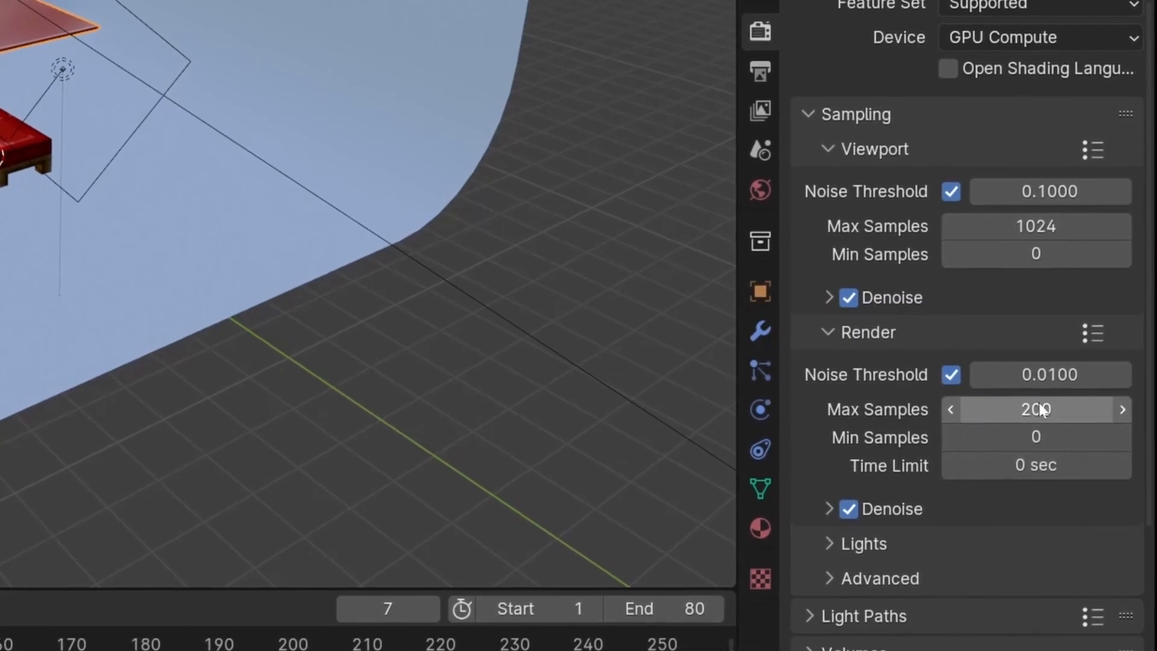
Enable Motion Blur in the render properties and collapse its settings
scroll(1039, 410, down, 8)
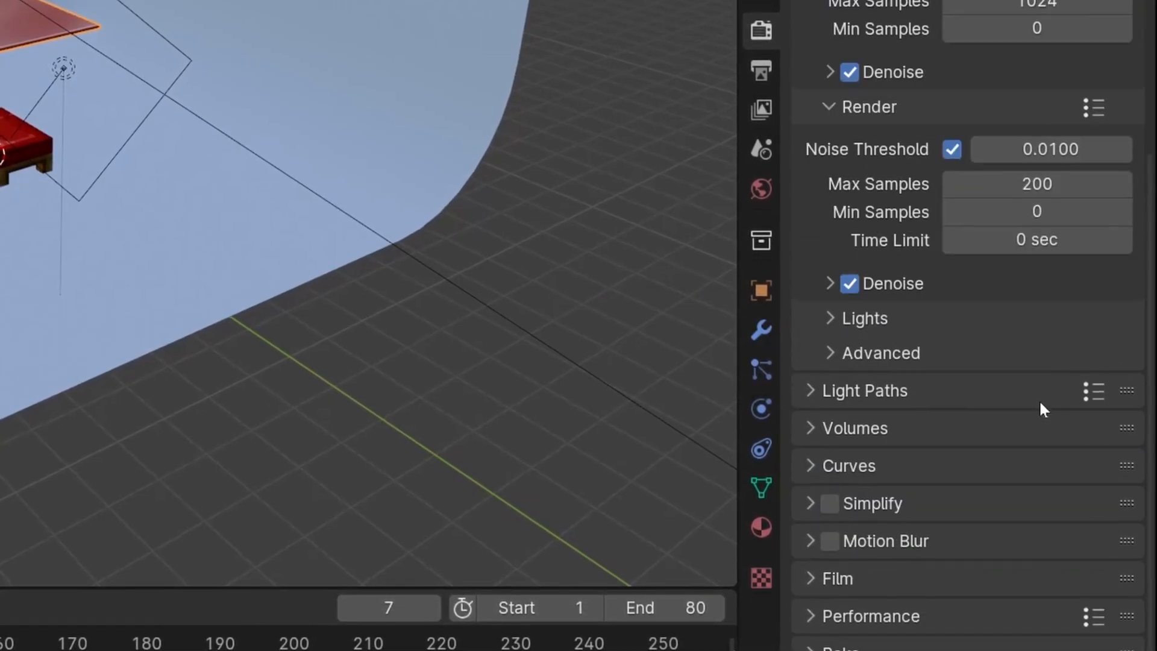
scroll(1040, 404, down, 2)
click(894, 480)
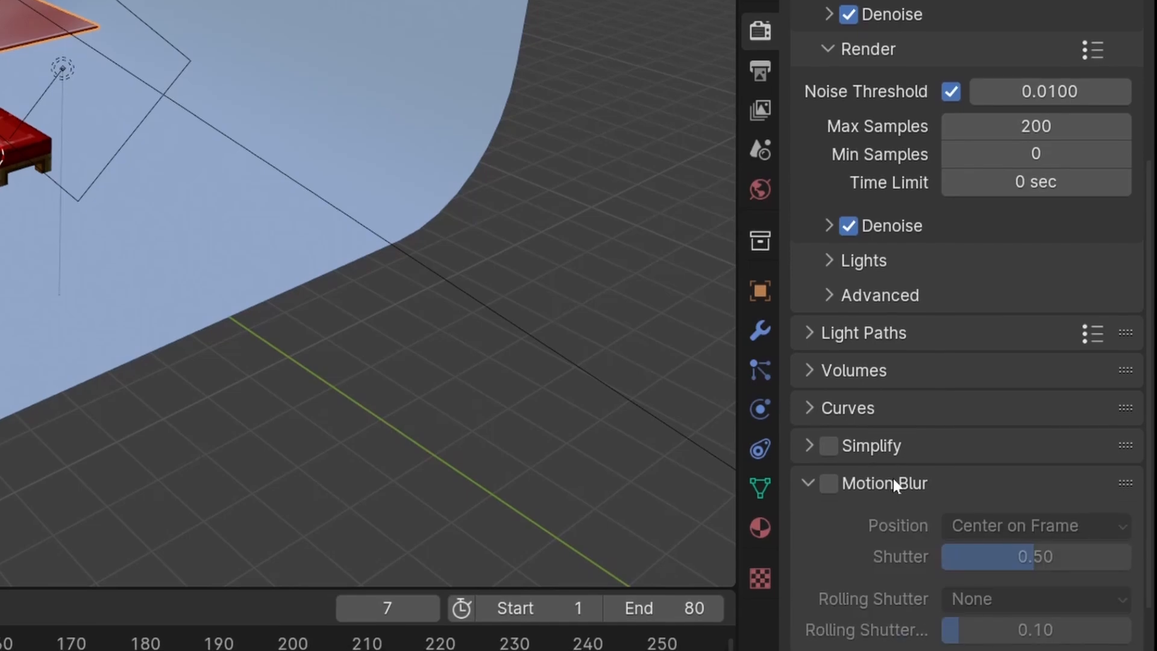
scroll(886, 464, down, 2)
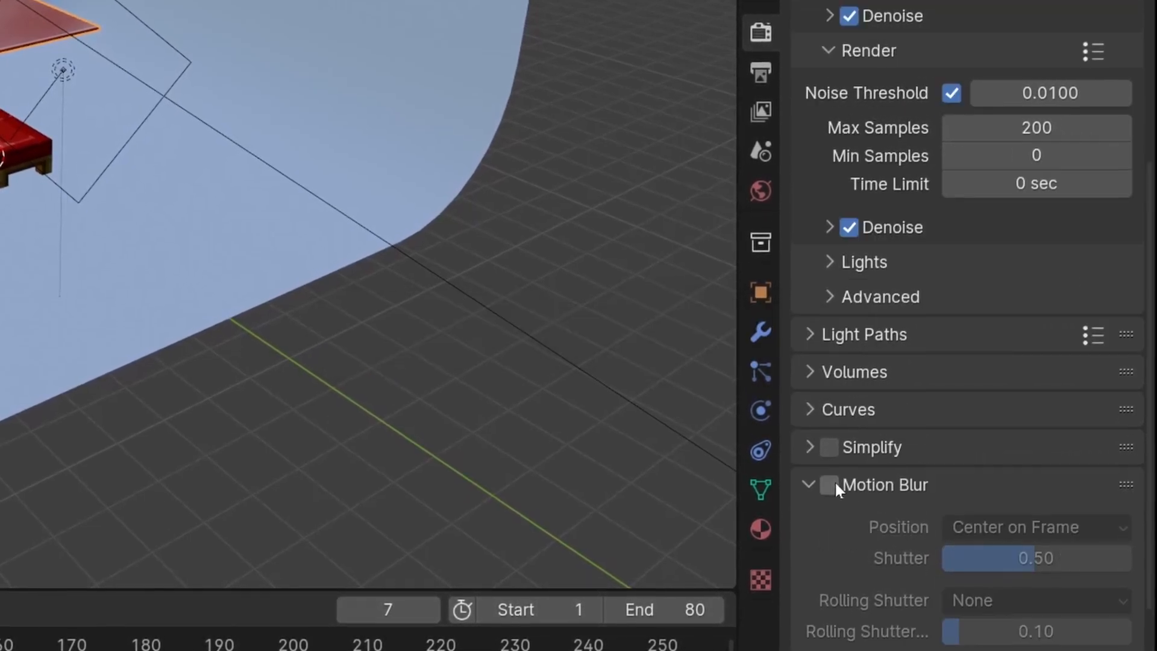
click(830, 482)
click(810, 482)
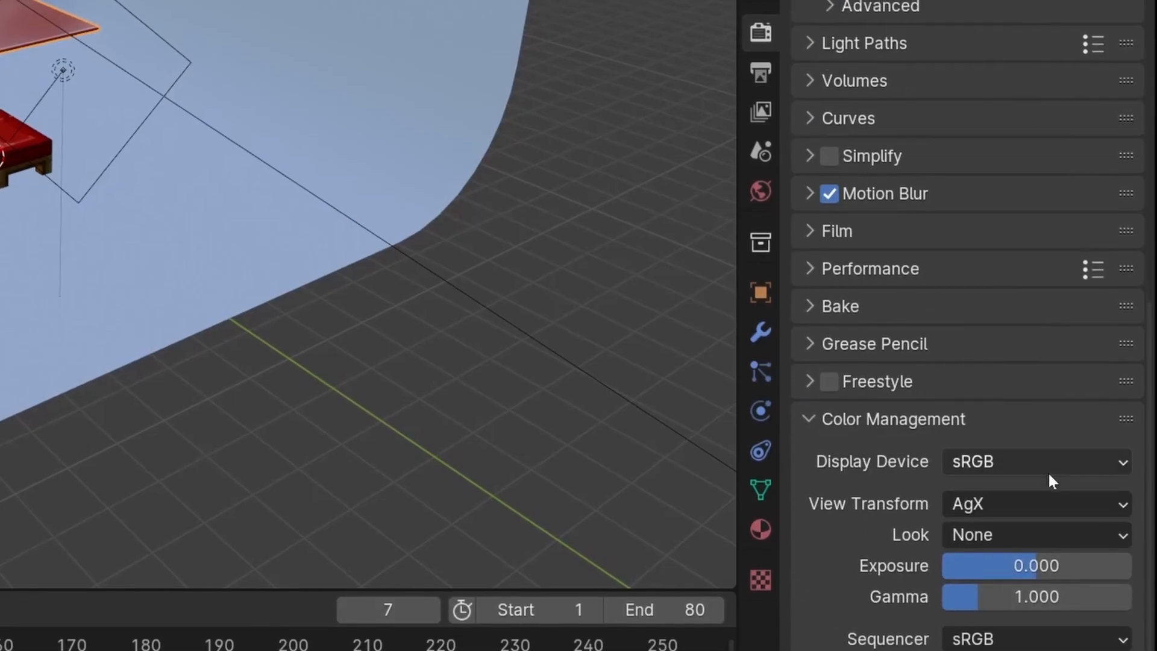
Compare the AgX and Standard view transforms in Color Management and set the View Transform to Standard
click(1040, 502)
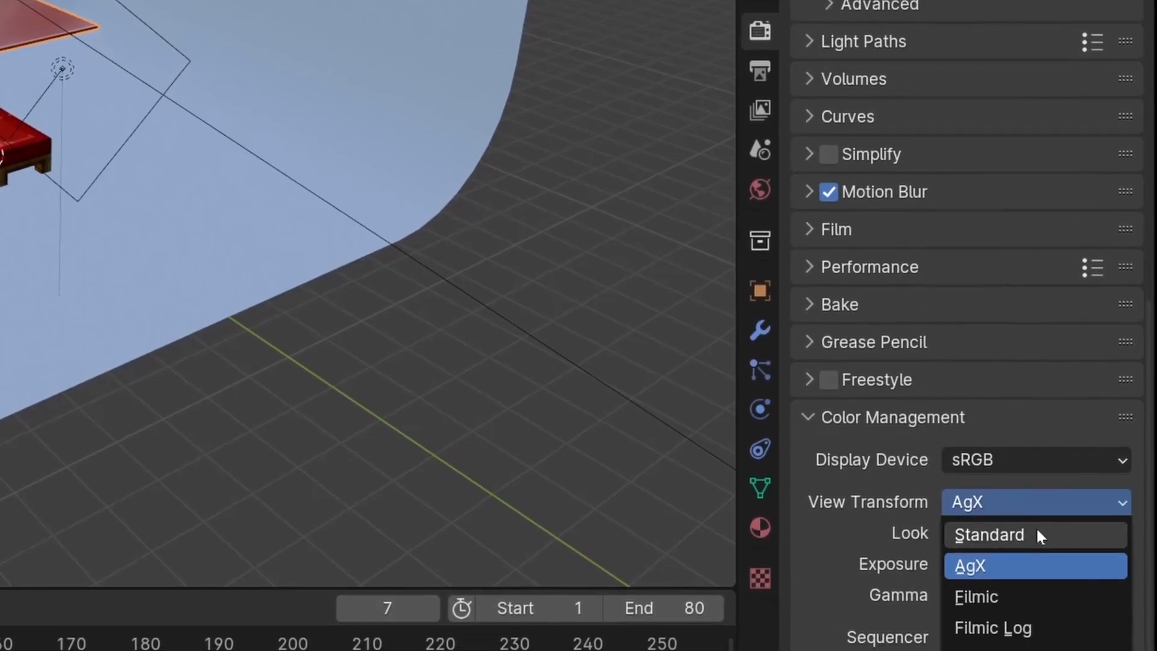
click(1037, 530)
click(1018, 506)
click(1022, 565)
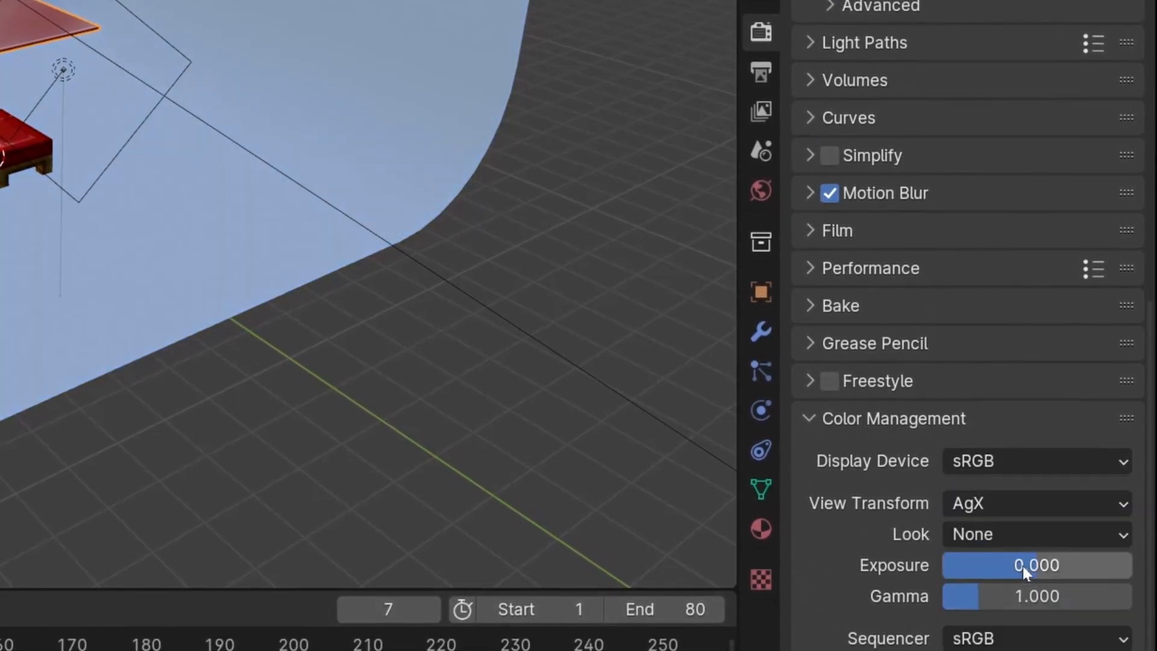
click(1019, 506)
click(1028, 532)
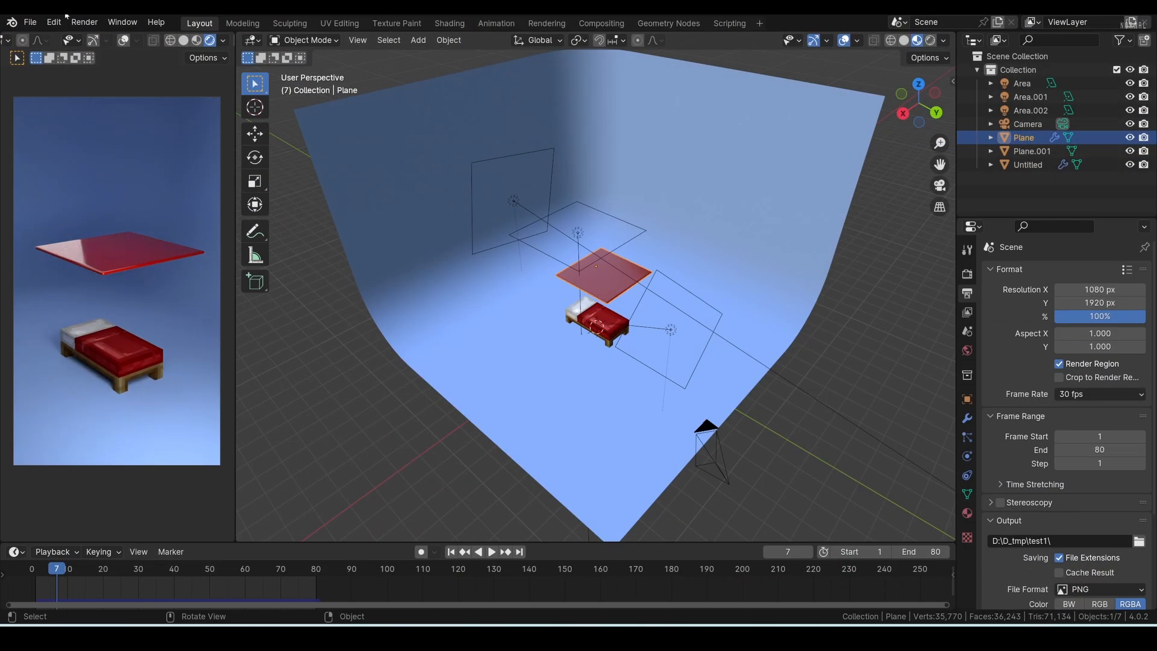
Start rendering the animation and move the render window aside to uncover the camera preview
click(84, 22)
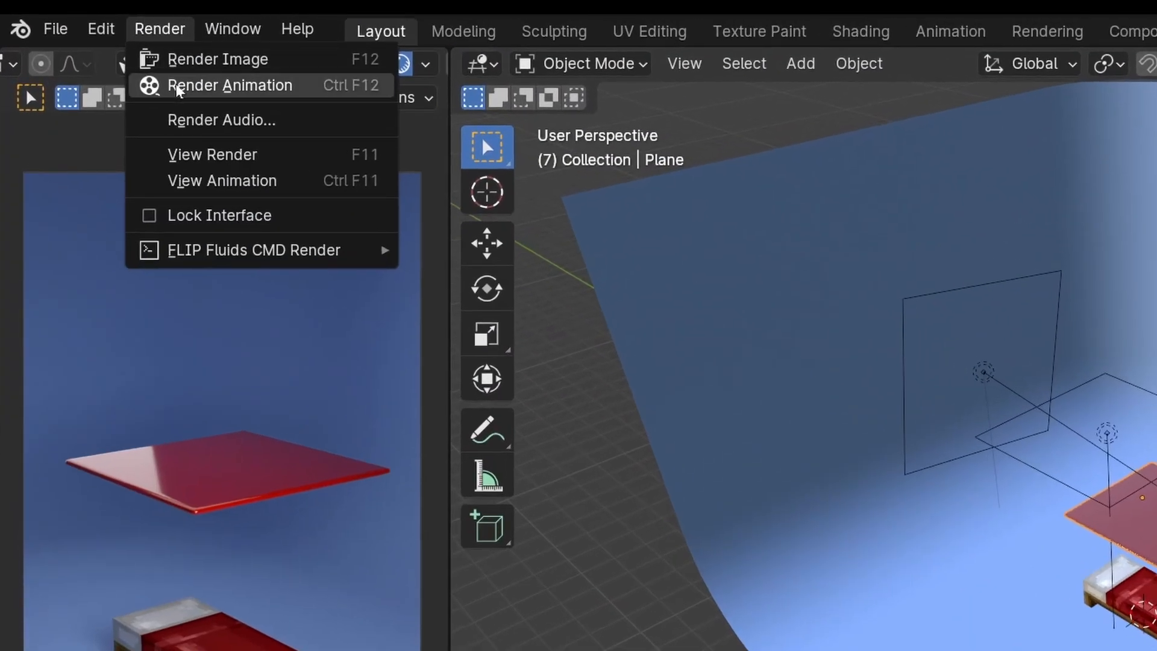
click(79, 51)
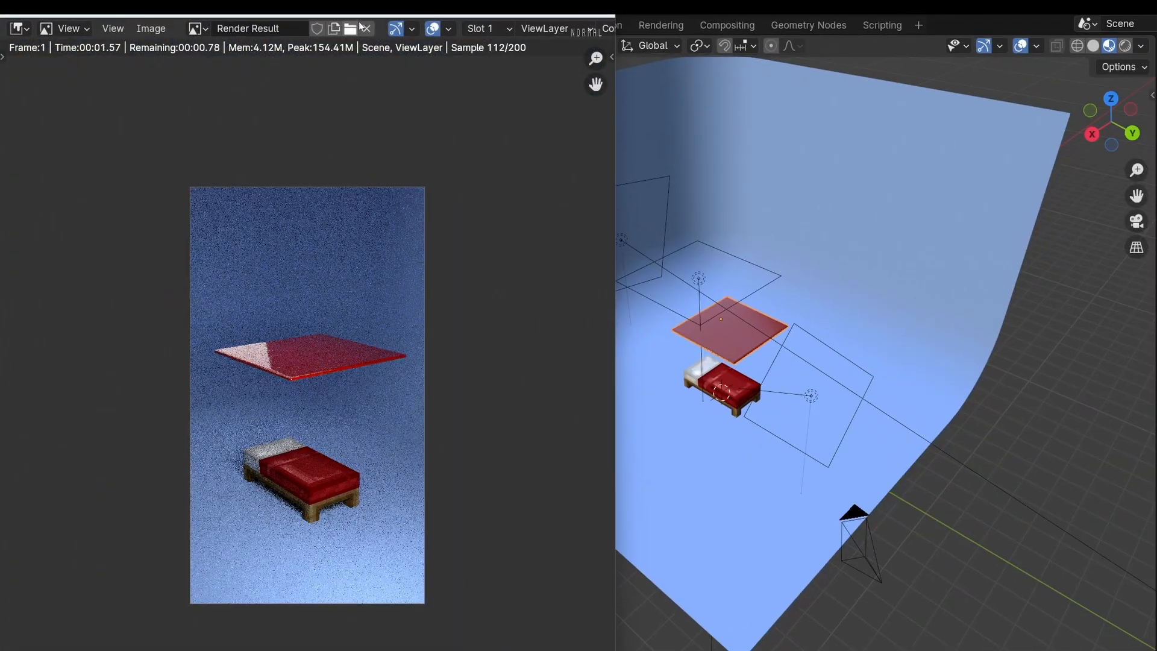
drag(365, 14, 716, 29)
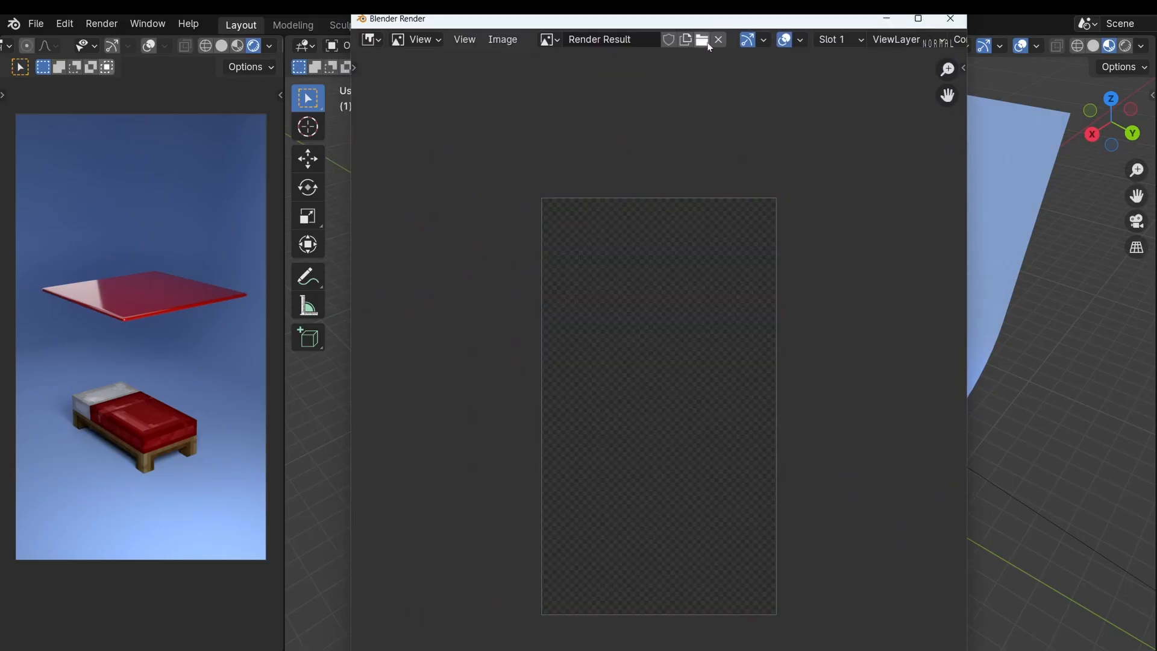